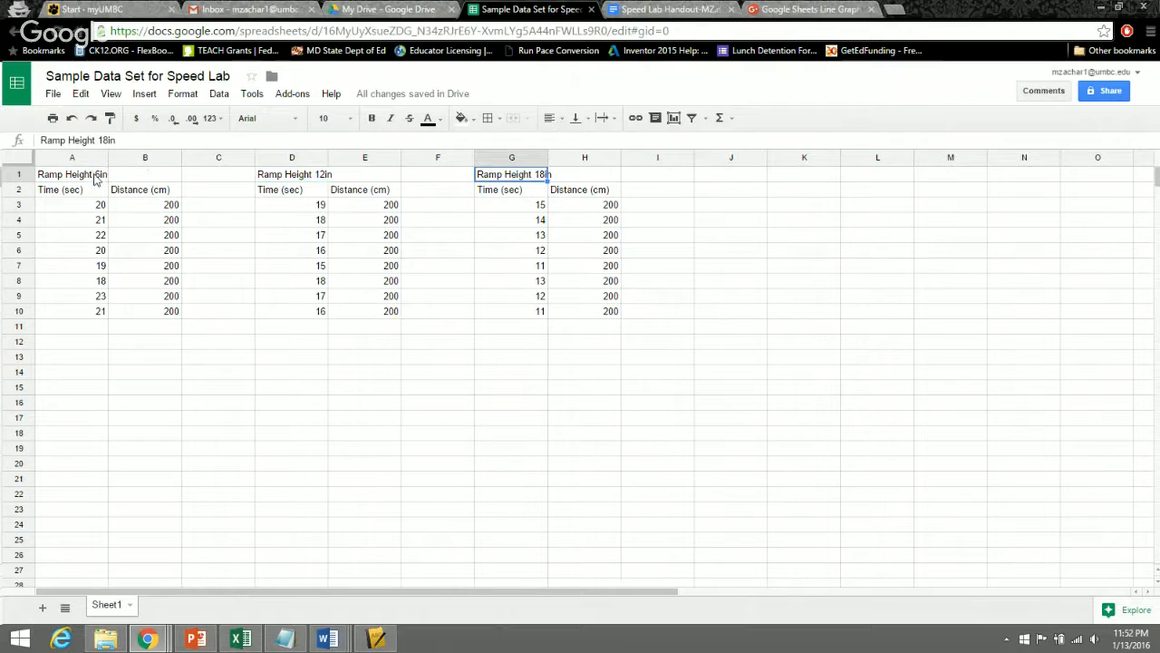
click(96, 178)
click(274, 179)
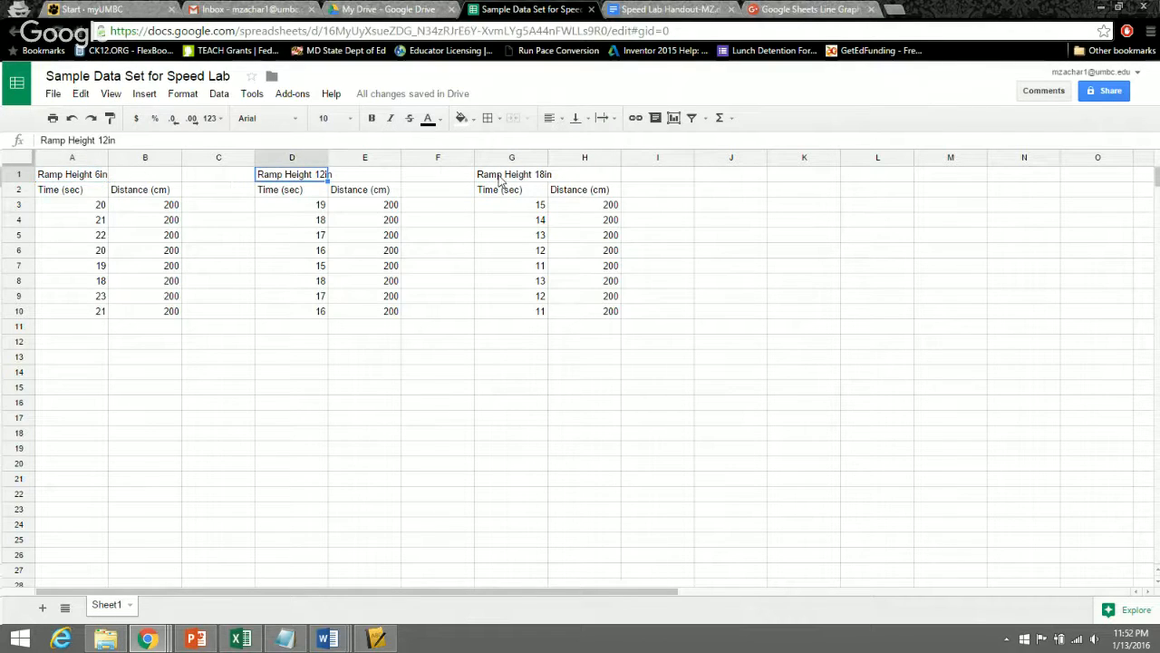
click(498, 180)
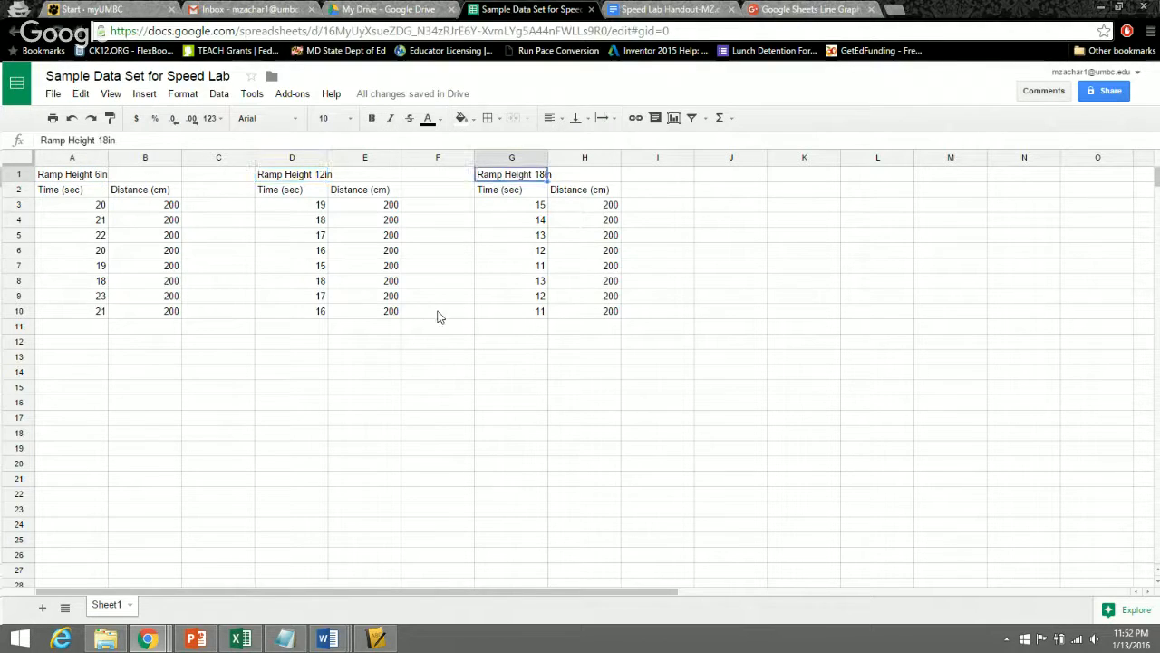
click(150, 192)
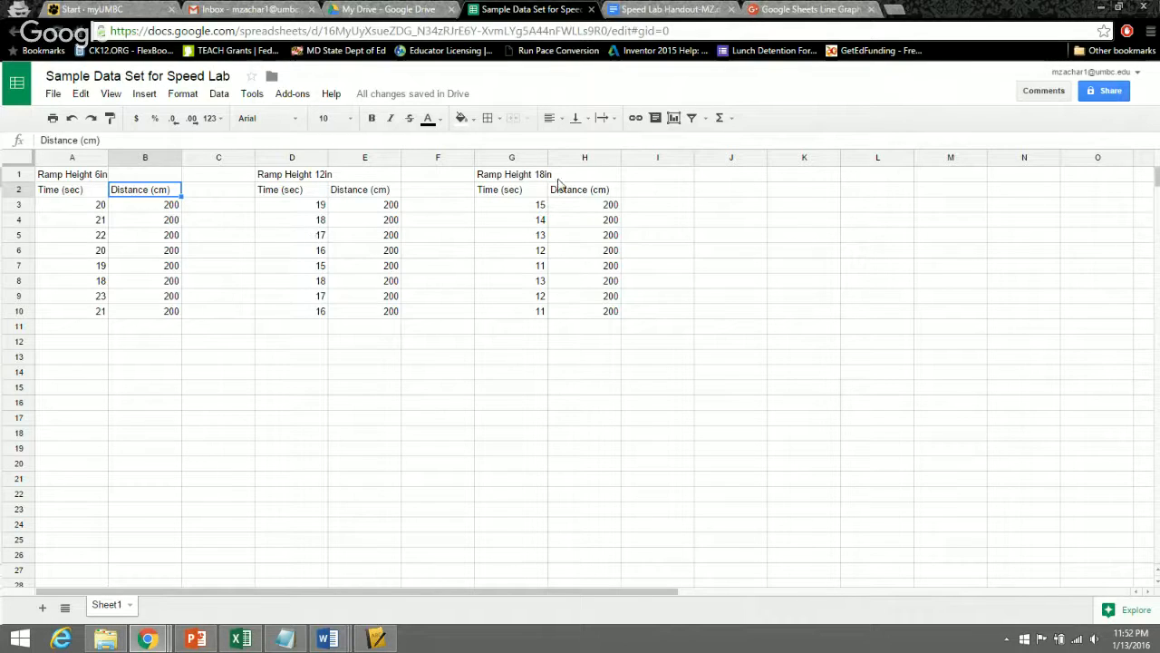
Add two trials to the 6 in ramp table in rows 11 and 12, with times 21 and 23 and distances of 200
click(100, 329)
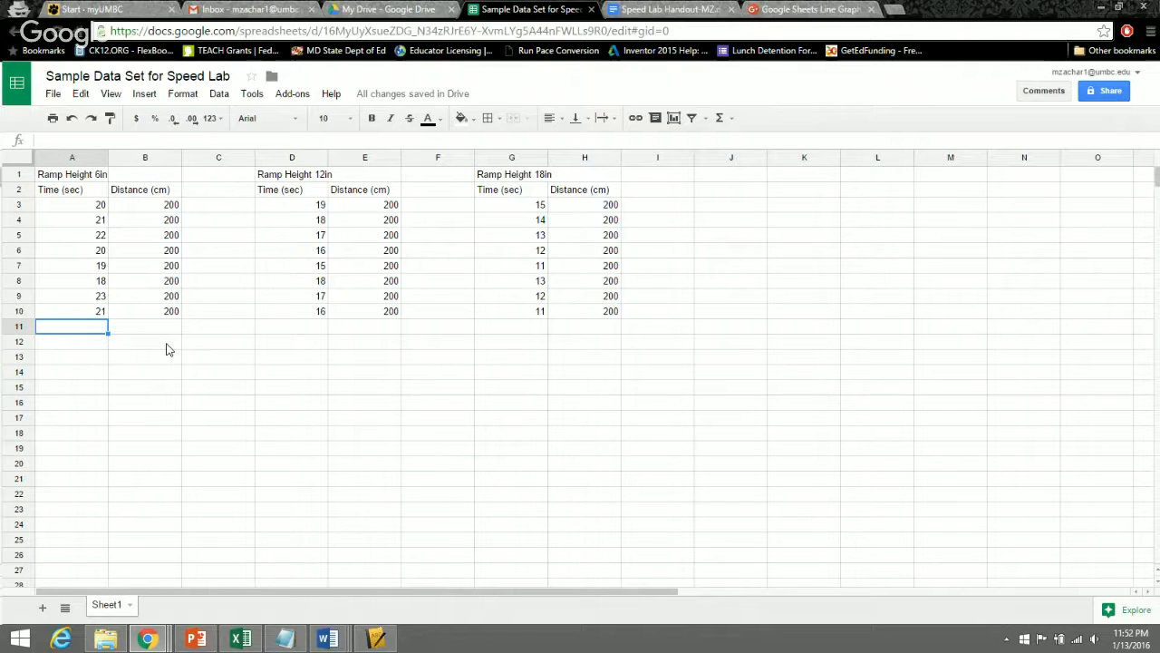
text(21)
key(Return)
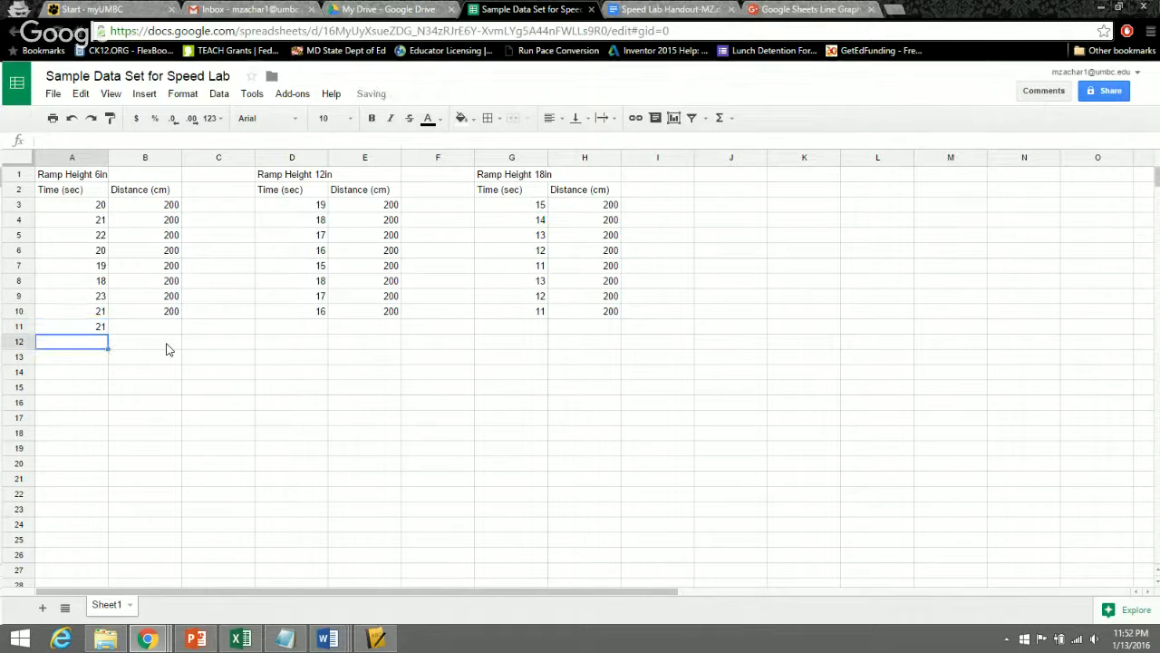
text(23)
key(Return)
click(171, 314)
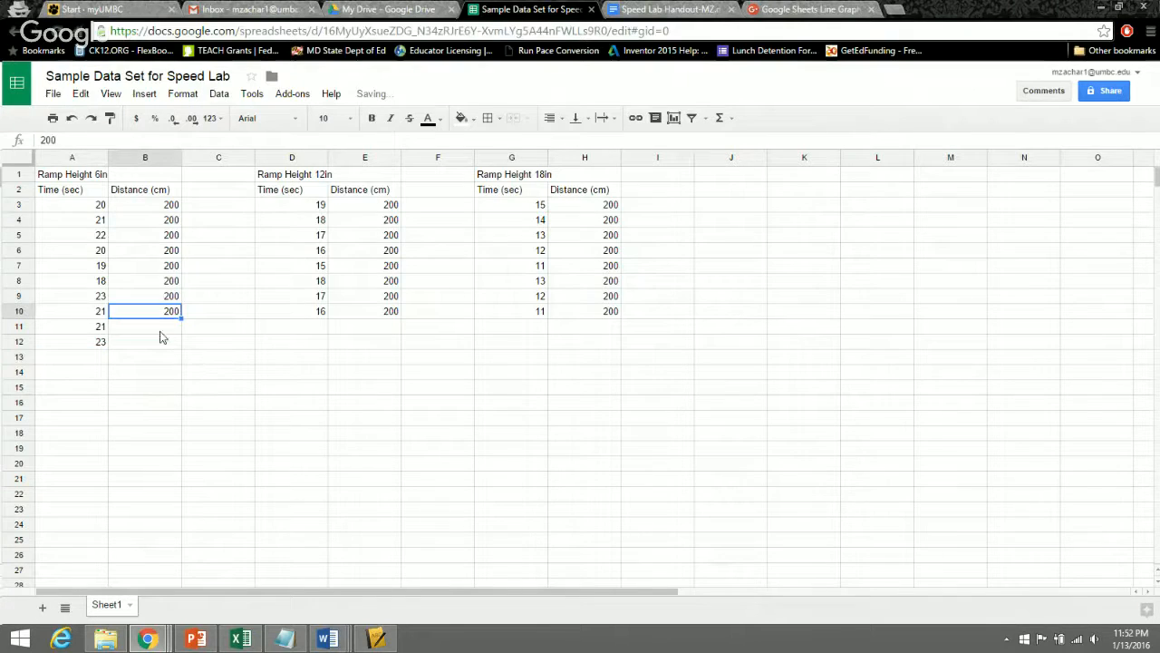
click(162, 329)
text(200)
key(Return)
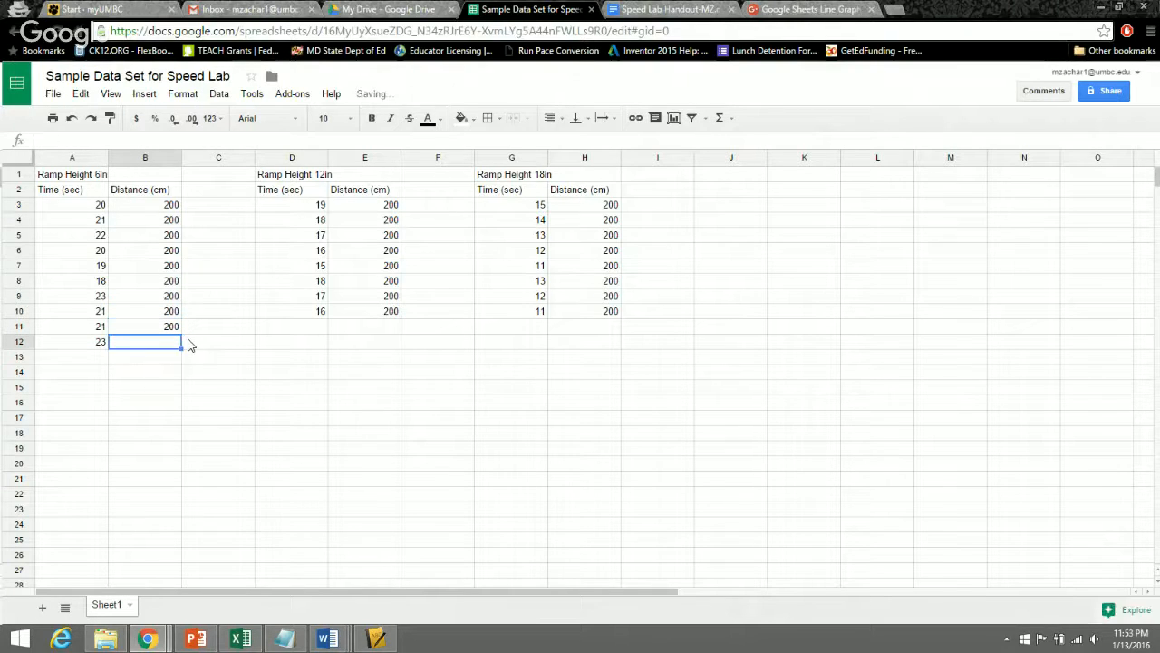
text(200)
key(Return)
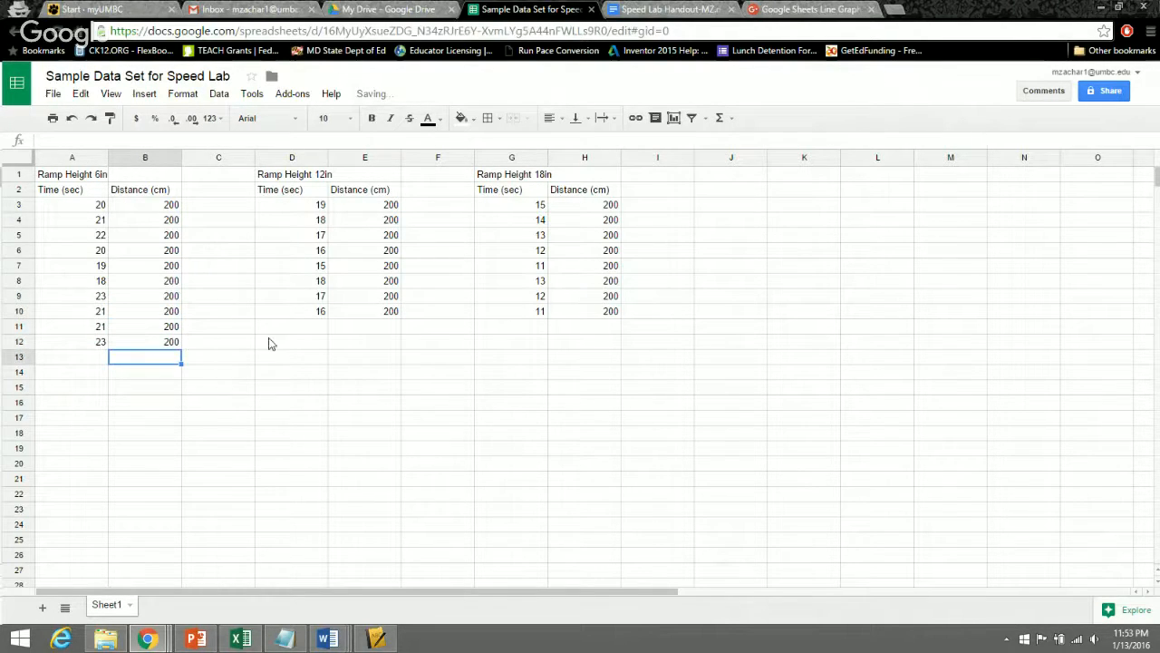
Add two trials to the 12 in ramp table in rows 11 and 12, with times 16 and 17 and distances of 200
click(299, 328)
text(16)
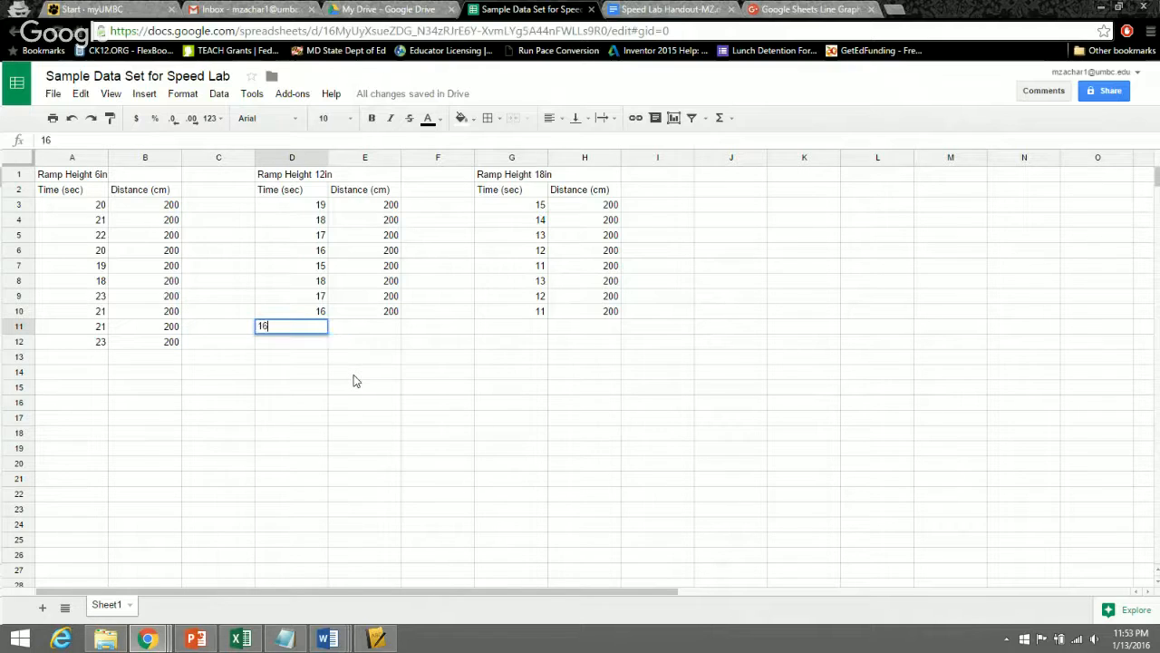
key(Return)
text(17)
key(Return)
key(Right)
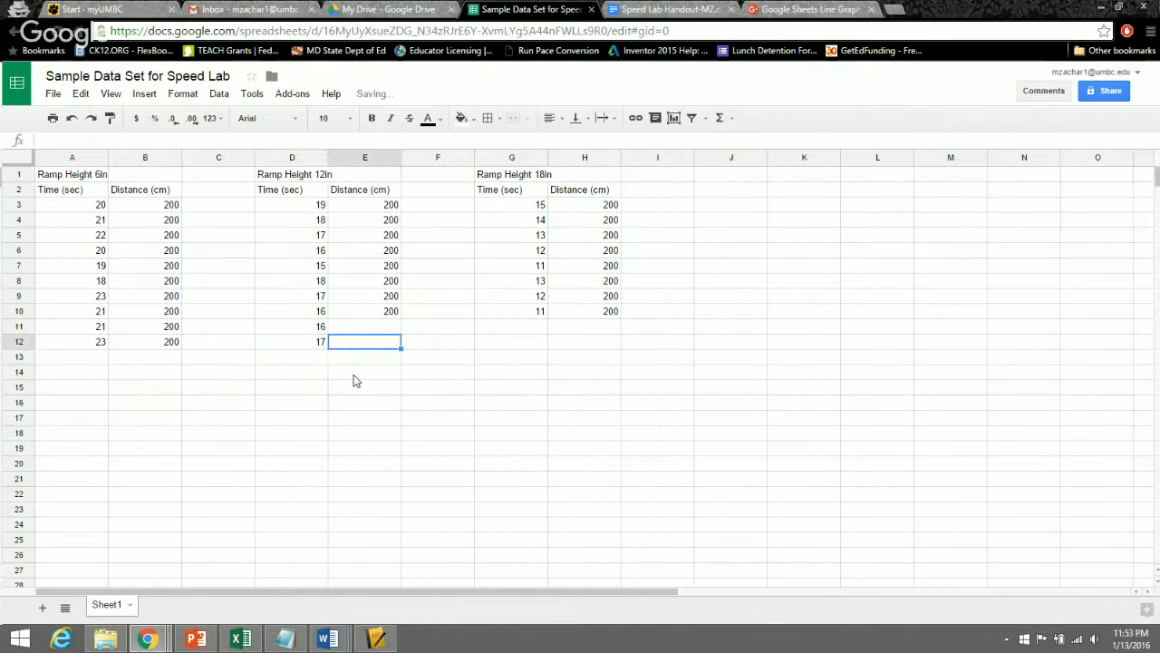
key(Up)
key(Up)
text(200)
key(Return)
text(200)
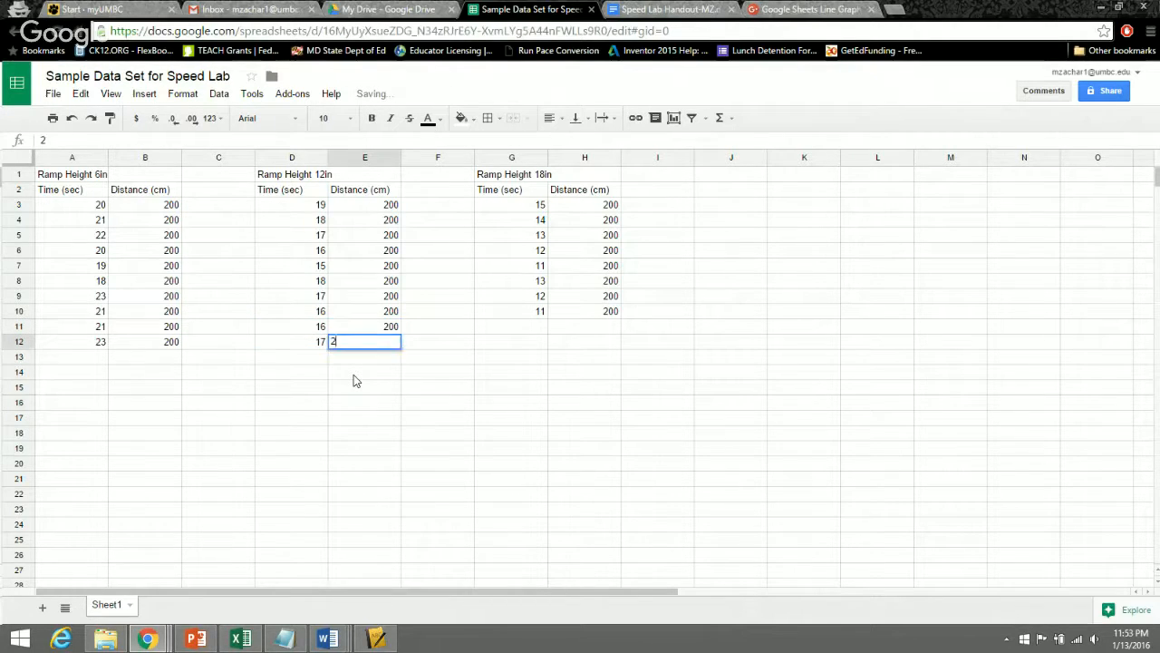
key(Return)
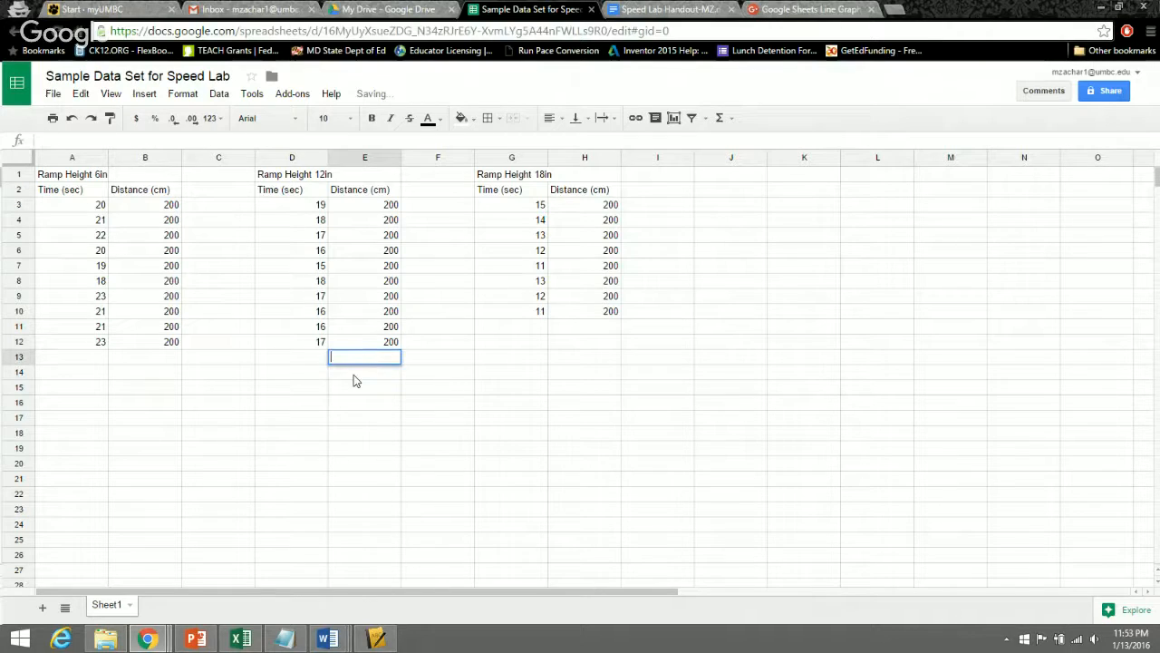
Add two trials to the 18 in ramp table in rows 11 and 12, both with time 11 and distance 200
click(513, 329)
text(11)
key(Return)
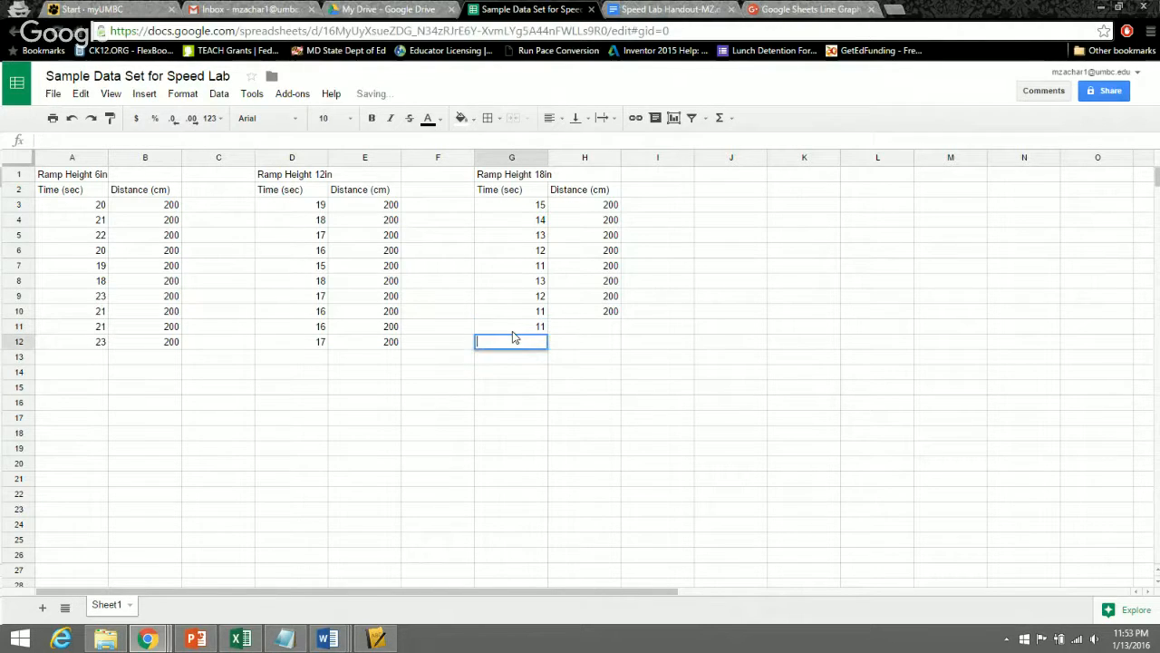
text(11)
key(Return)
click(580, 332)
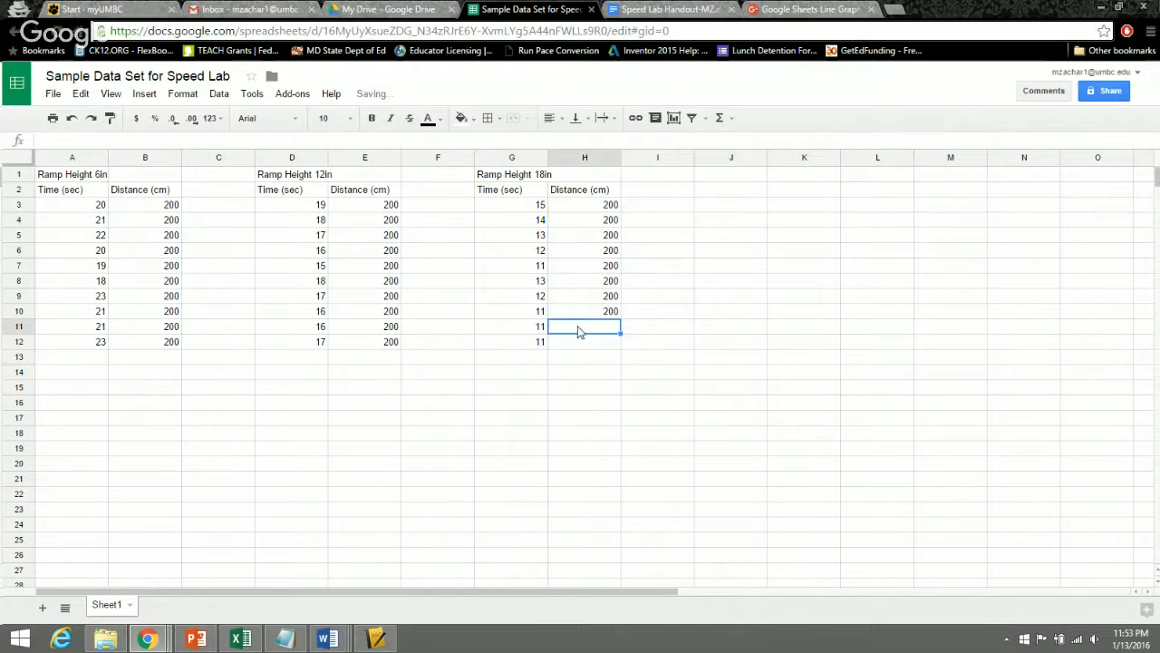
text(200)
key(Return)
text(200)
key(Return)
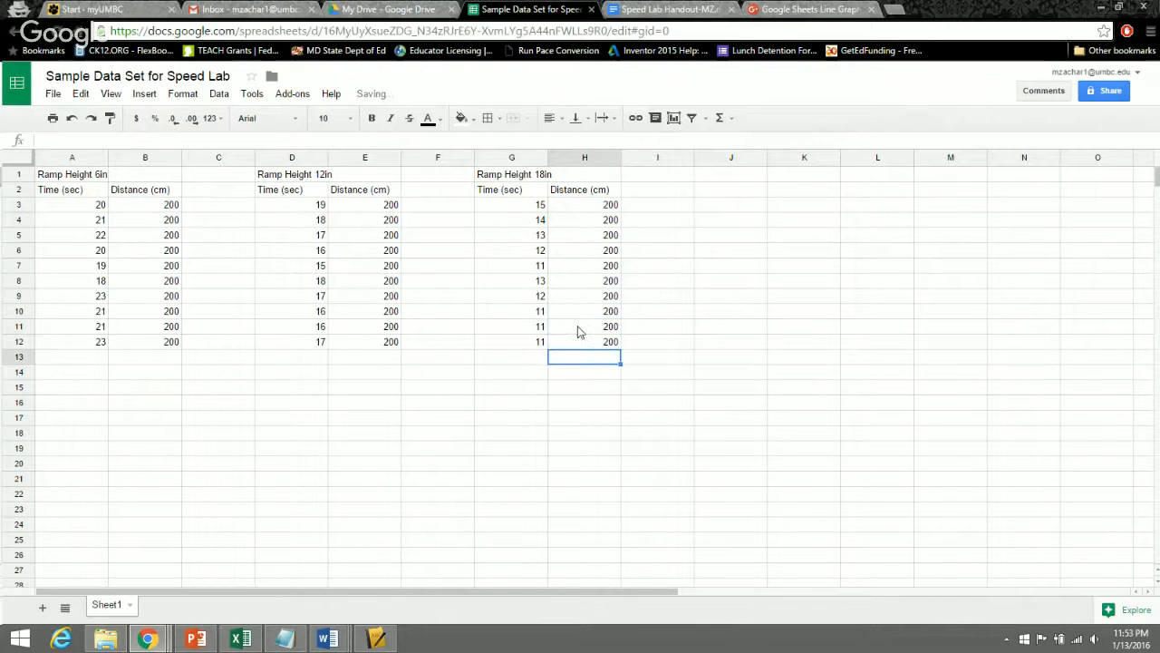
drag(86, 208, 72, 354)
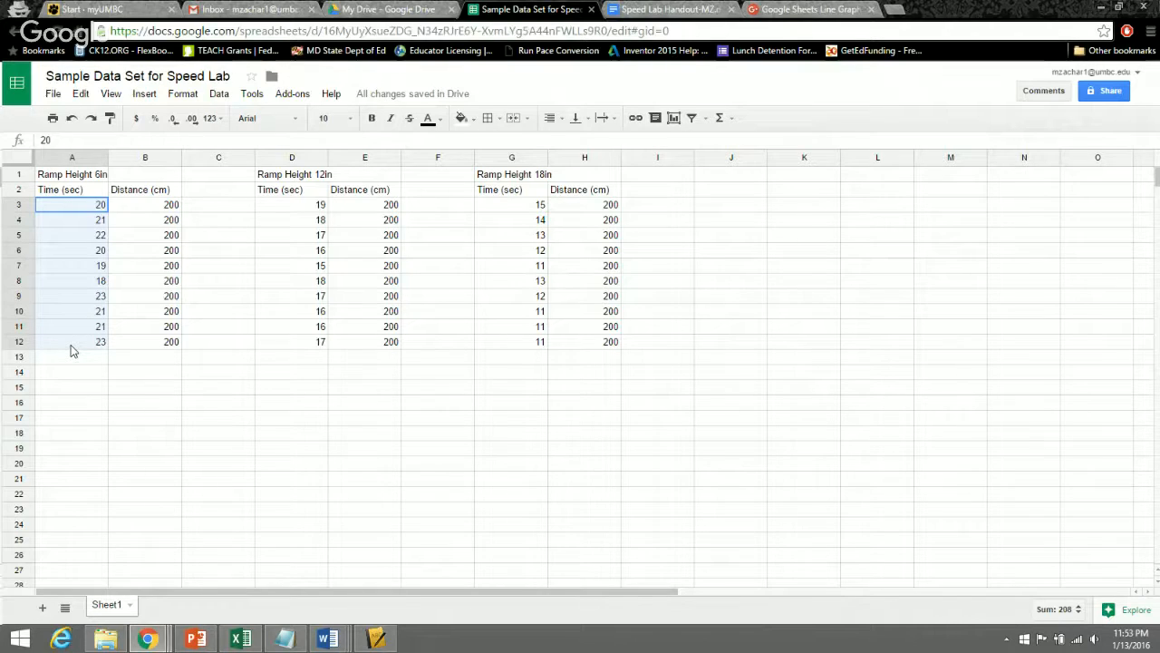
drag(73, 351, 73, 351)
drag(134, 208, 139, 345)
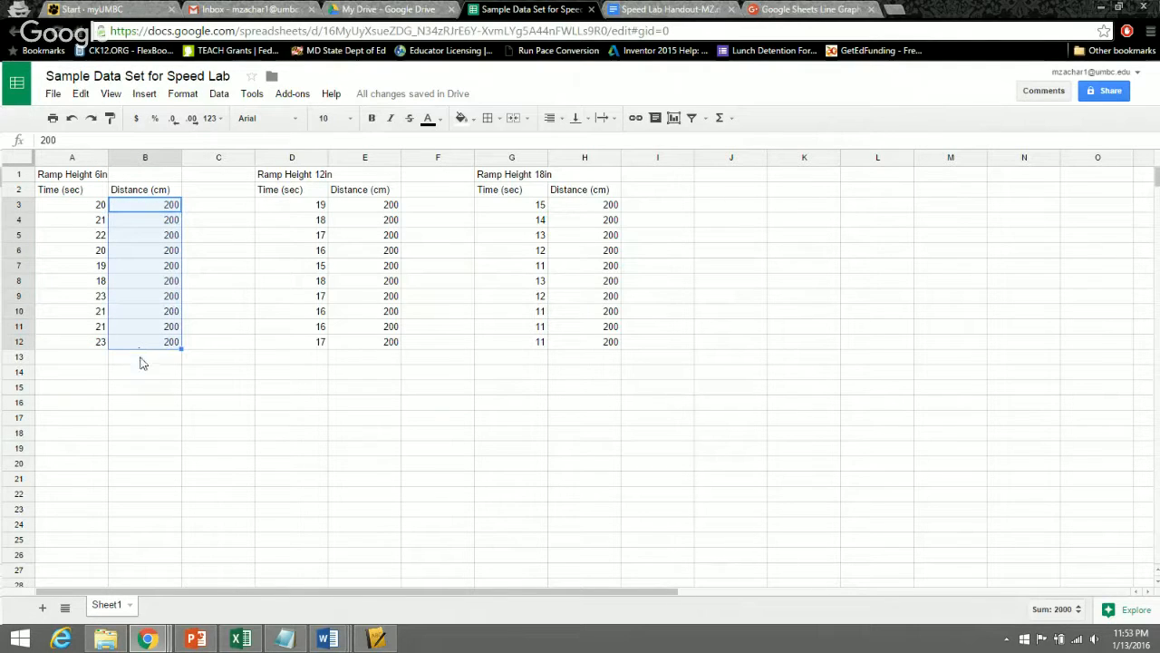
click(101, 359)
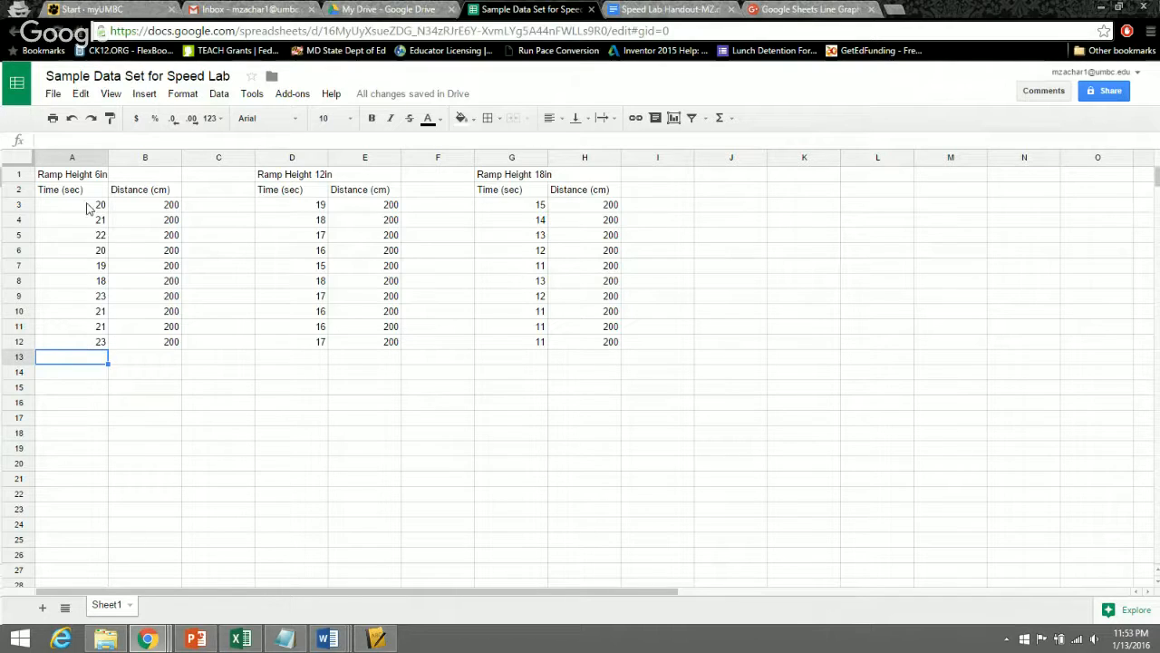
Apply all borders to the 6 in ramp table, cells A2:B12, including its column headings
drag(90, 192, 142, 345)
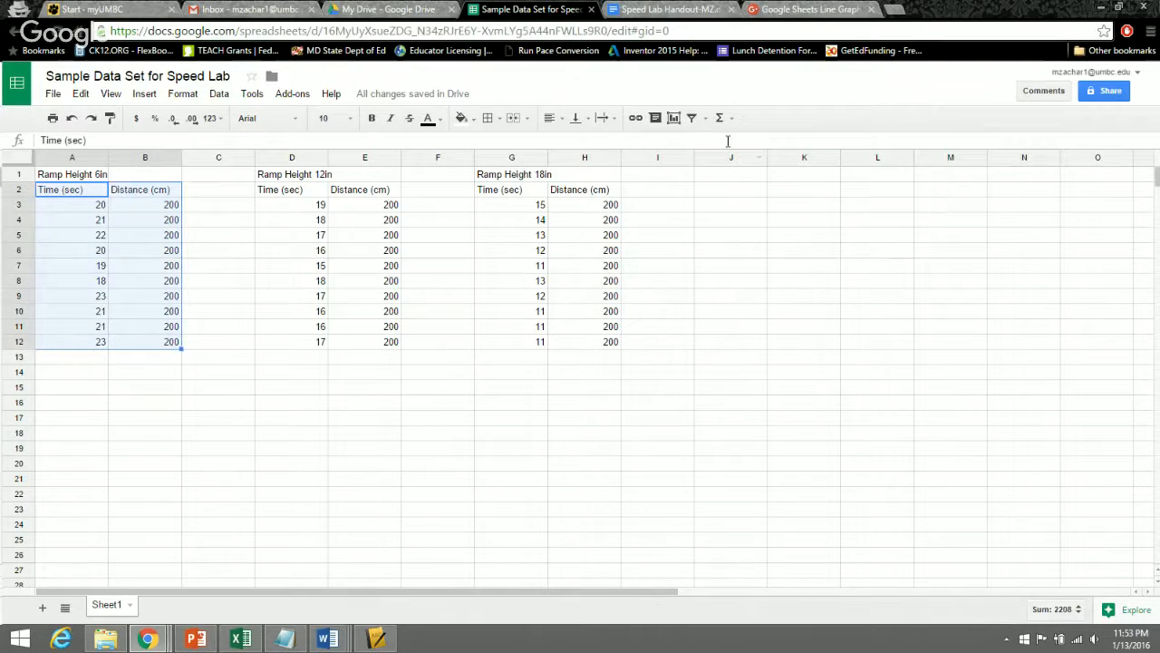
click(484, 123)
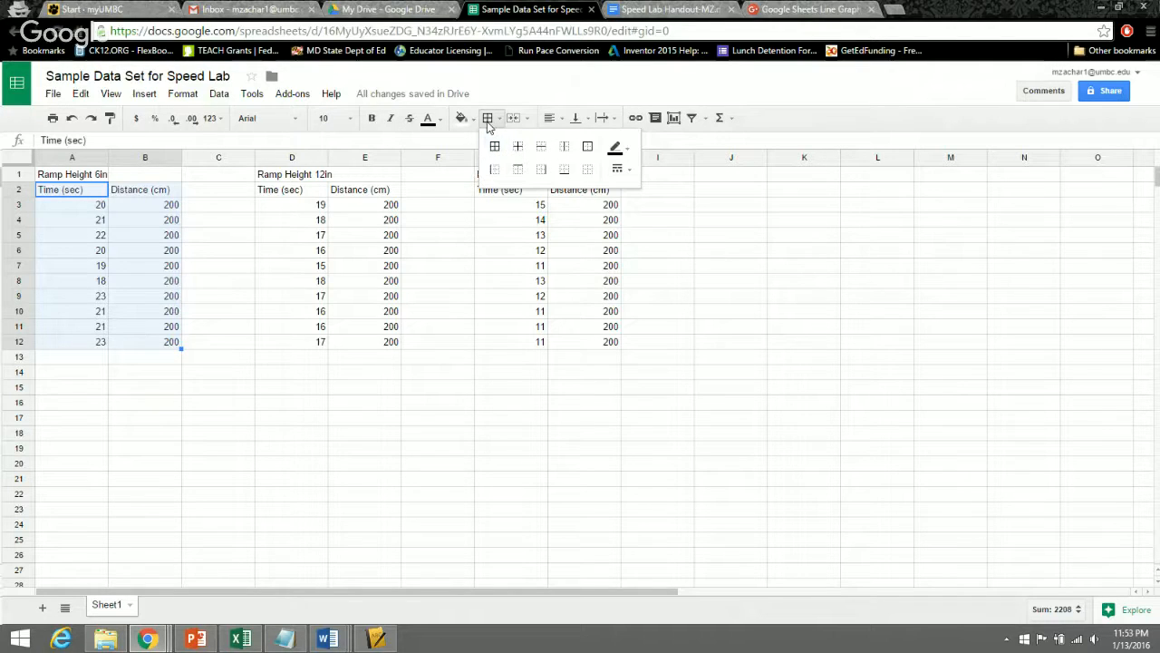
click(487, 123)
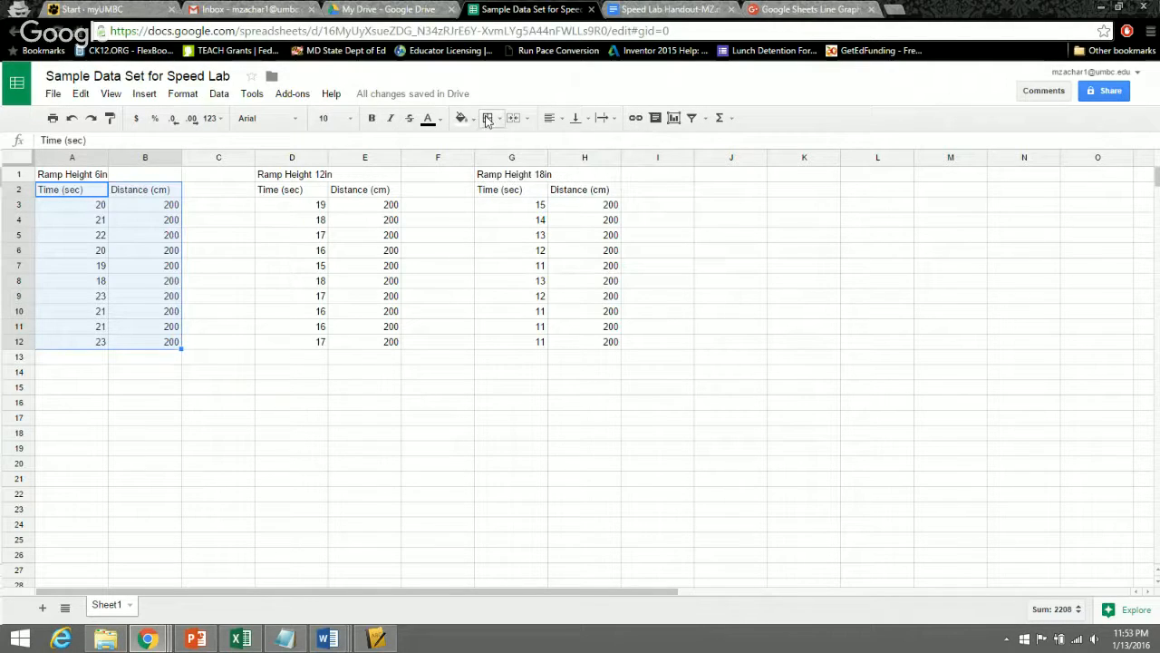
click(487, 122)
click(495, 146)
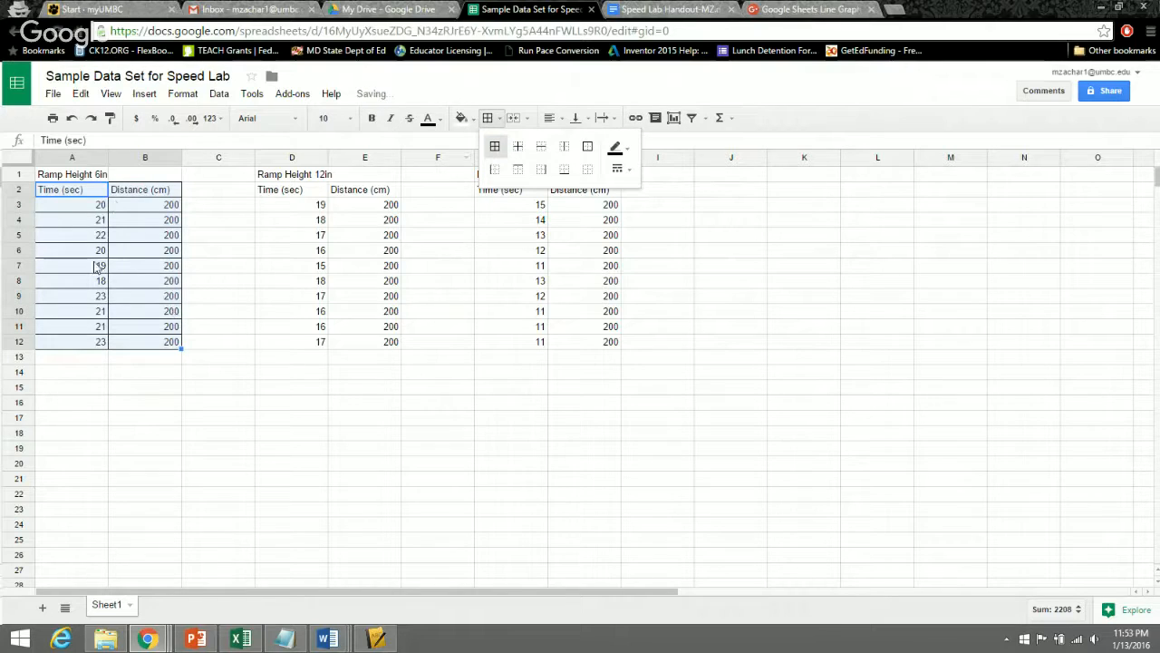
Apply all borders to the 12 in table in D2:E12 and the 18 in table in G2:H12
drag(306, 193, 373, 342)
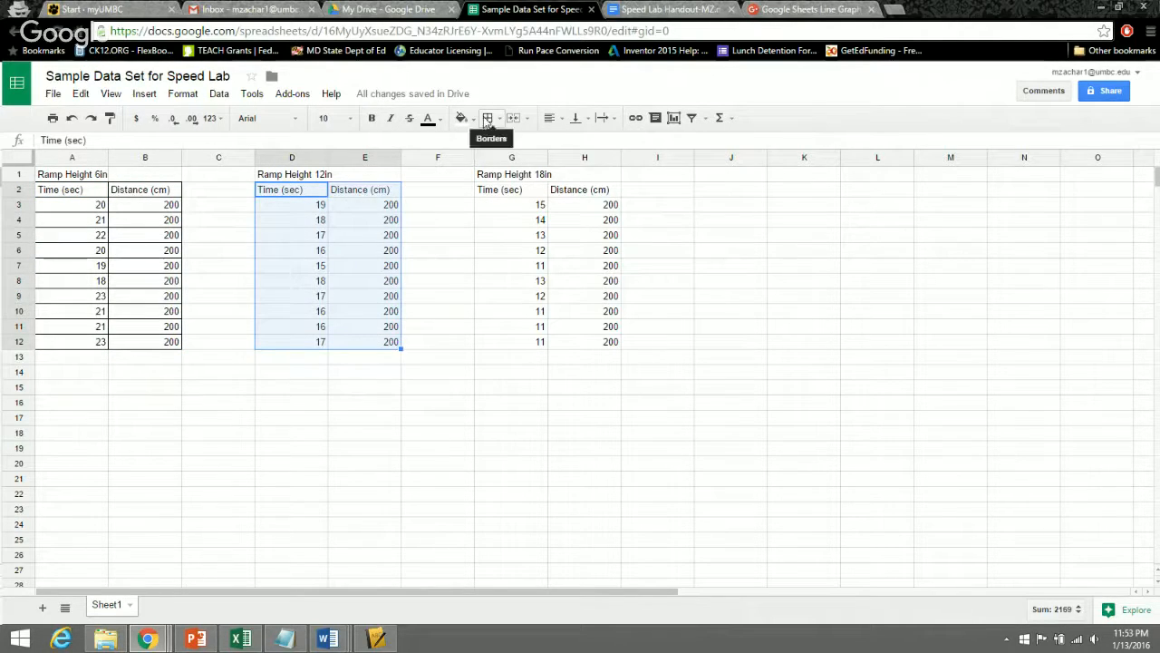
click(486, 123)
click(495, 146)
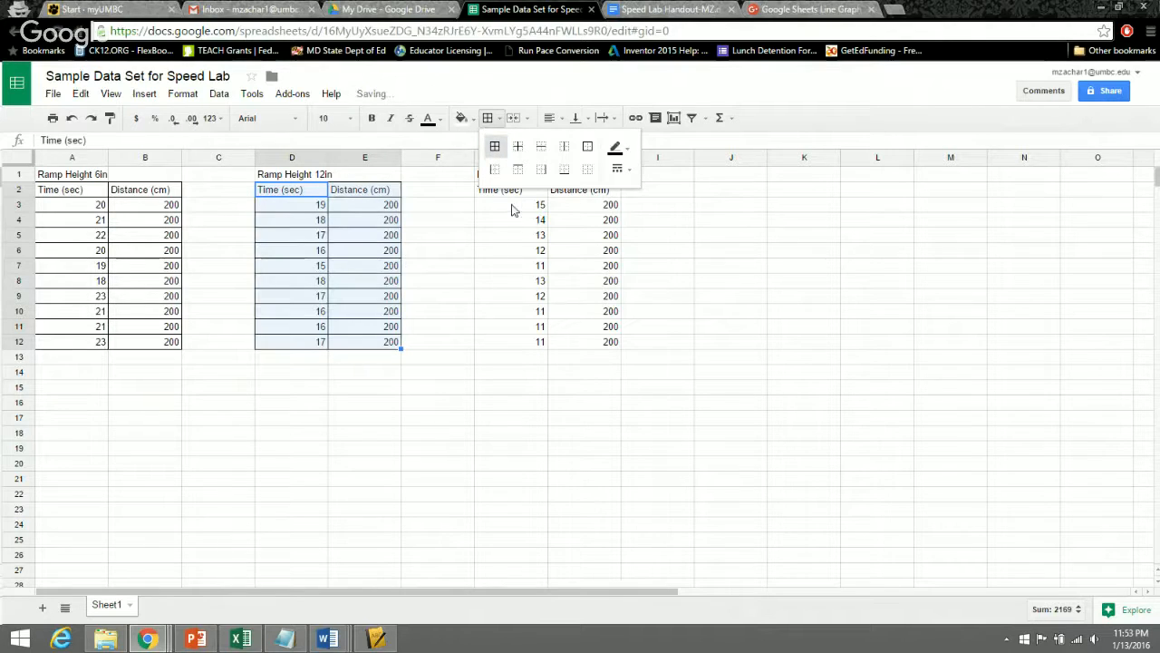
drag(508, 190, 577, 348)
click(487, 119)
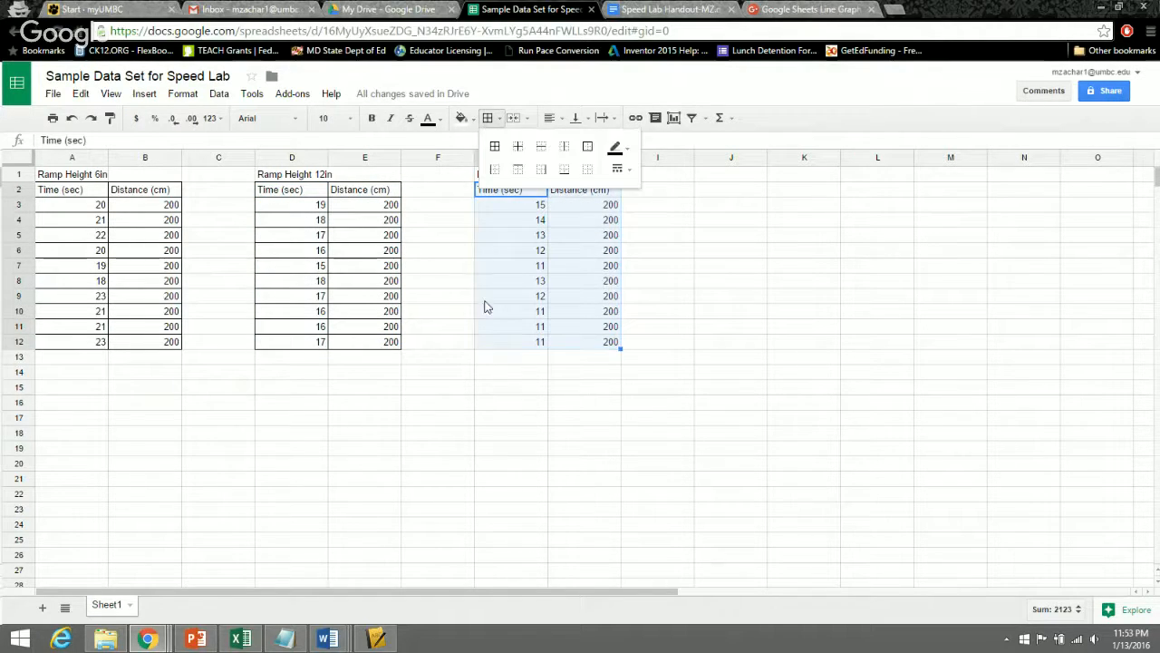
click(495, 146)
click(415, 406)
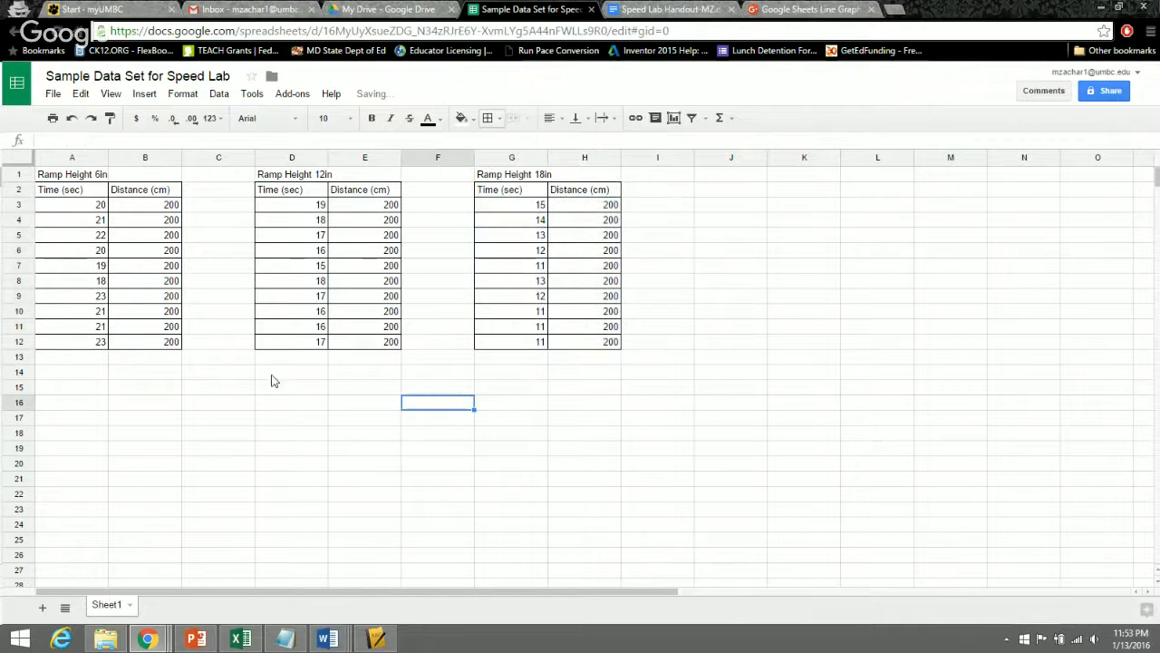
Calculate the average time for the 6 in ramp in cell A13 using AVERAGE over A3:A12
click(70, 359)
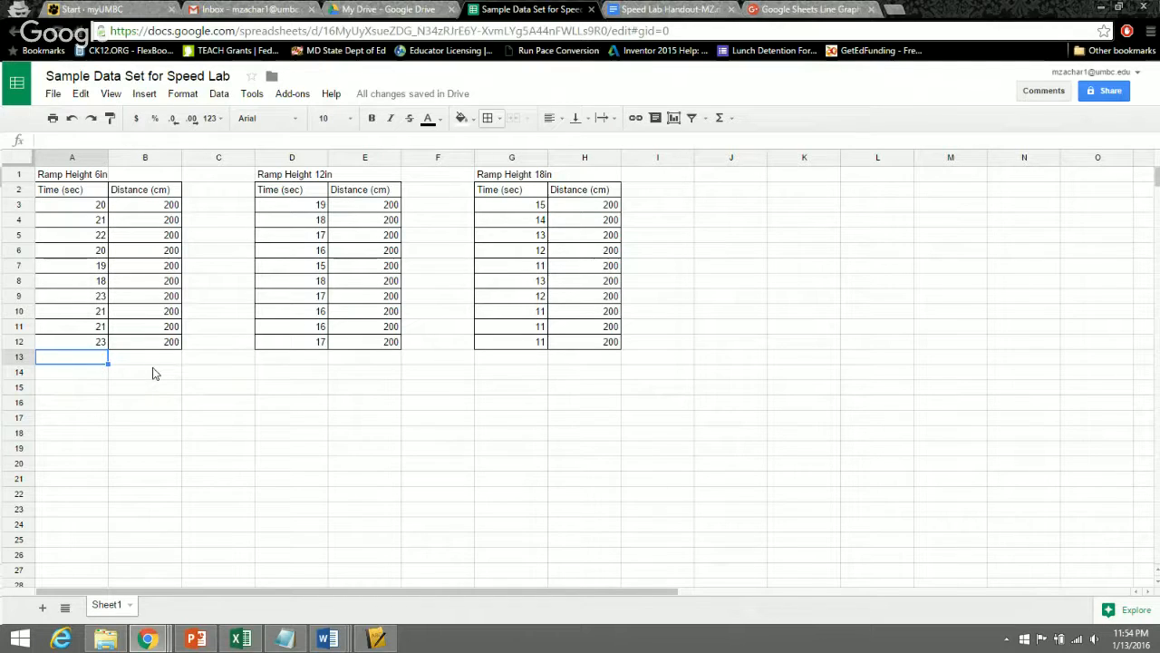
text(=)
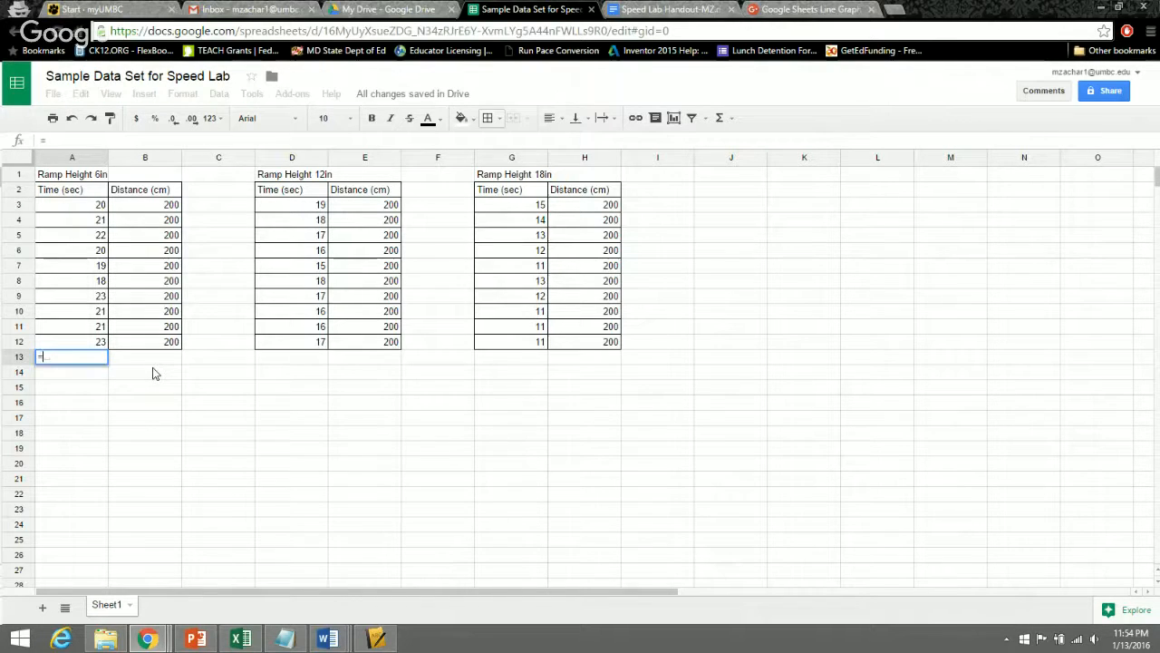
text(average)
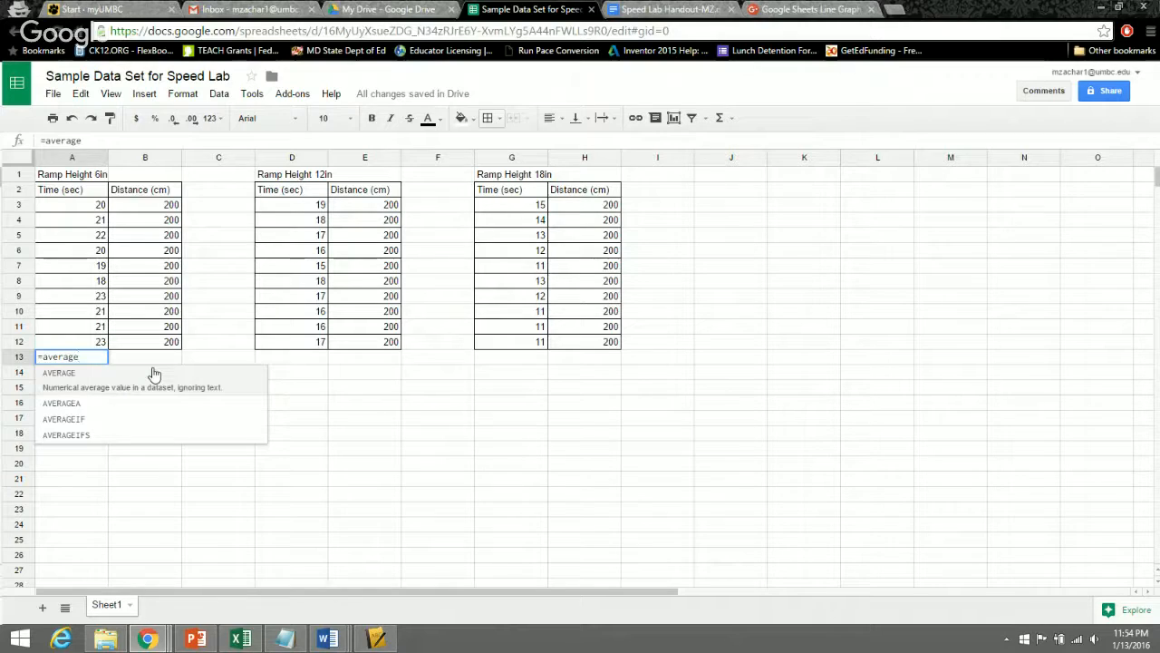
click(79, 381)
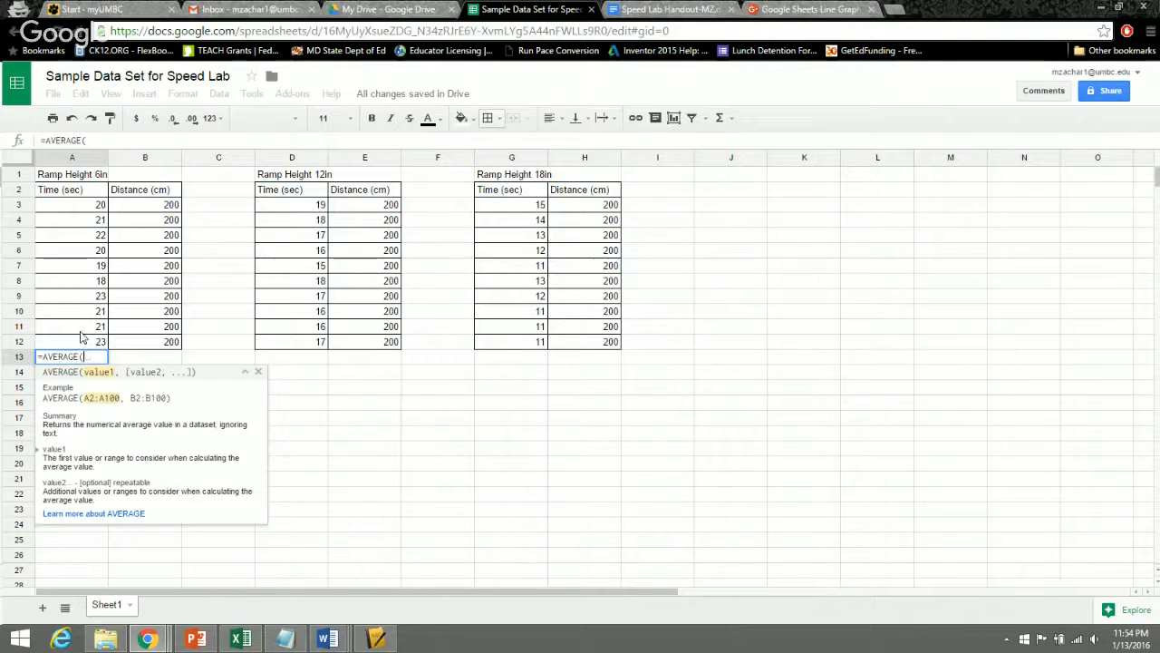
drag(96, 207, 95, 343)
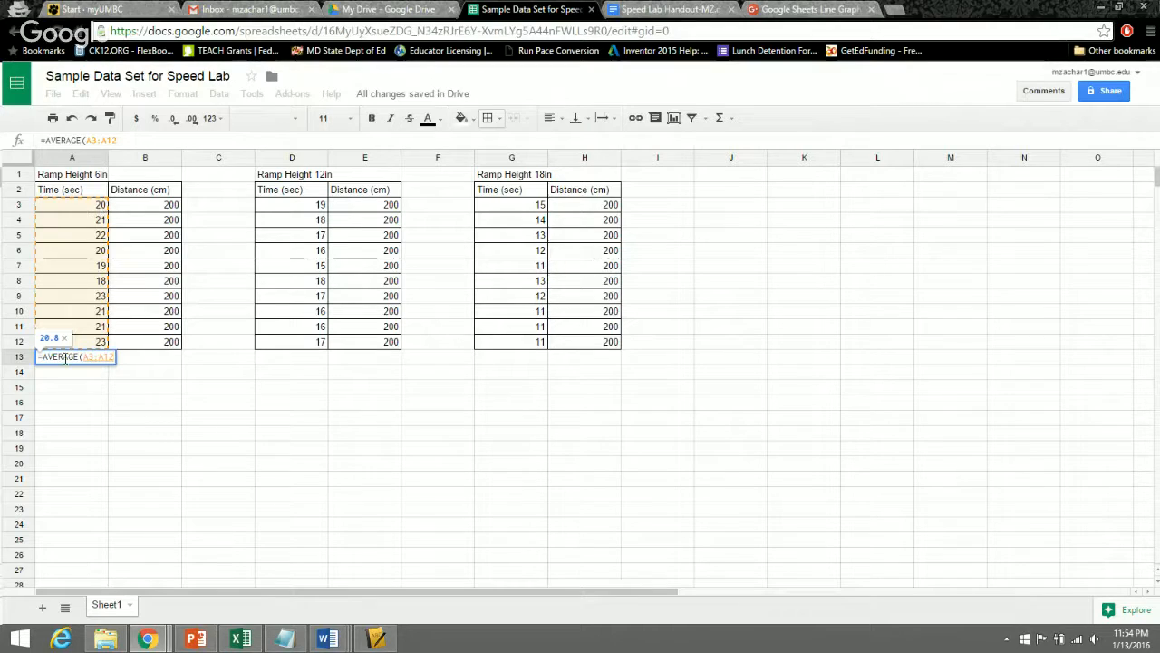
key(Return)
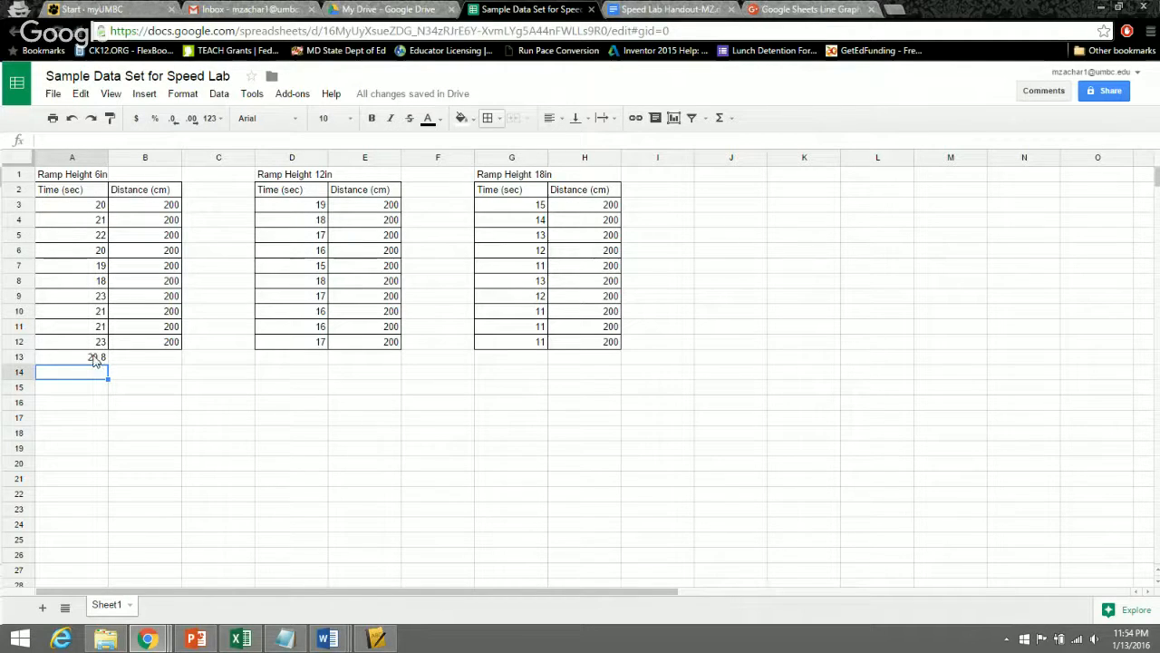
Calculate the average time for the 12 in ramp in cell D13 using AVERAGE over D3:D12
click(303, 359)
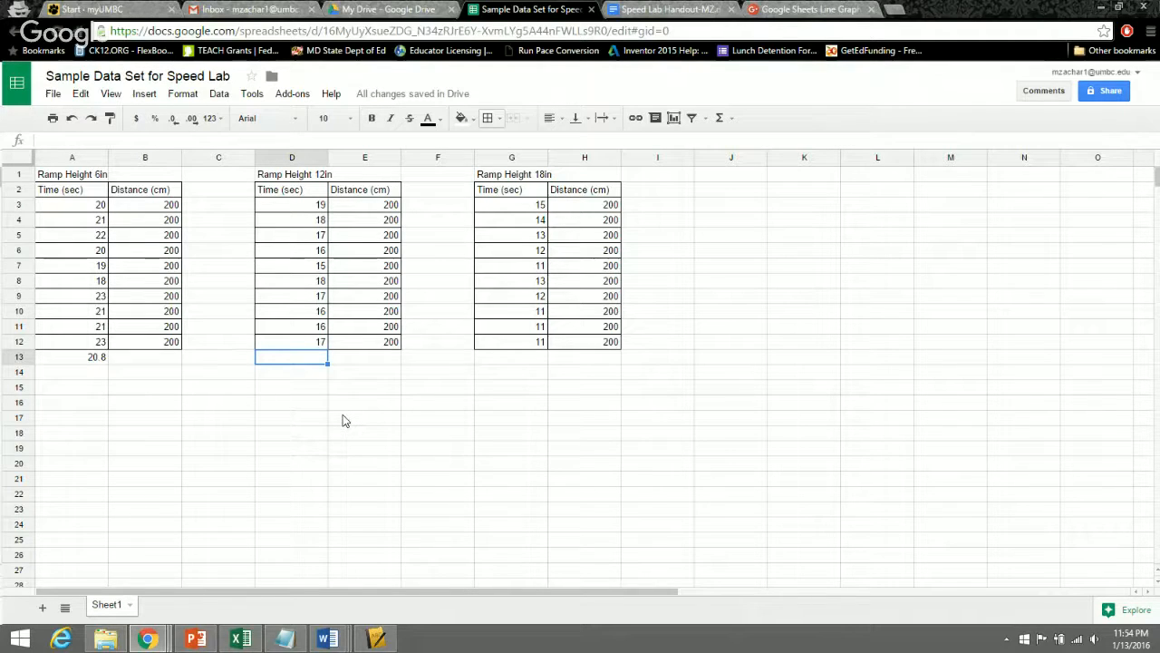
text(=average)
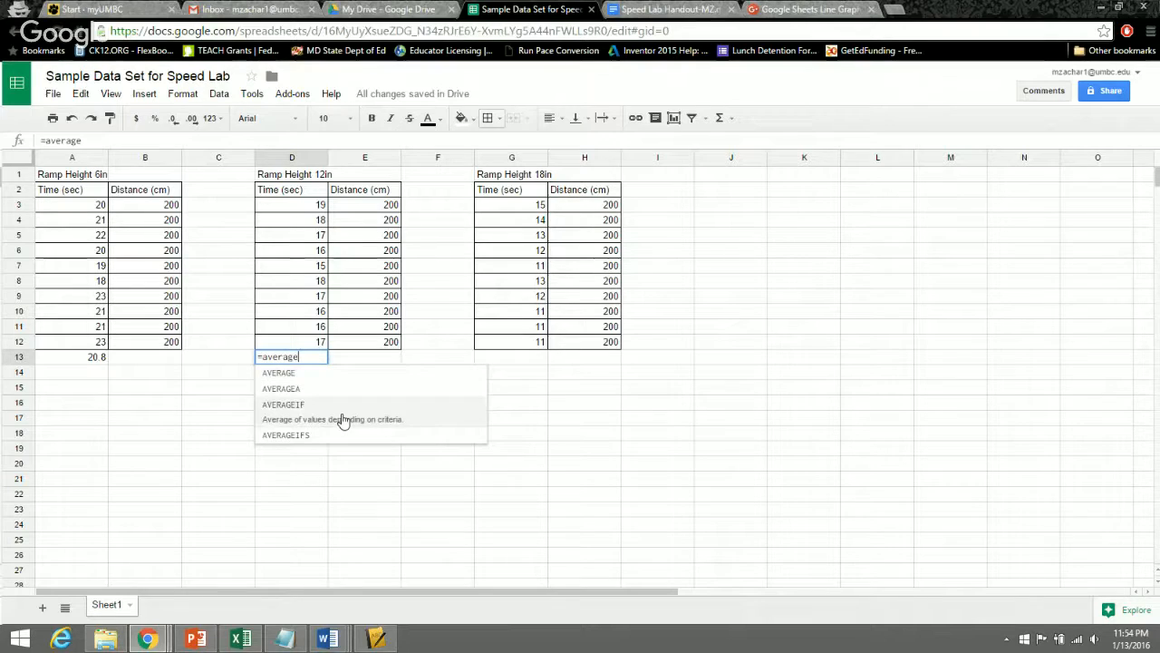
click(302, 379)
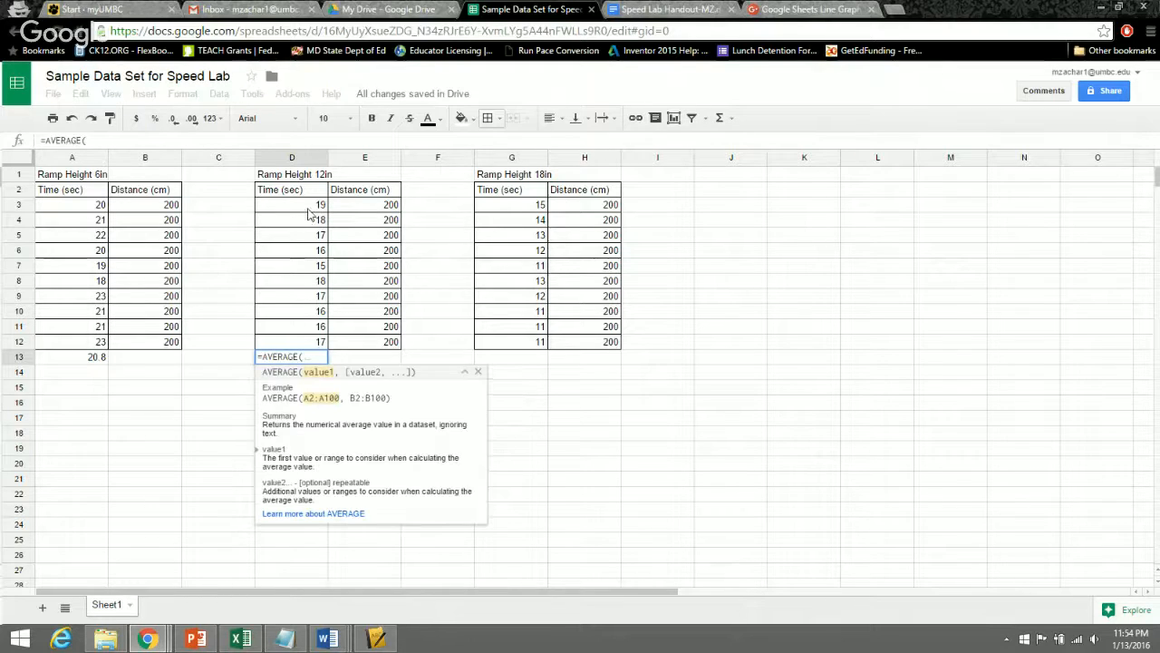
drag(311, 206, 306, 349)
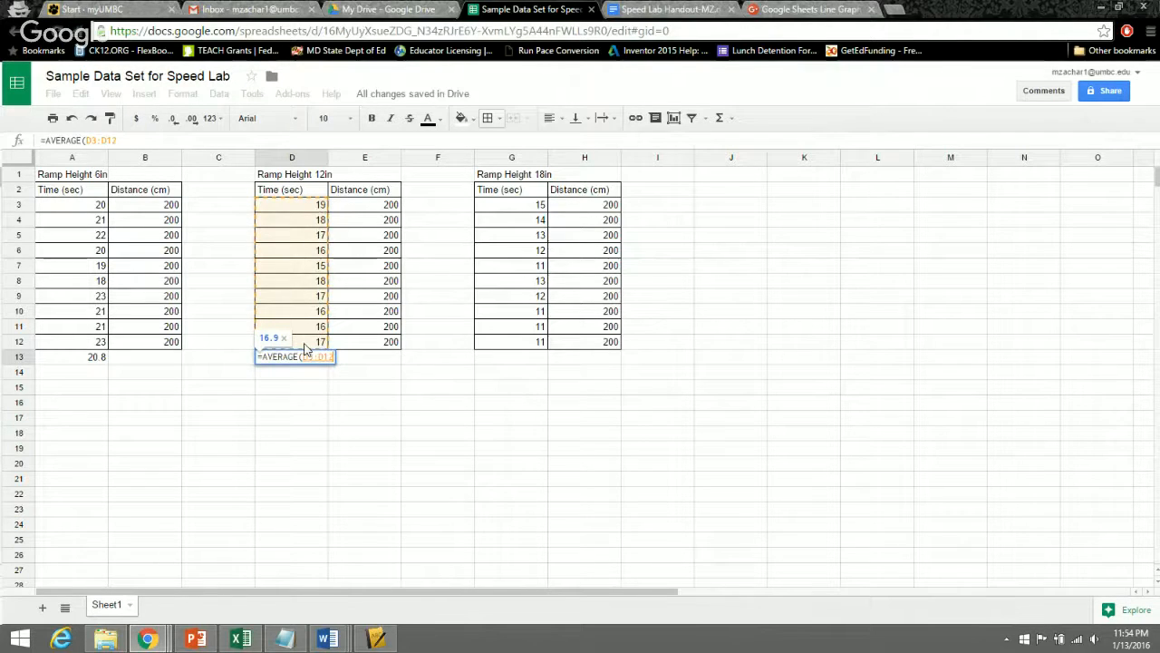
key(Return)
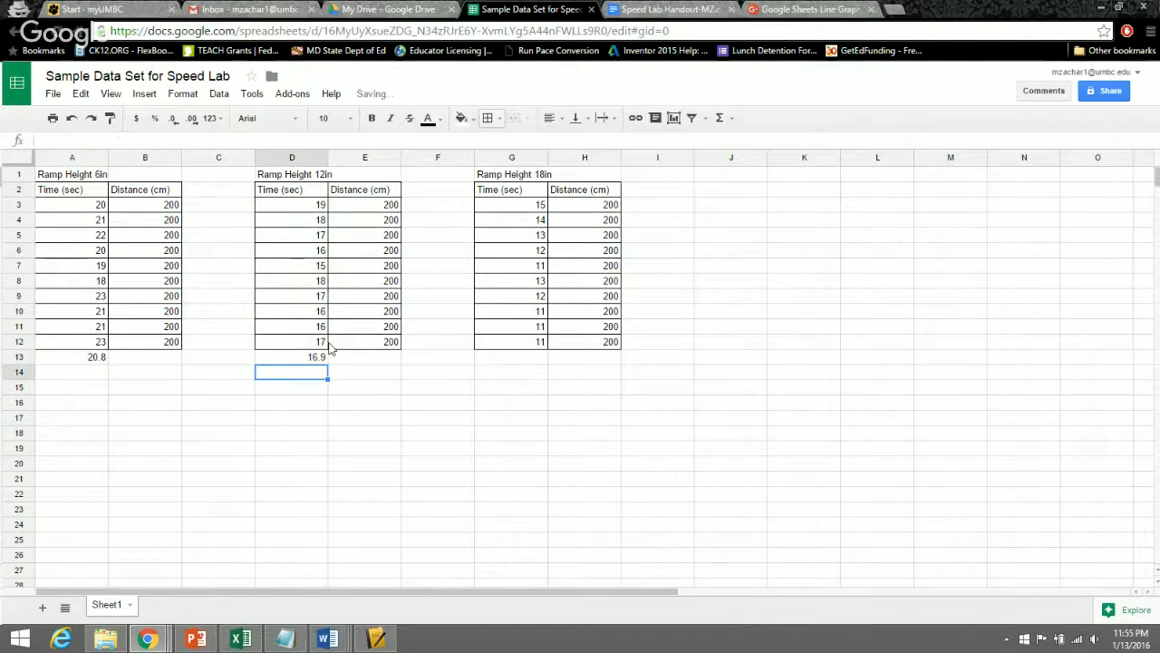
Calculate the average time for the 18 in ramp in cell G13 using AVERAGE over G3:G12
click(534, 359)
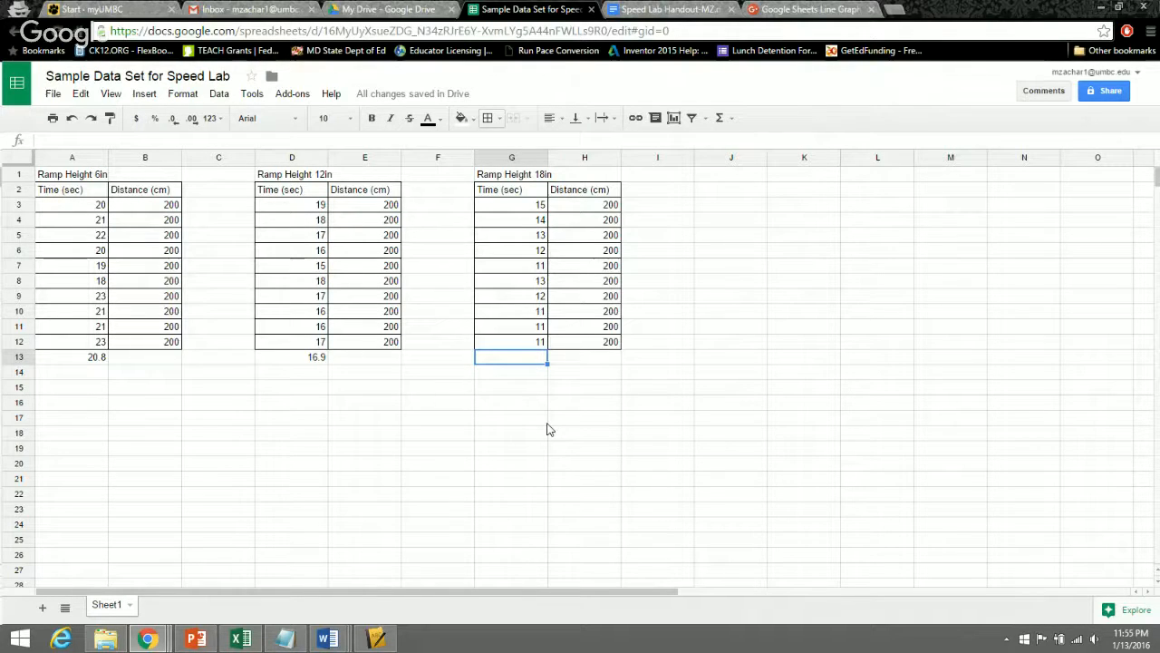
text(=average)
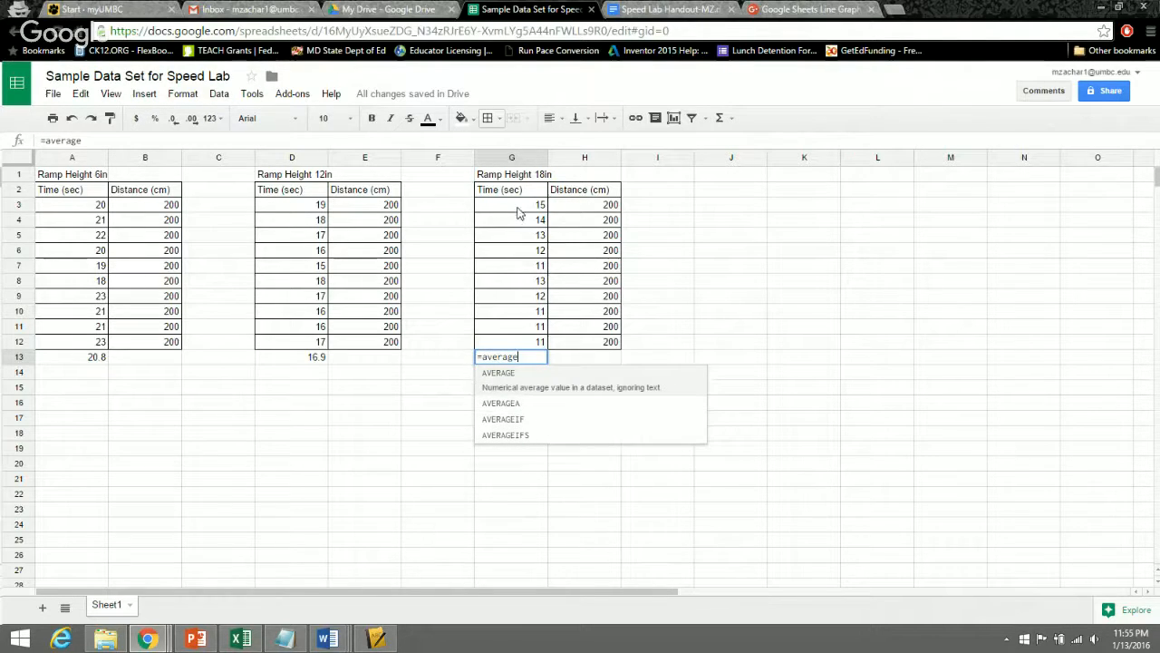
drag(520, 208, 531, 353)
mouse_move(511, 367)
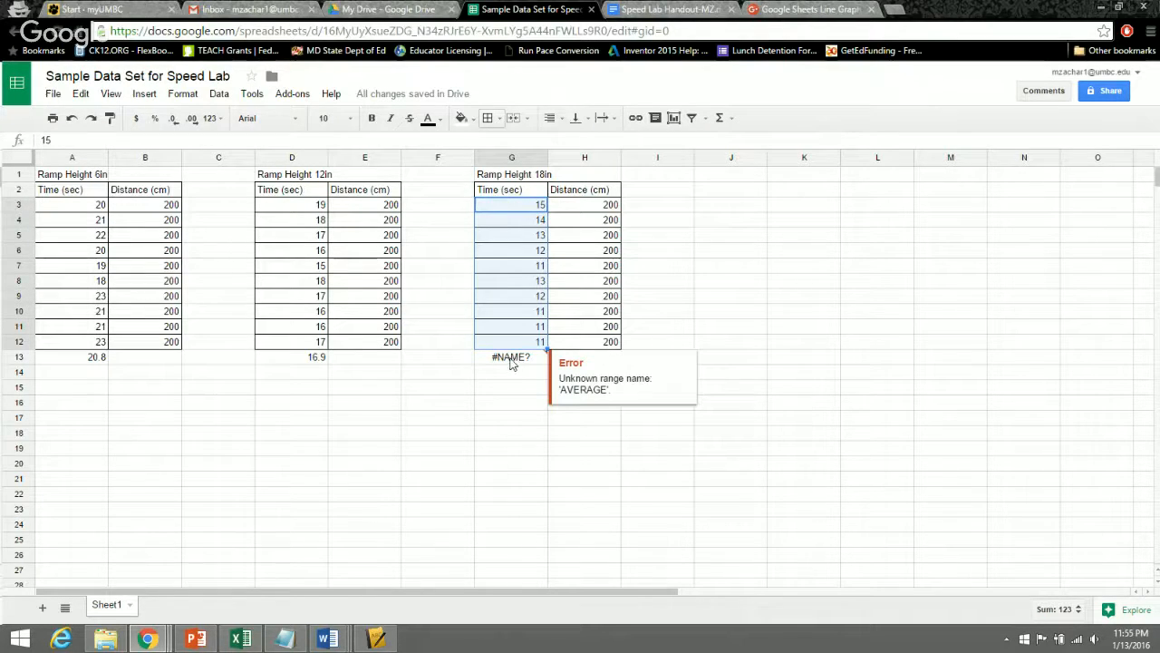
click(513, 359)
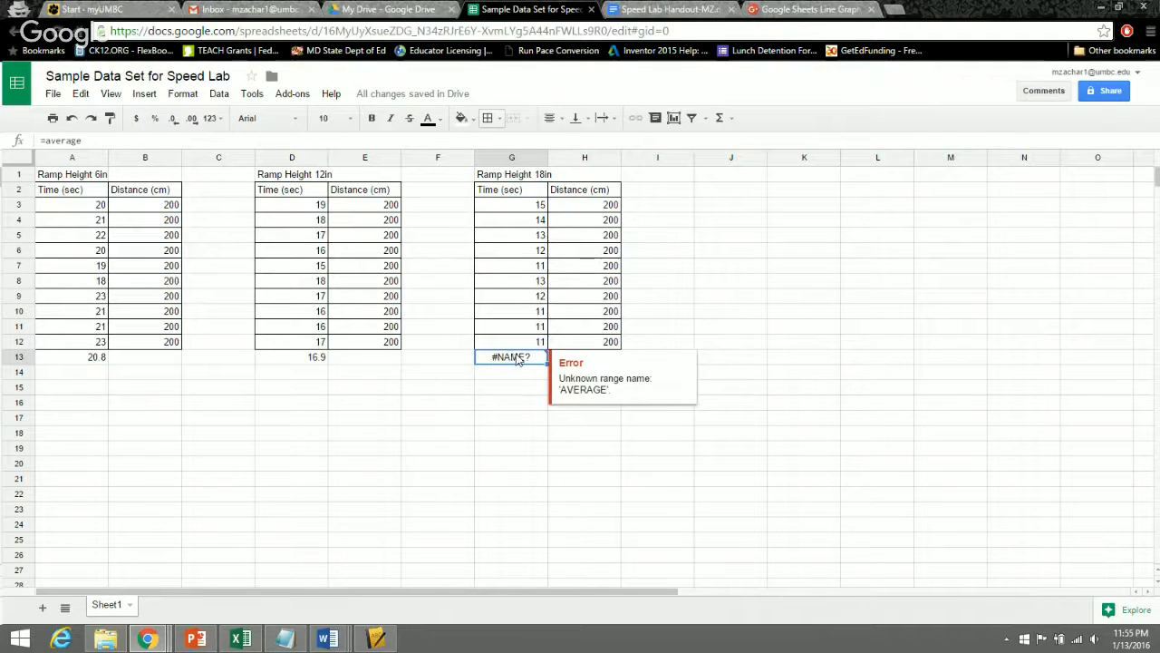
double_click(517, 359)
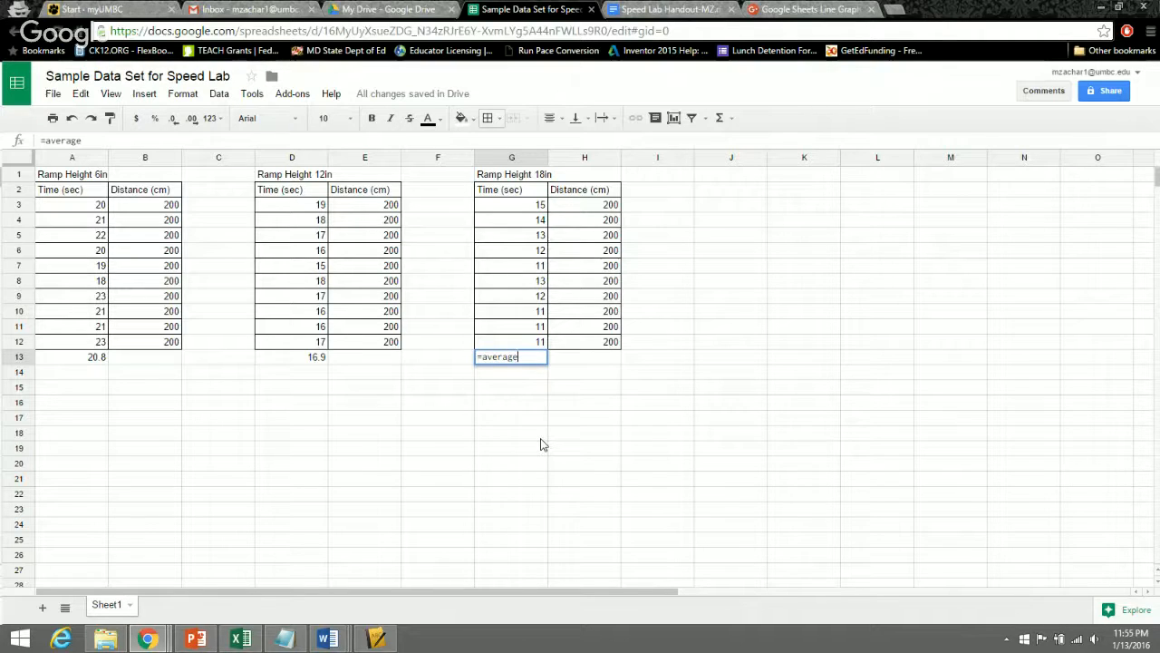
key(Return)
key(Up)
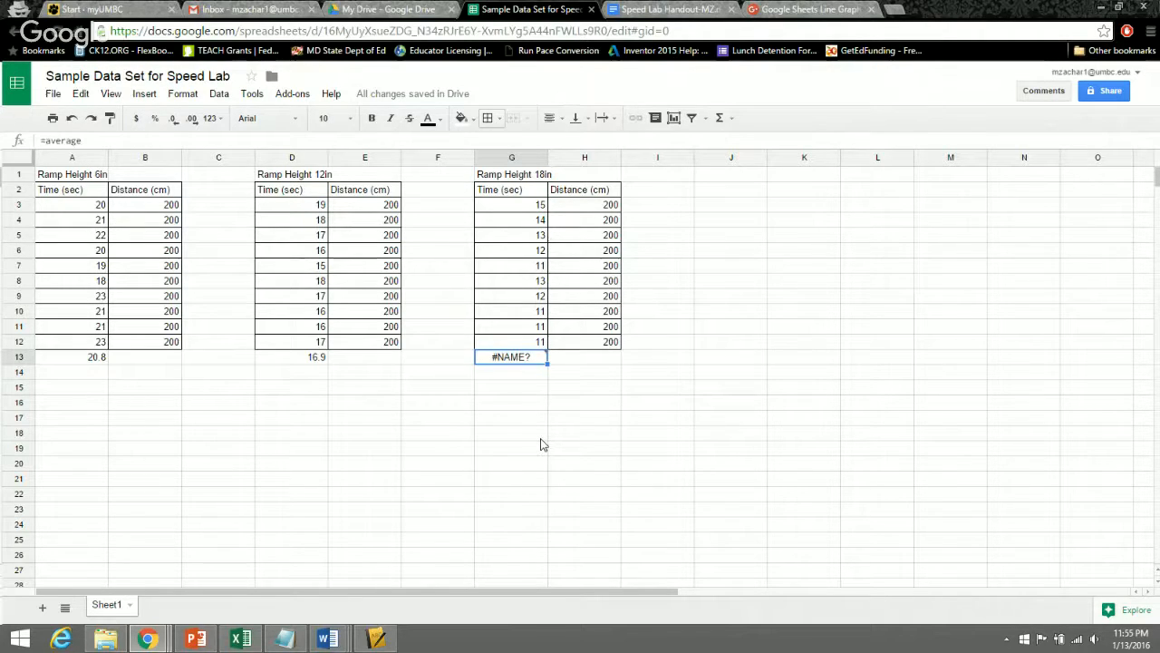
double_click(527, 357)
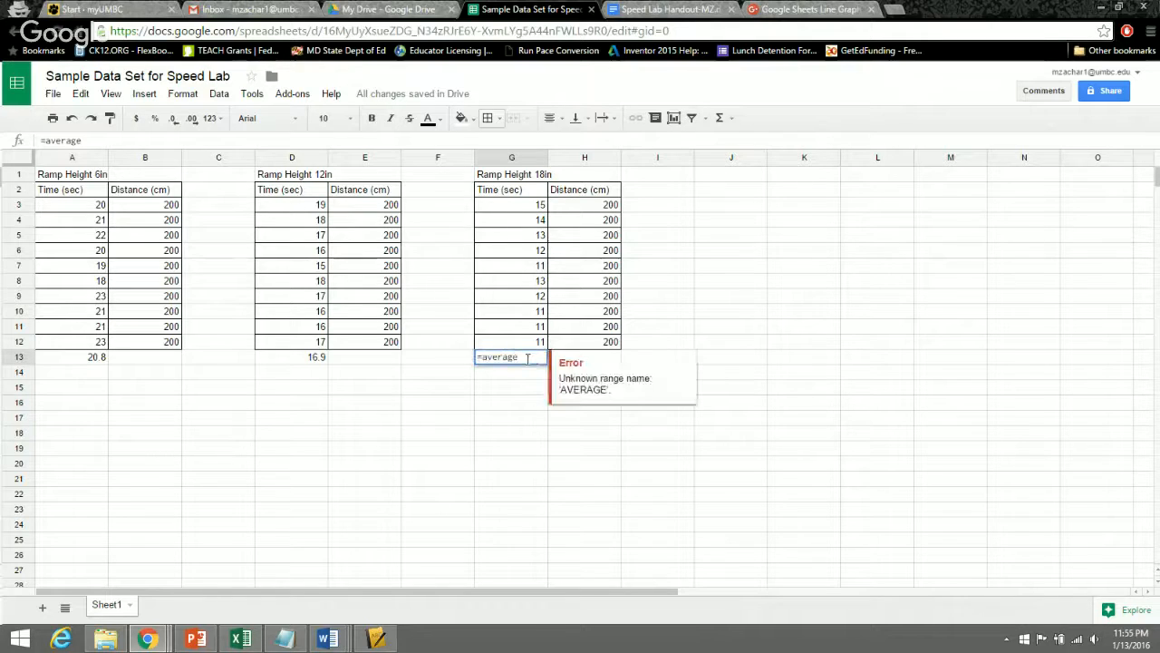
text(()
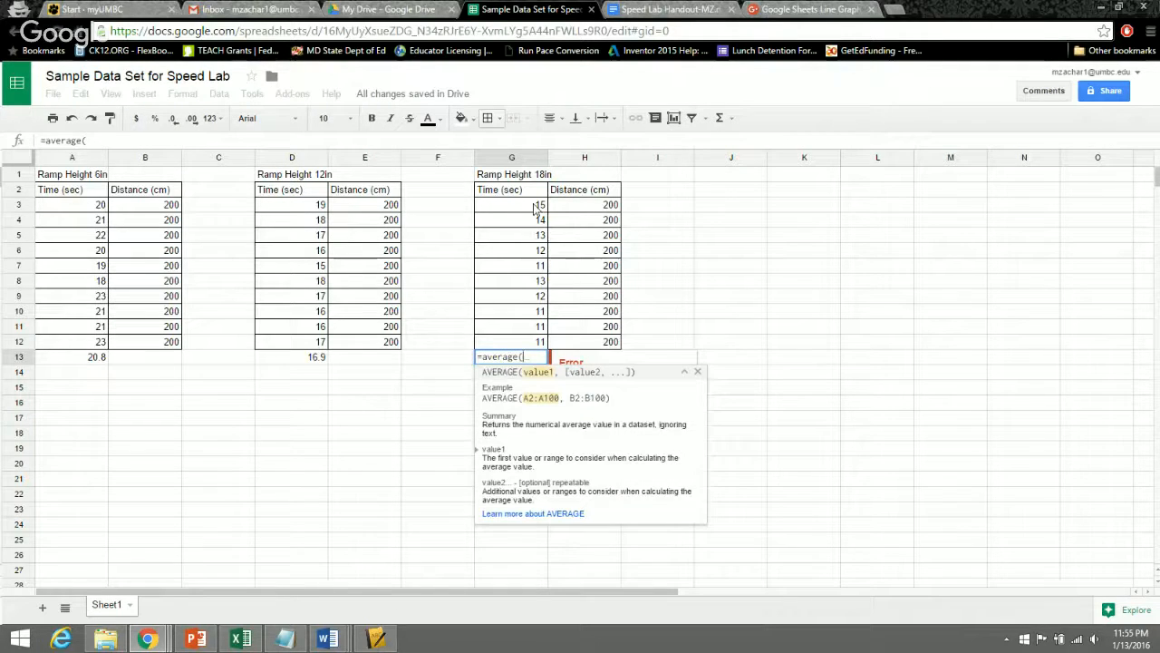
drag(537, 205, 537, 341)
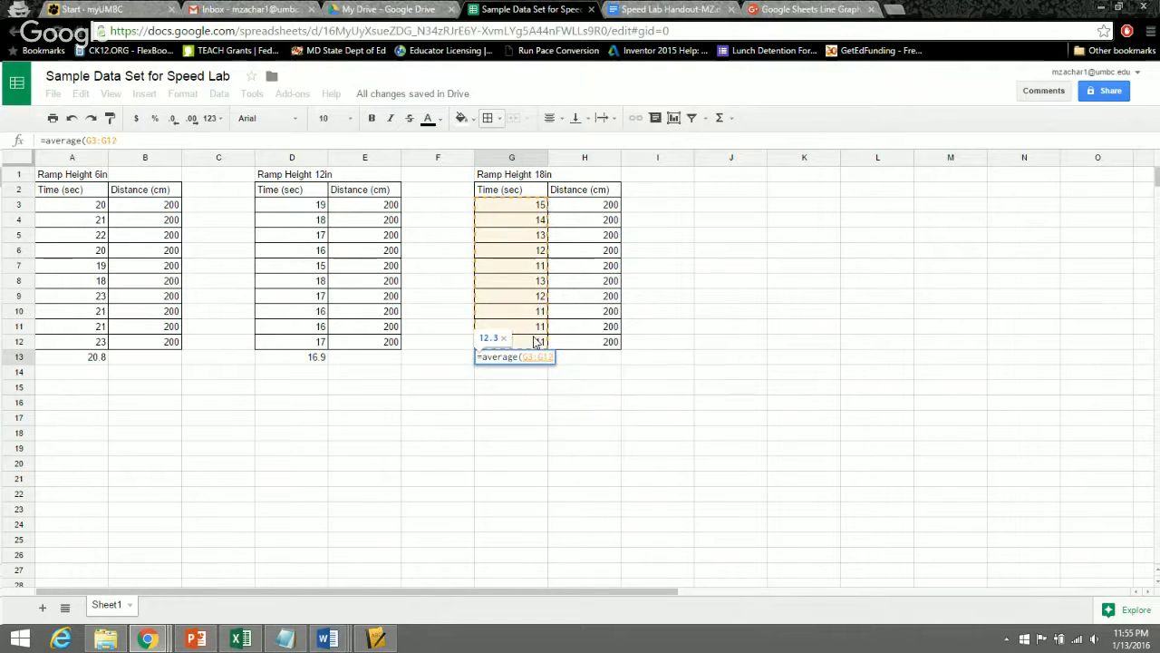
key(Return)
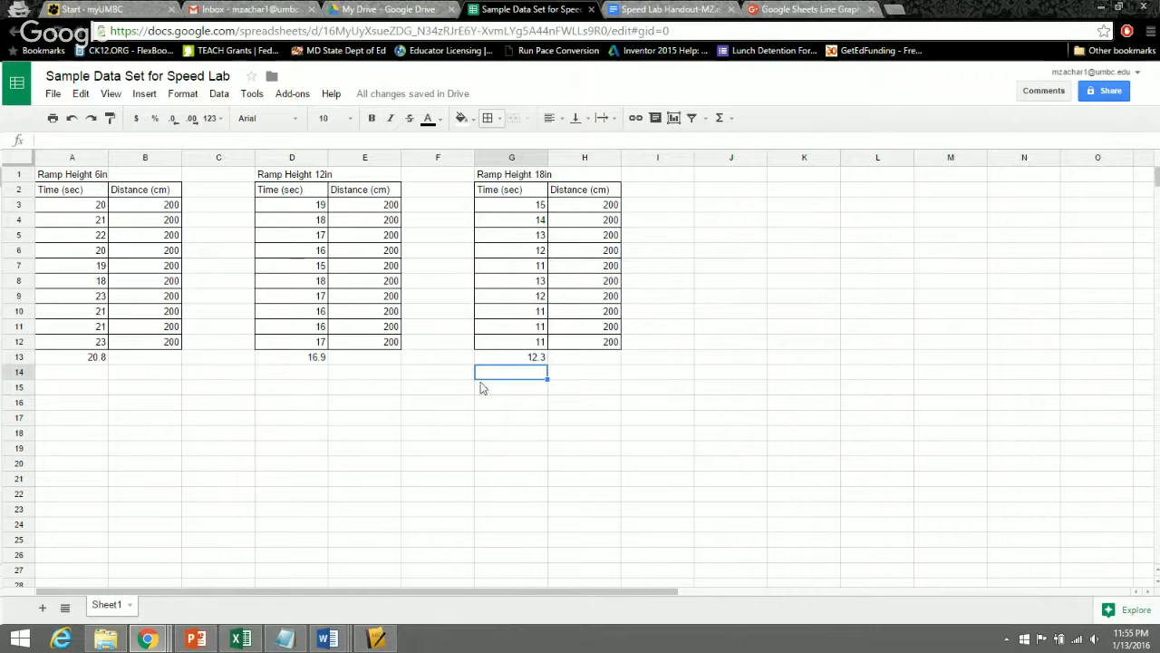
Enter the 6 in ramp graph points in A16:B17: time 0 with distance 0, and time 20.8 with distance 200
click(89, 407)
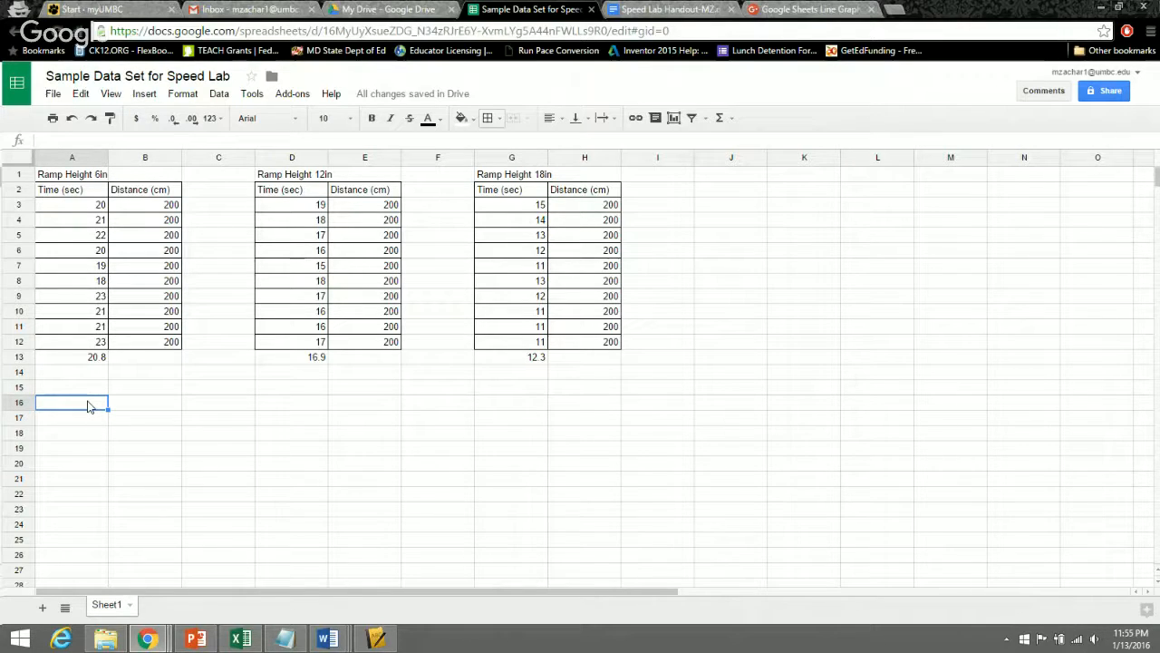
text(0)
key(Tab)
text(0)
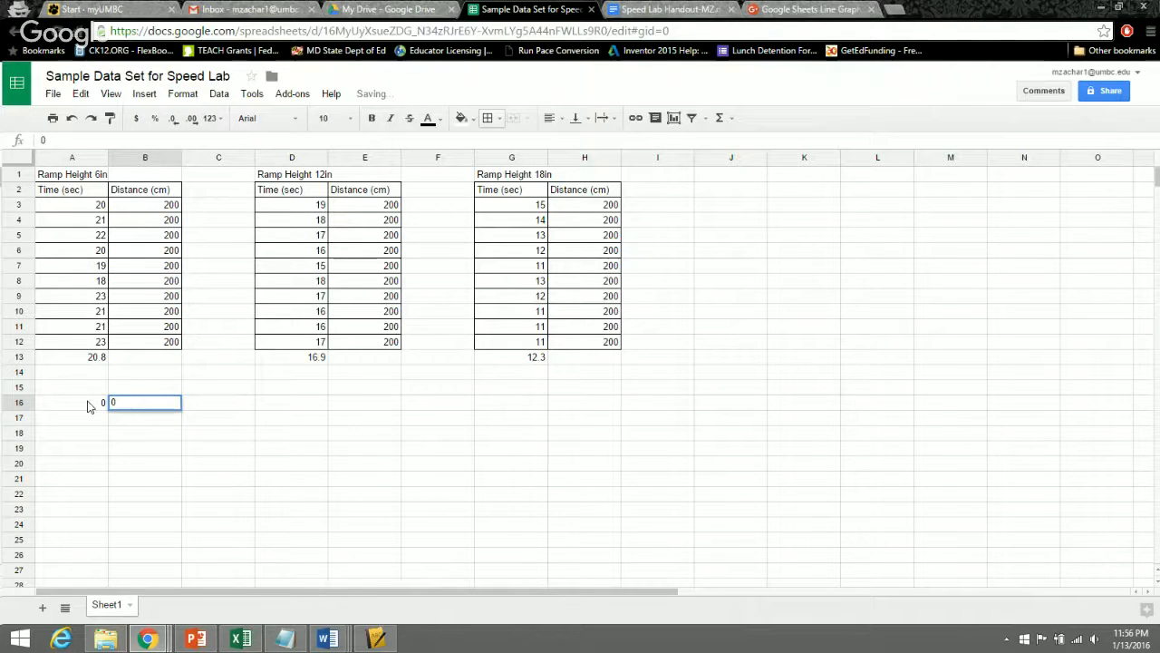
key(Tab)
key(Tab)
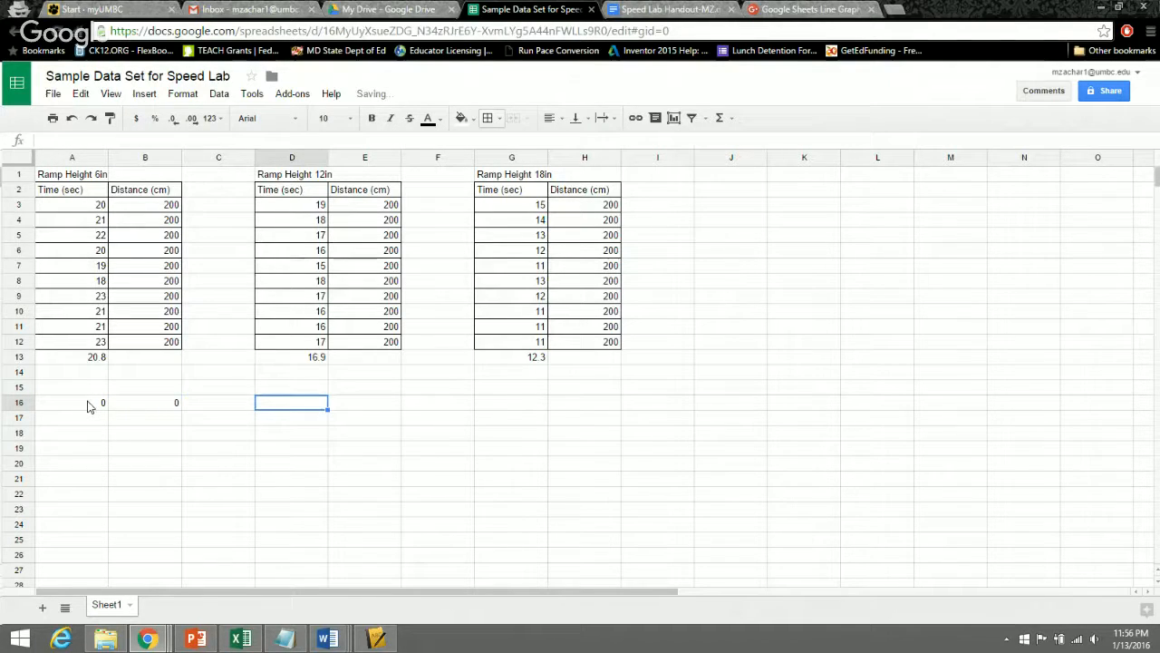
click(78, 417)
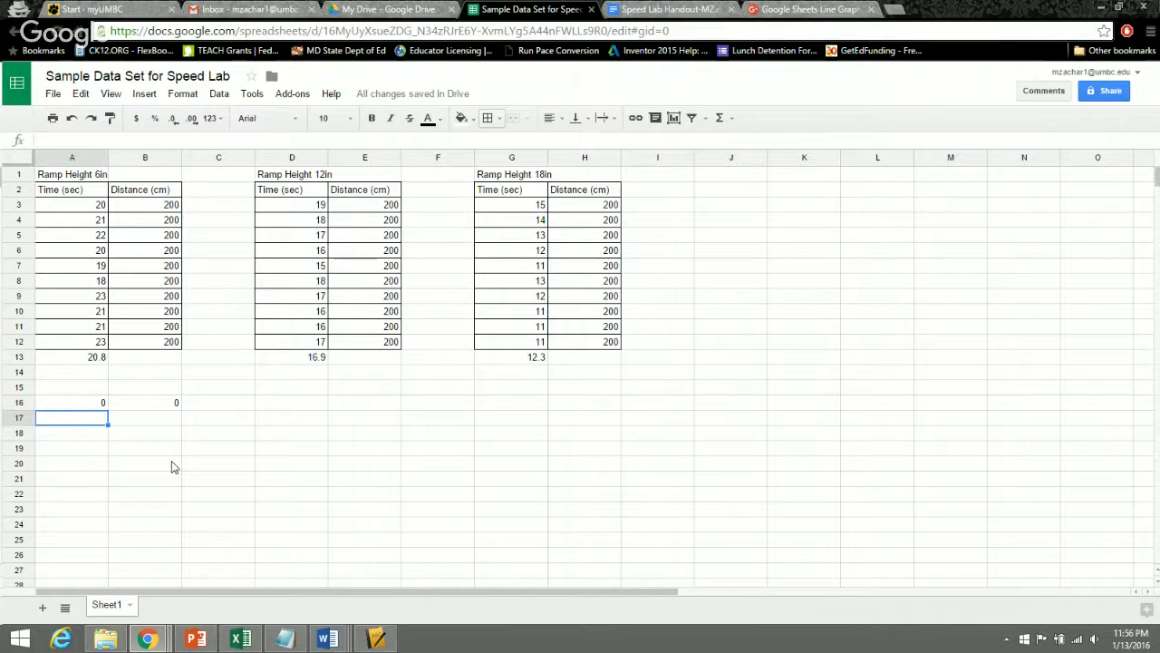
text(20.8)
key(Tab)
text(200)
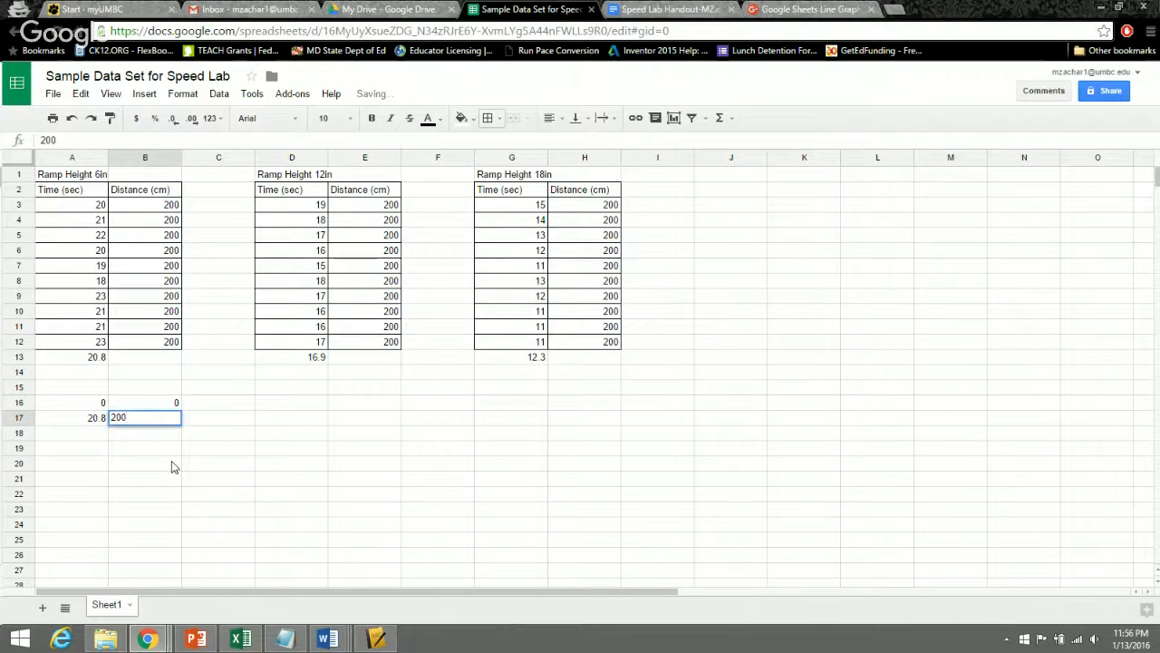
key(Return)
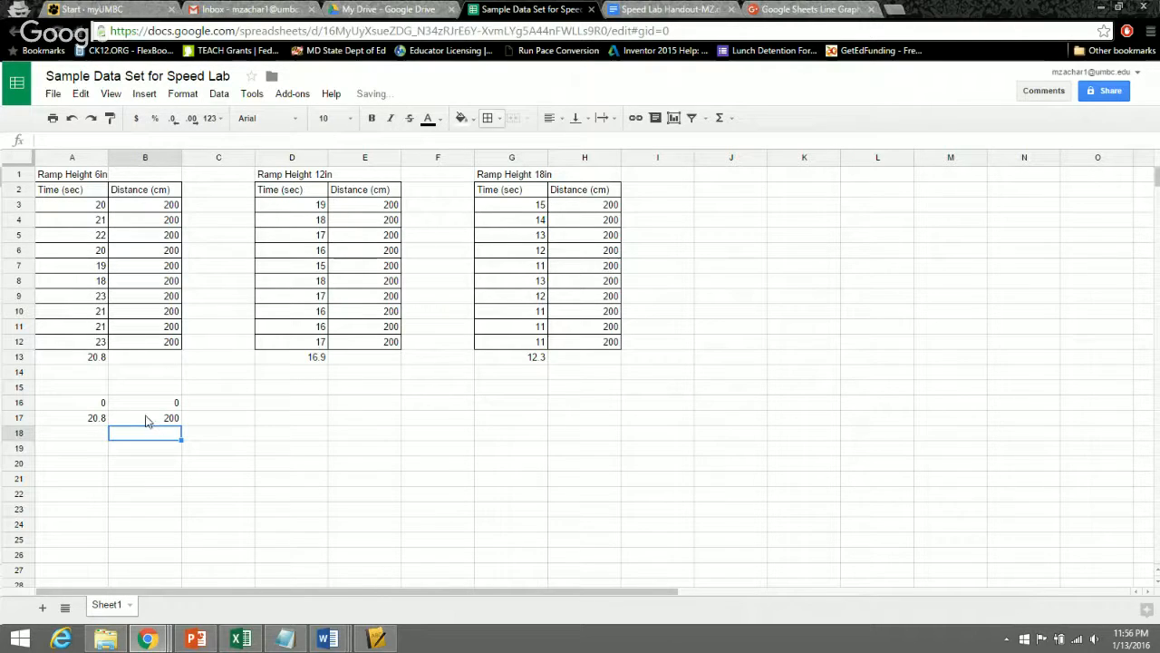
Enter the 12 in ramp graph points in D16:E17: time 0 with distance 0, and time 16.9 with distance 200
click(317, 405)
text(0)
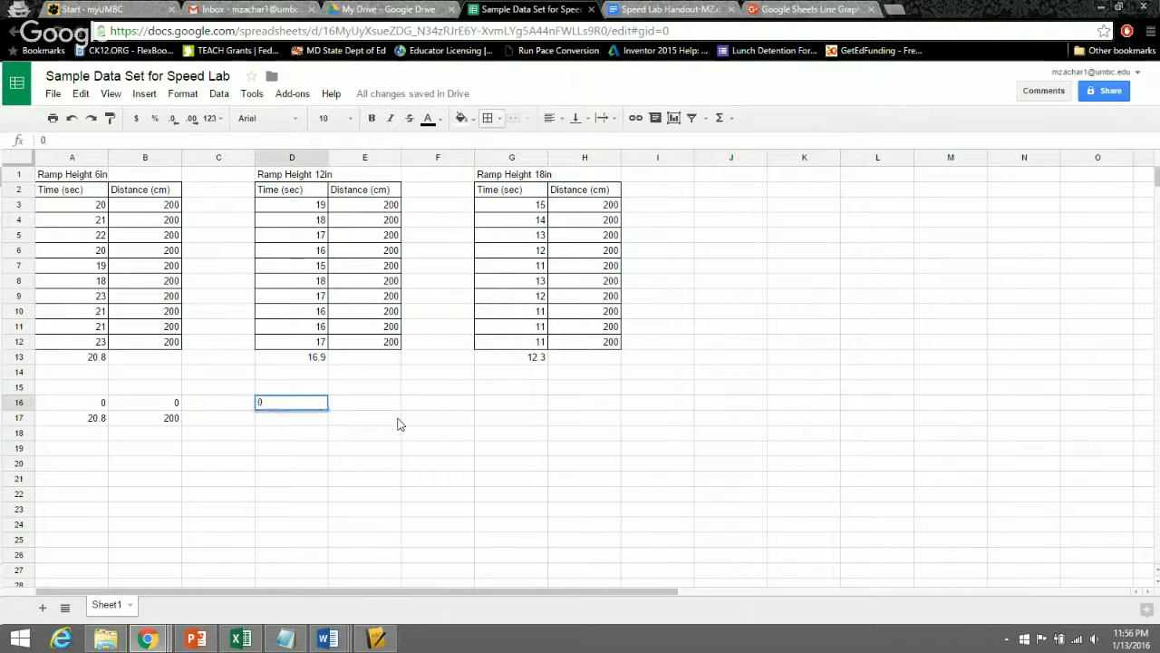
key(Tab)
text(0)
key(Return)
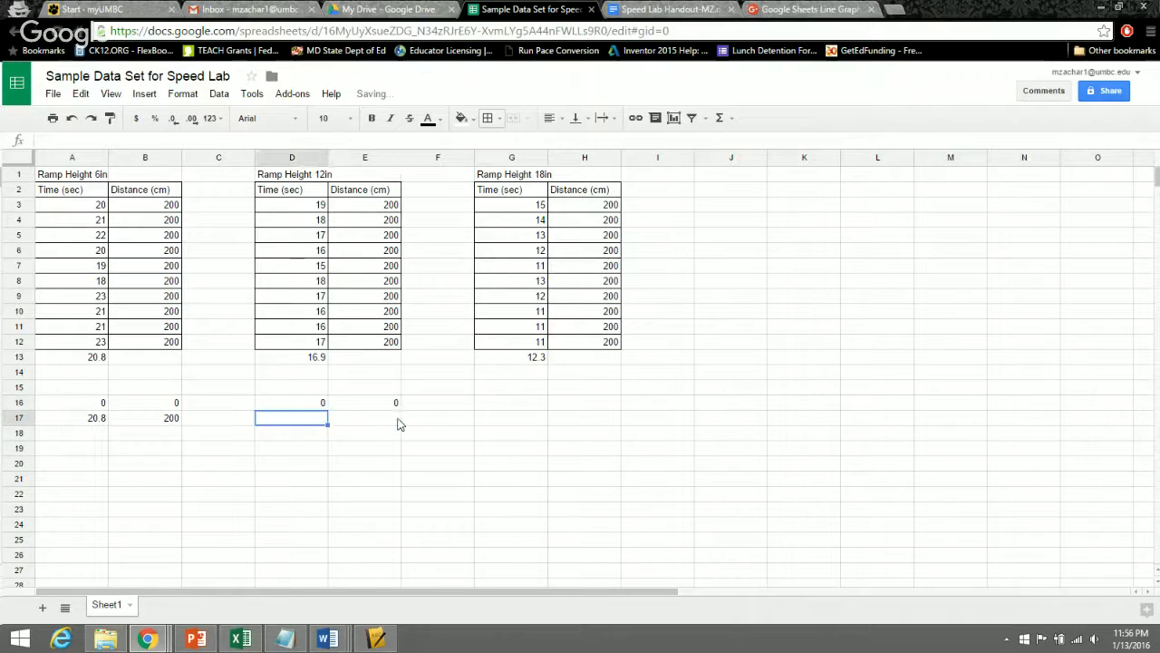
text(19)
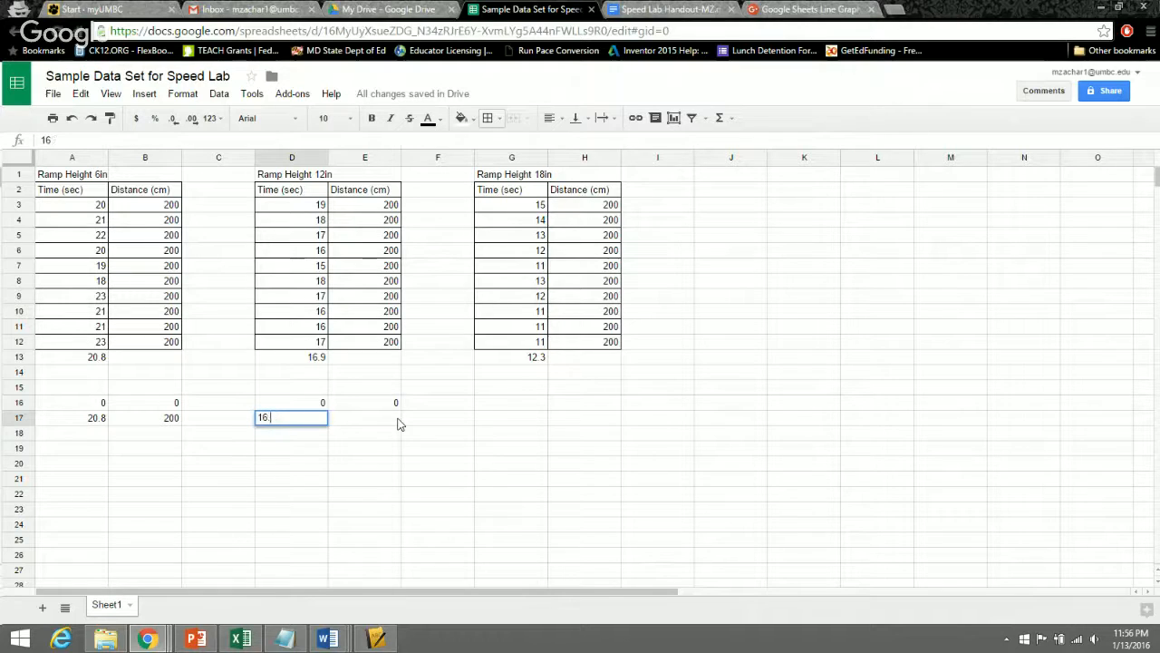
key(Tab)
text(20)
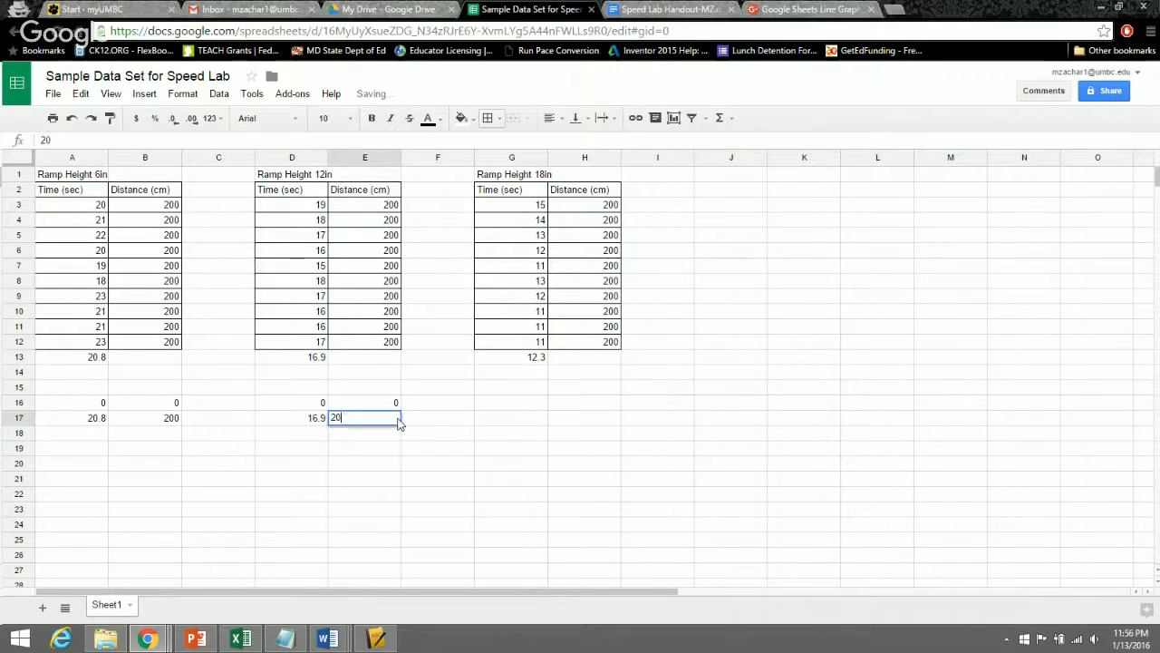
text(0)
Enter the 18 in ramp graph points in G16:H17: time 0 with distance 0, and time 12.3 with distance 200
click(535, 405)
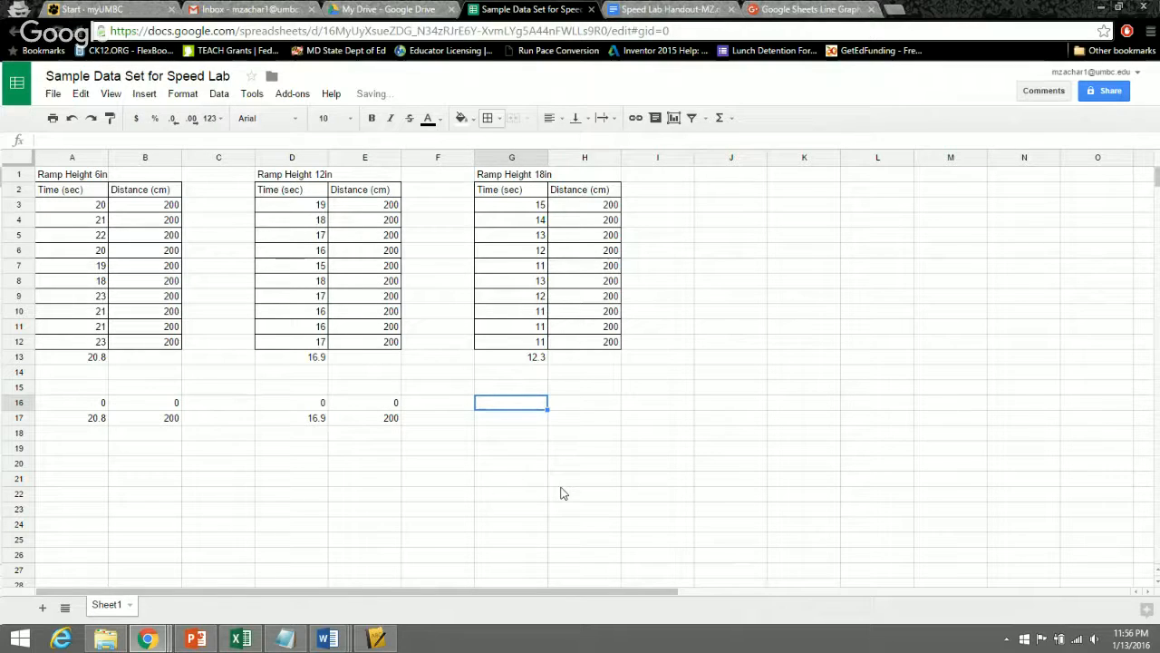
text(0)
key(Tab)
text(0)
key(Return)
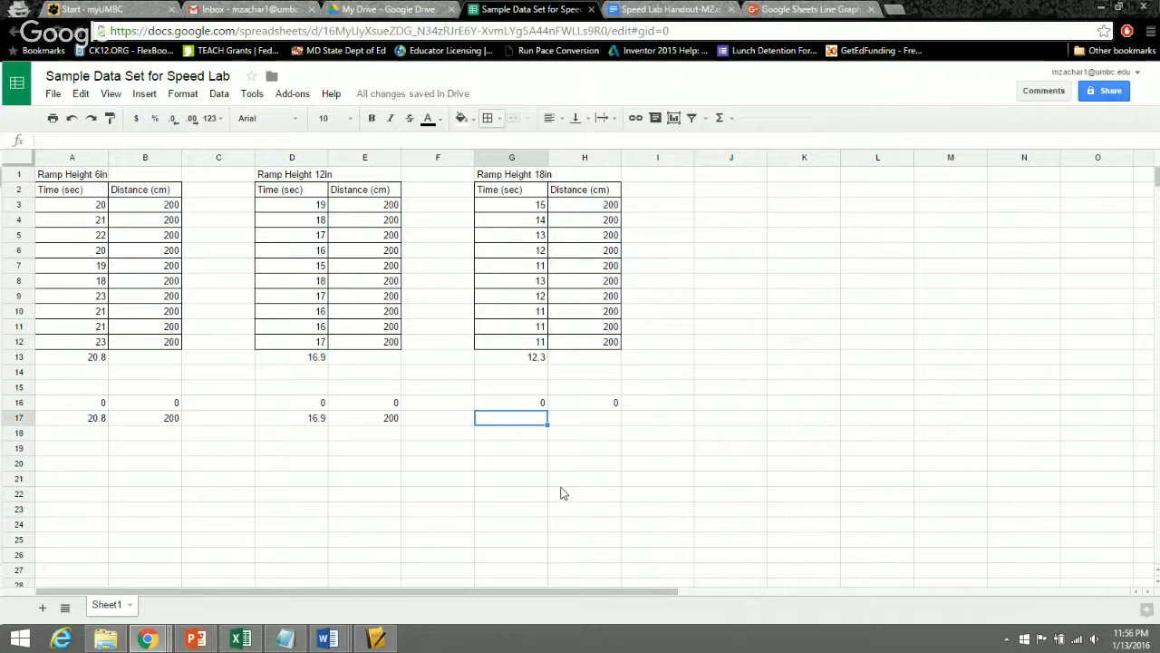
text(12.33)
key(Tab)
text(200)
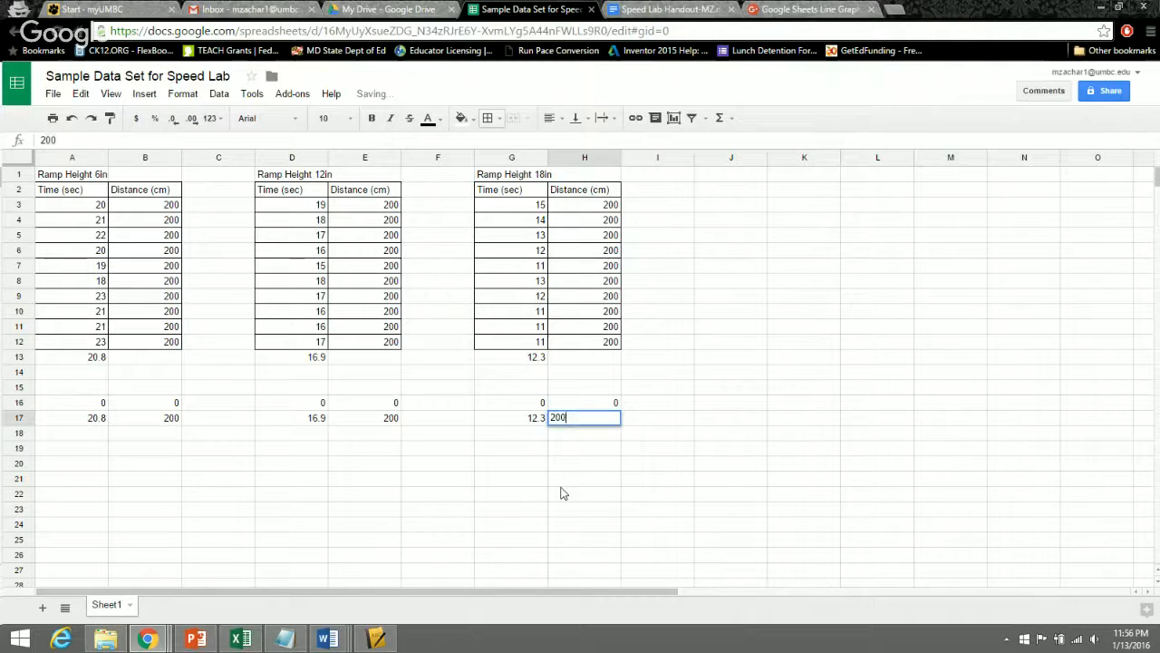
key(Return)
click(189, 452)
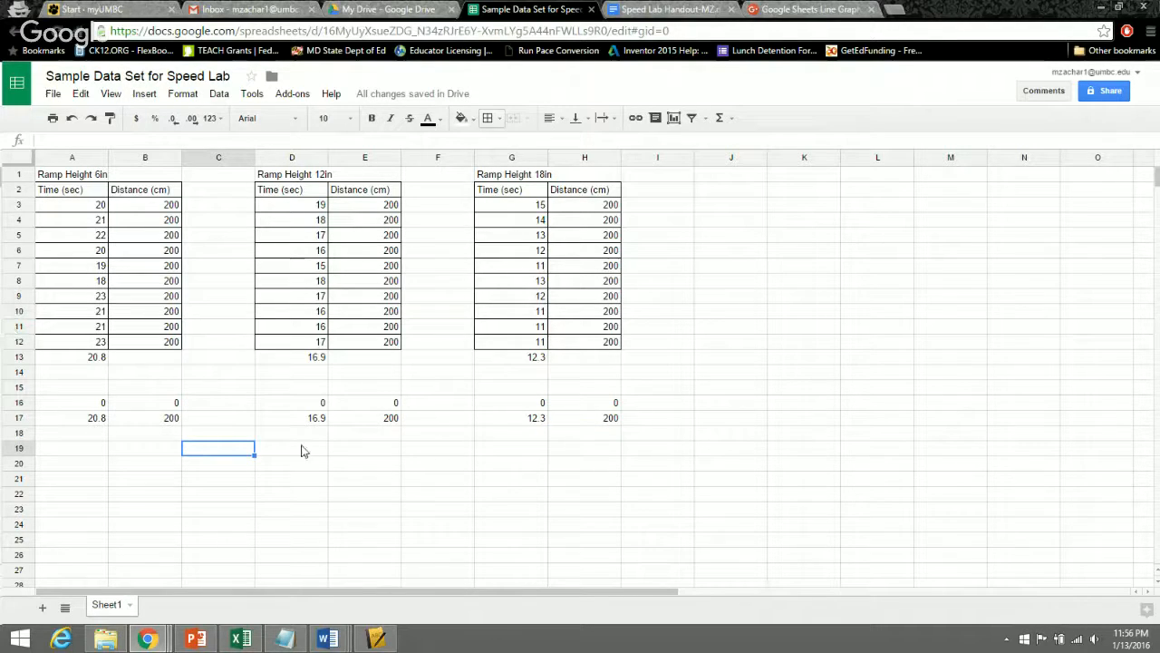
Set up a line chart from the 6 in ramp points in A16:B17, using column A as labels
click(95, 406)
drag(95, 406, 128, 420)
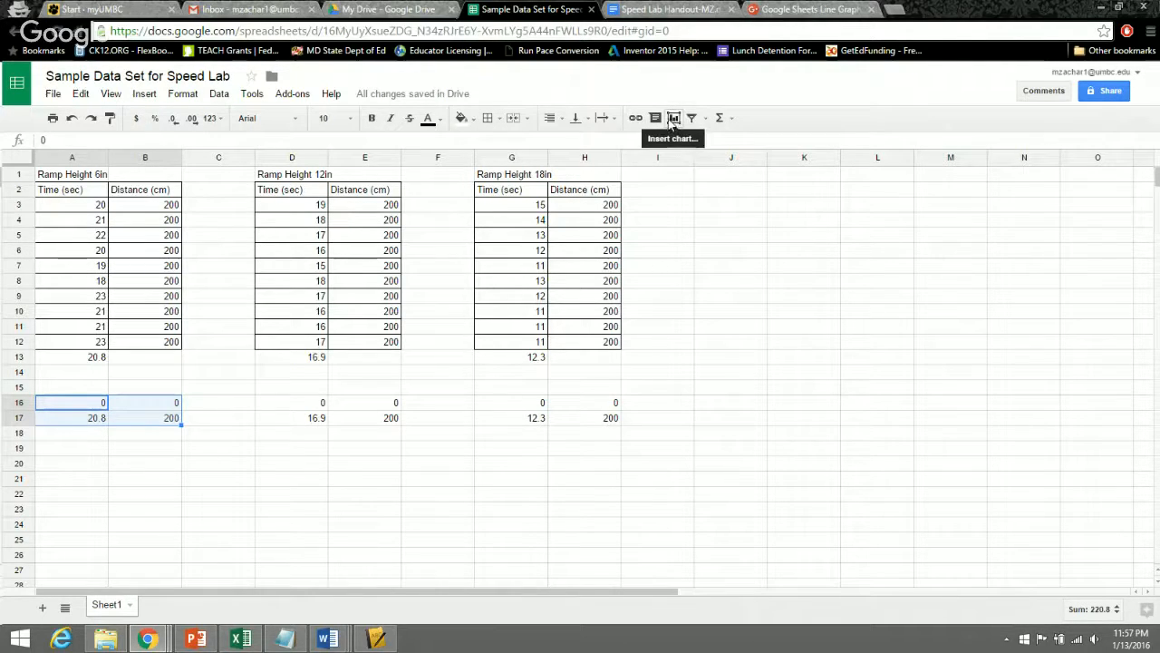
click(674, 119)
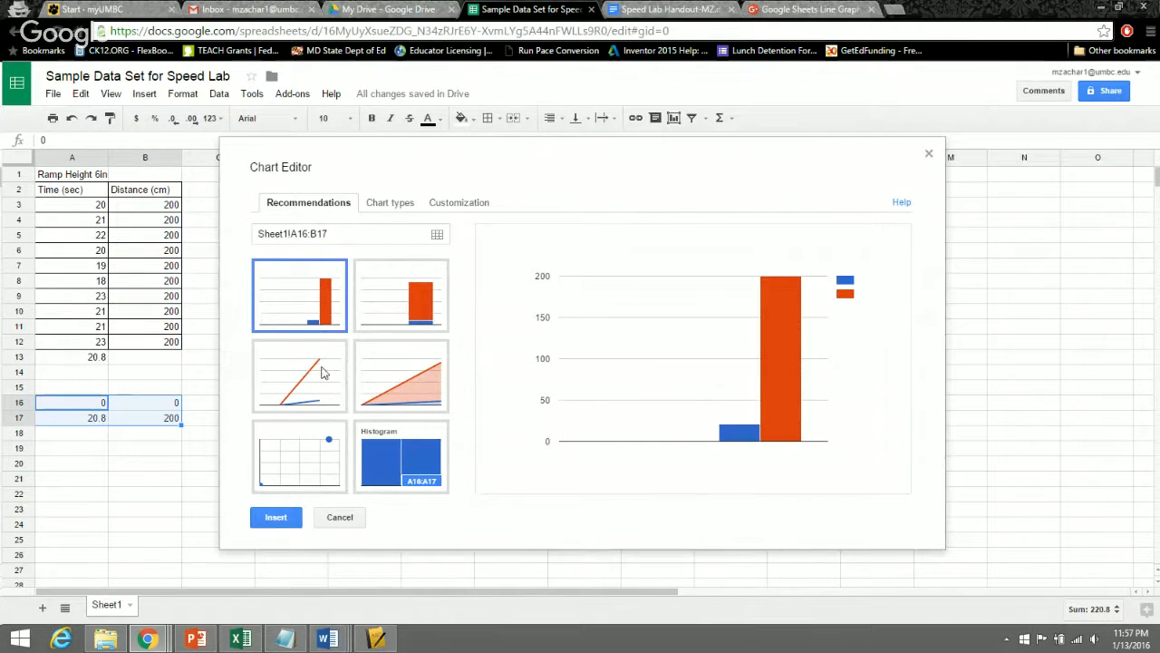
click(303, 386)
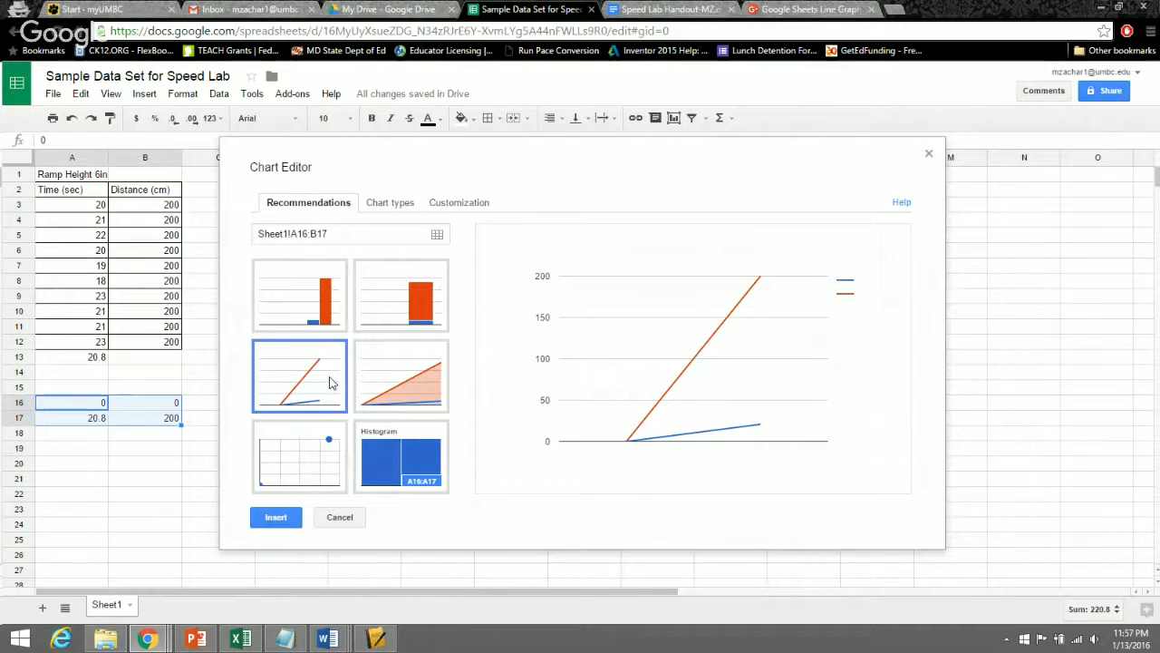
click(382, 207)
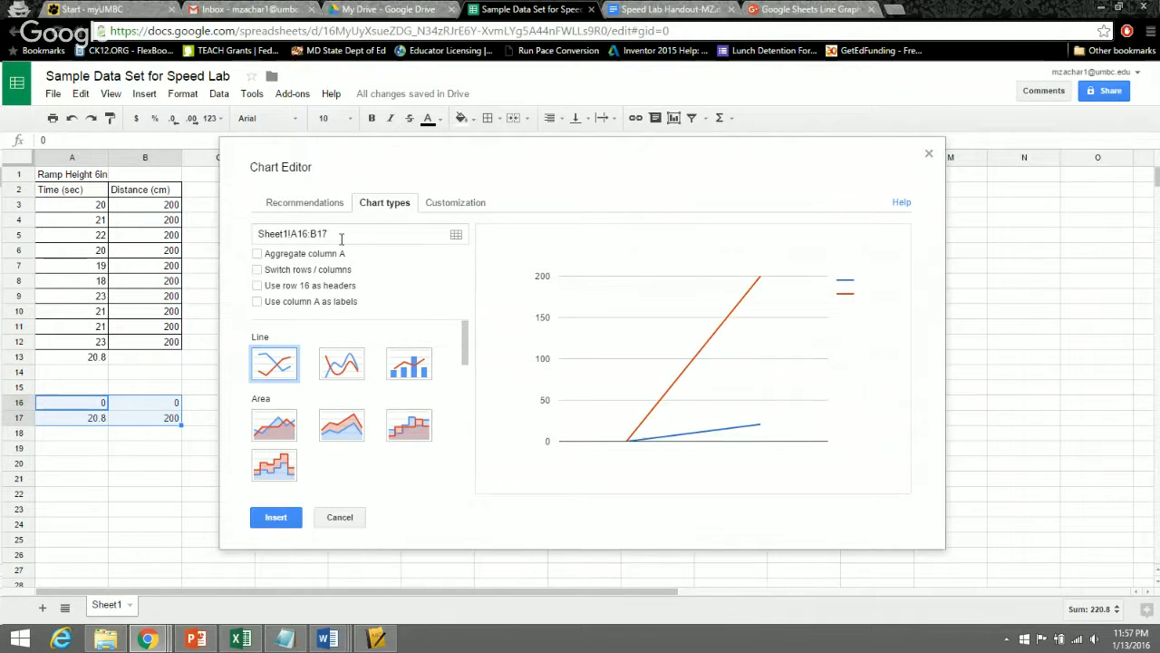
click(259, 302)
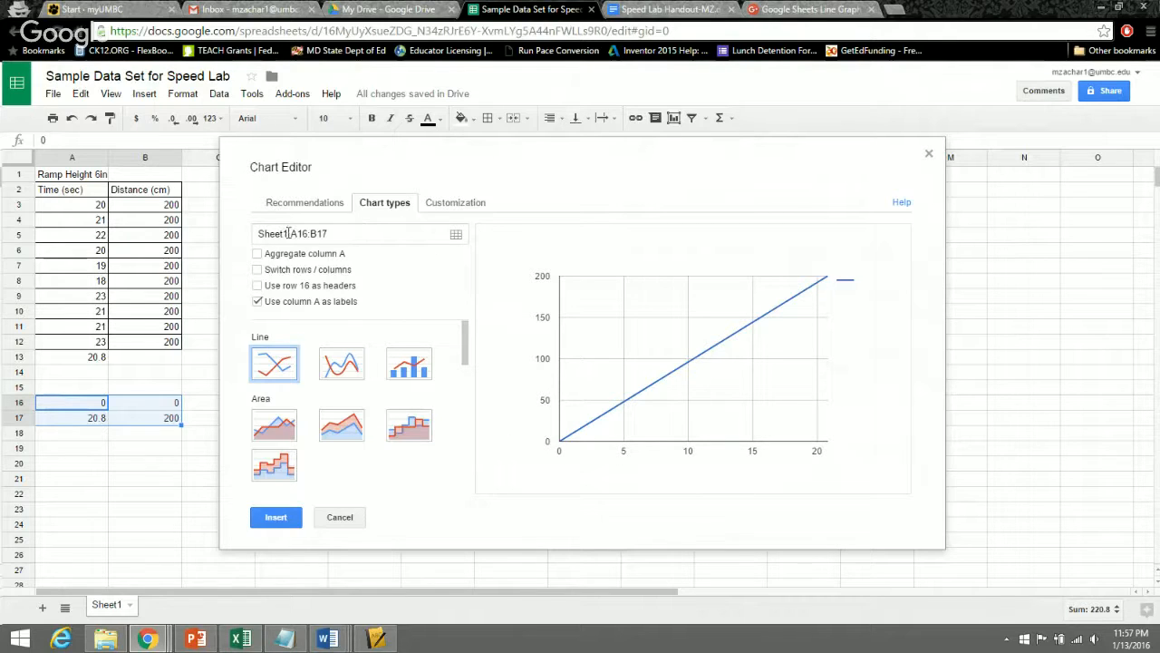
Try to add the 12 in and 18 in ramp points, D16:E17 and G16:H17, to the chart's data ranges
click(456, 234)
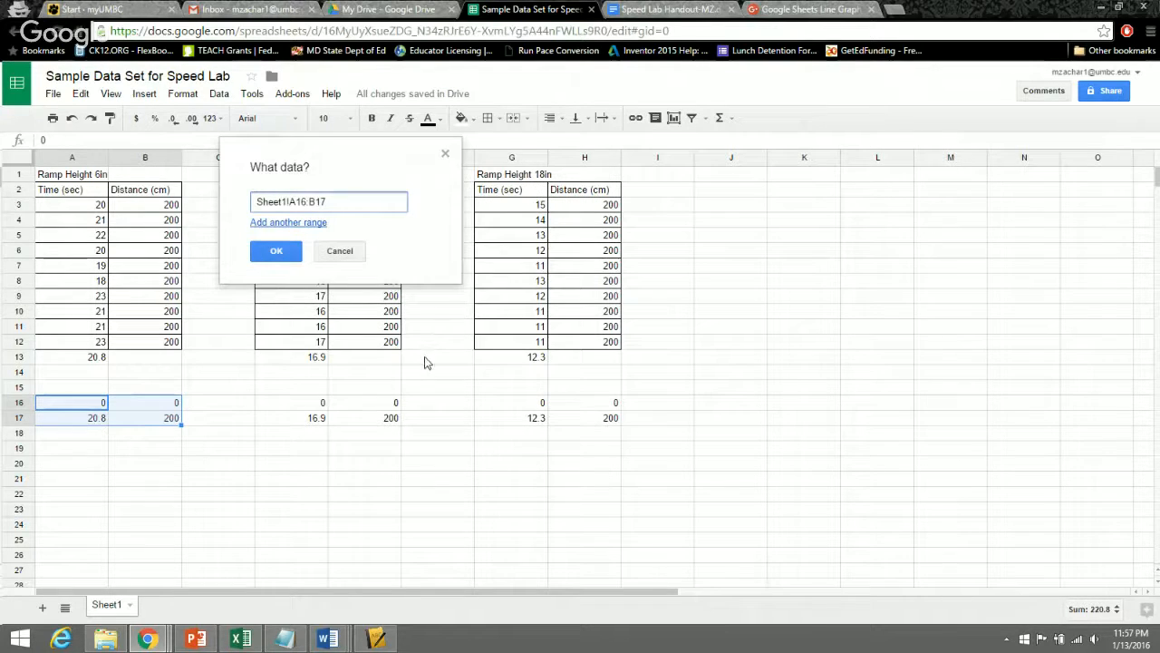
click(281, 225)
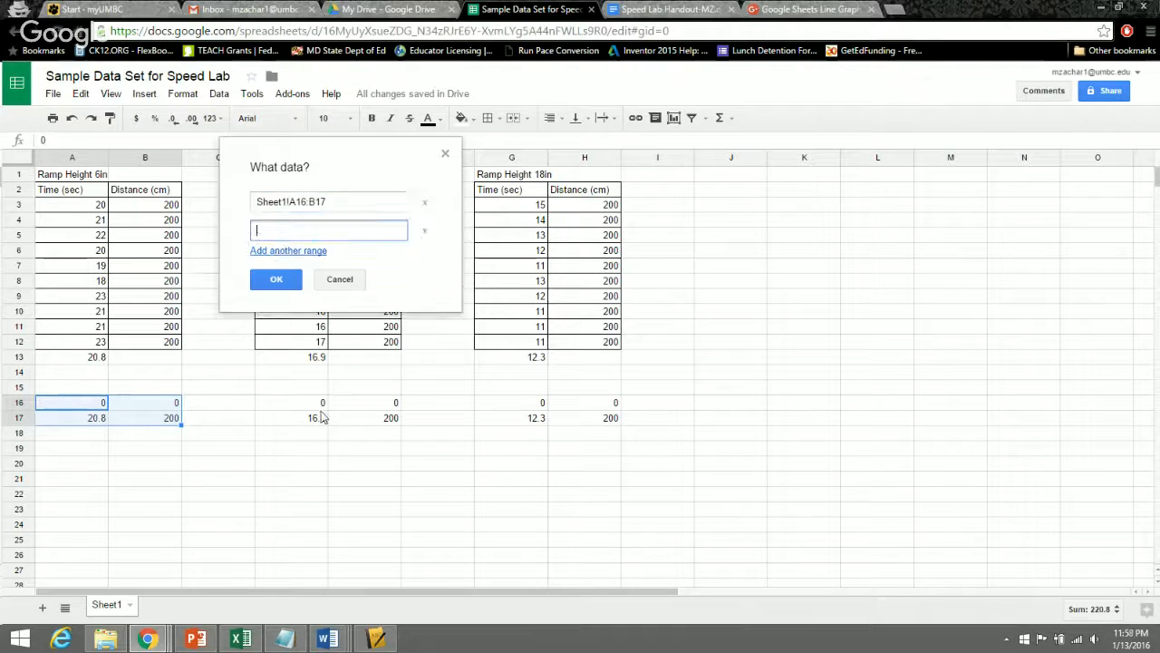
drag(311, 403, 356, 419)
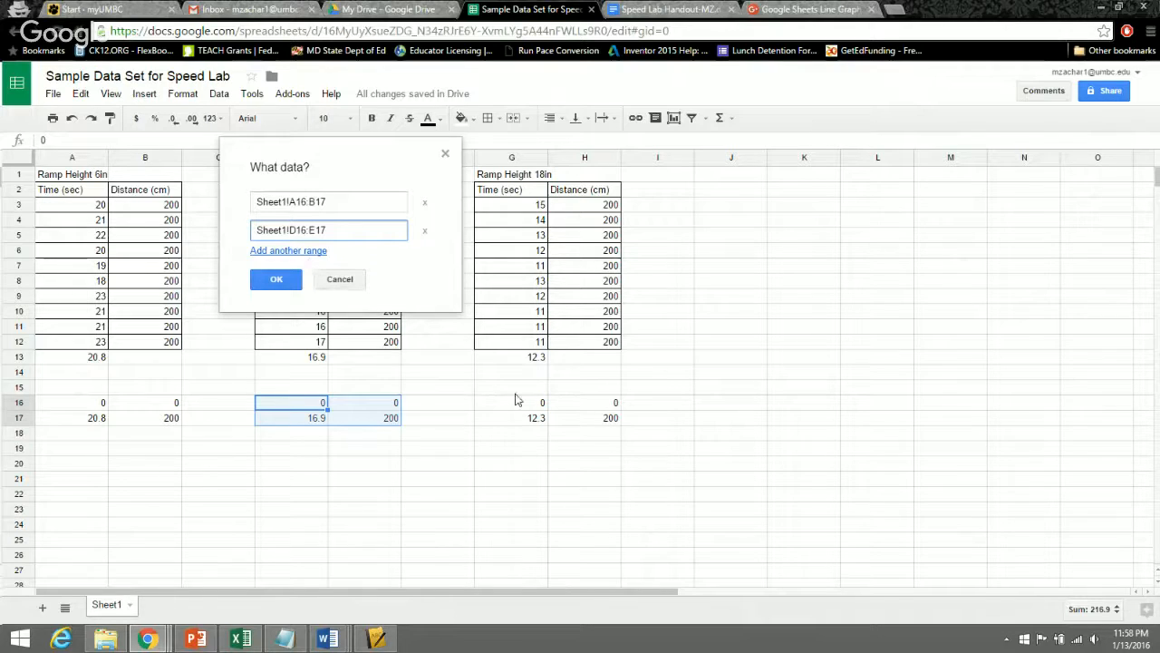
click(300, 251)
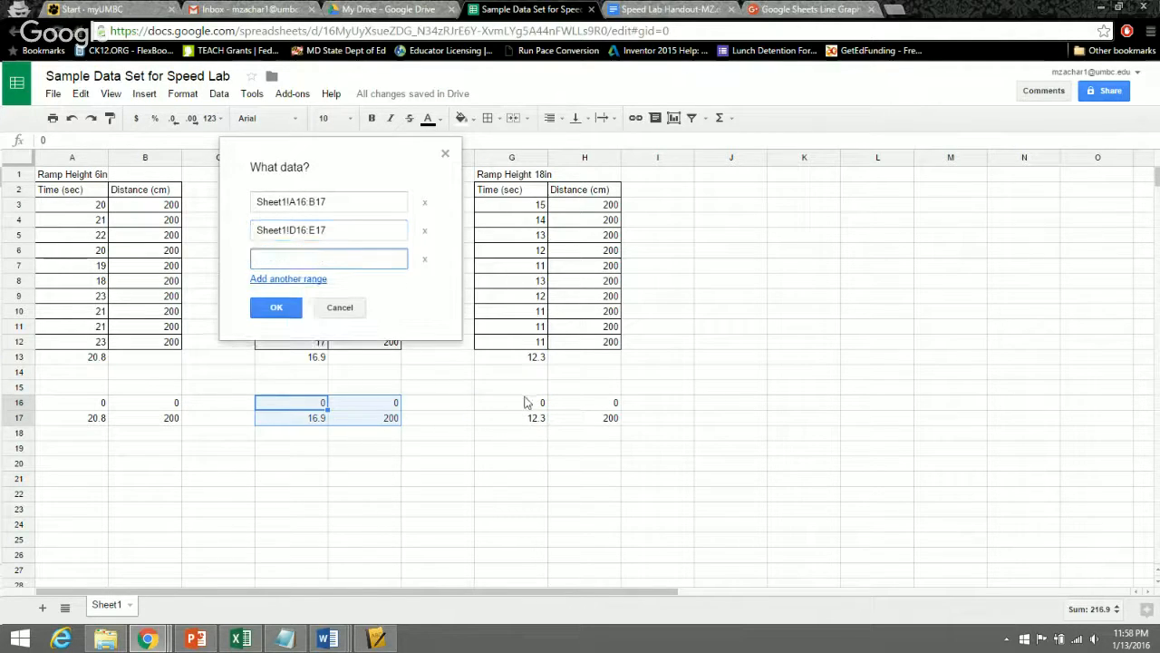
drag(526, 401, 567, 418)
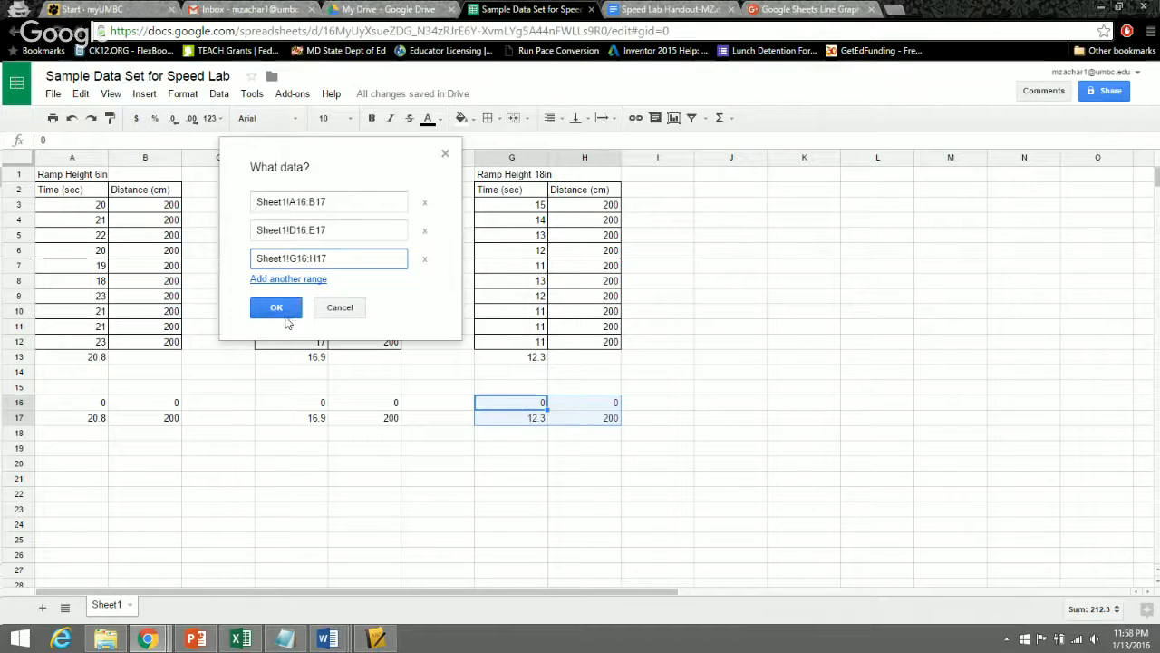
click(290, 307)
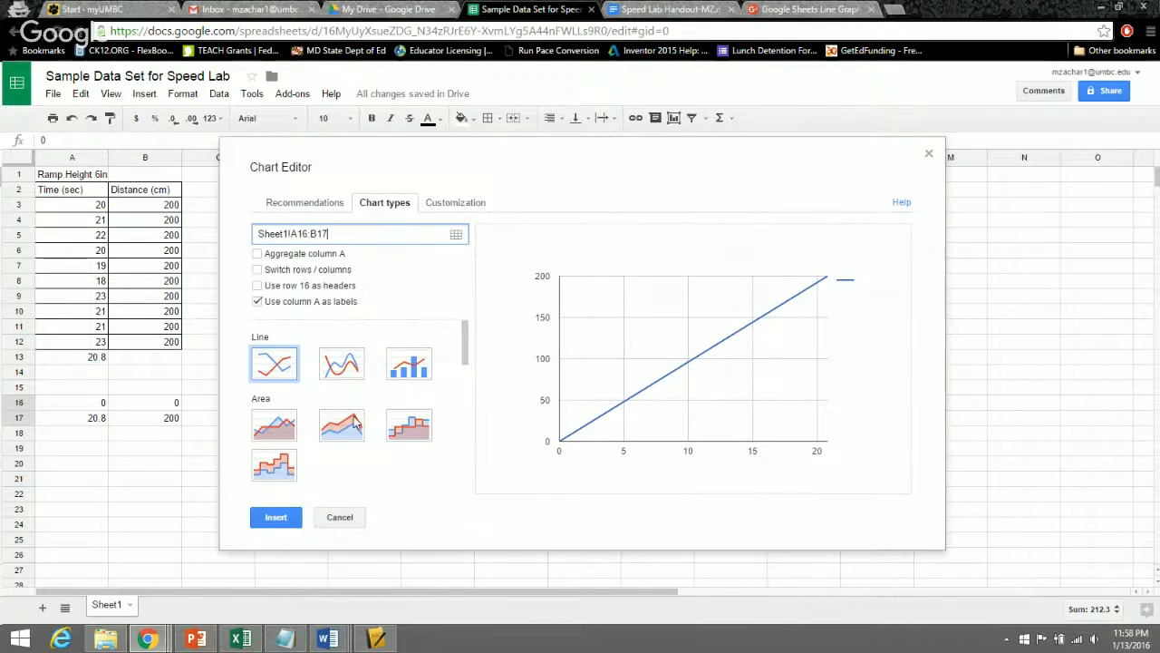
click(339, 366)
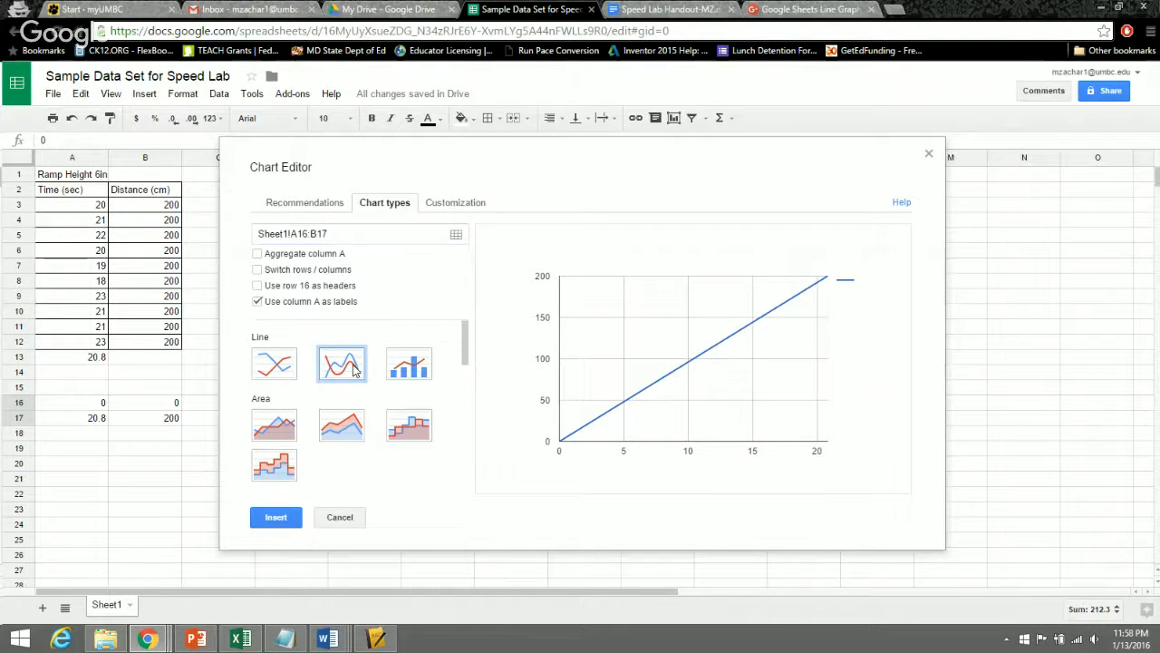
click(343, 235)
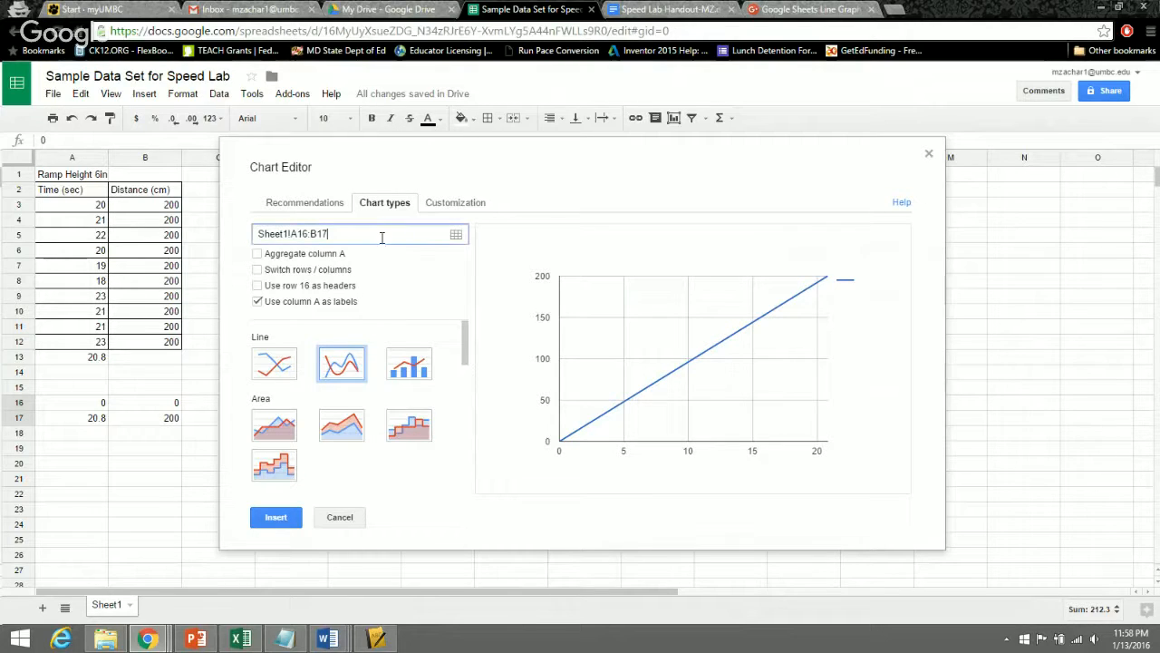
Add D16:E17 and G16:H17 as further data ranges of the chart alongside A16:B17
click(455, 236)
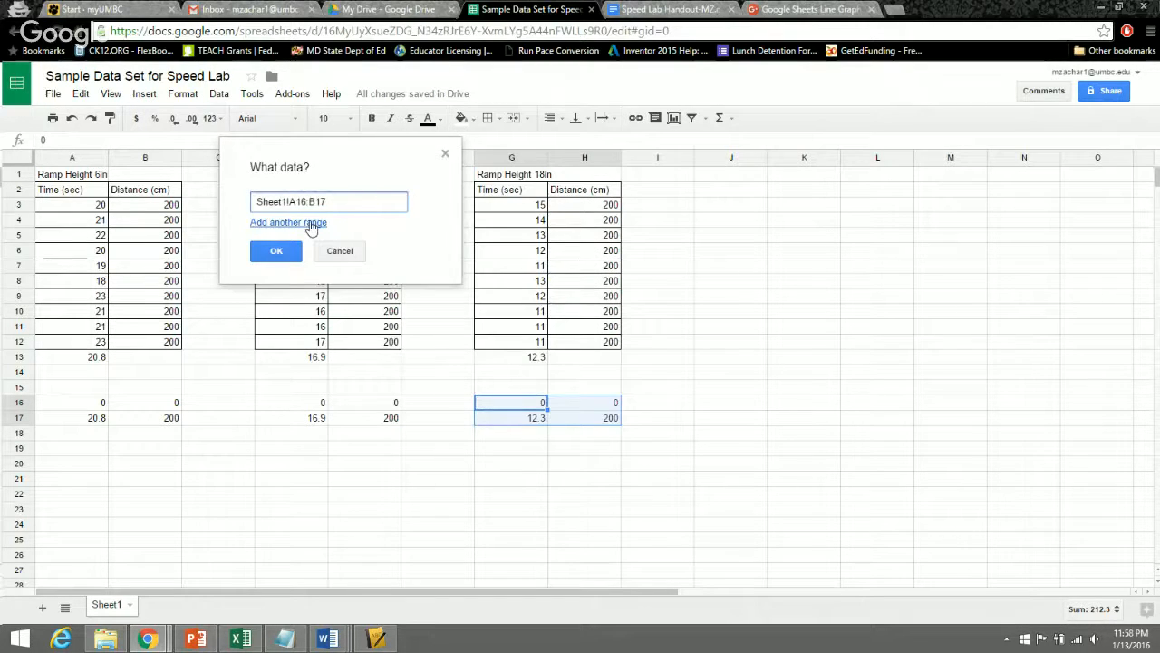
click(283, 224)
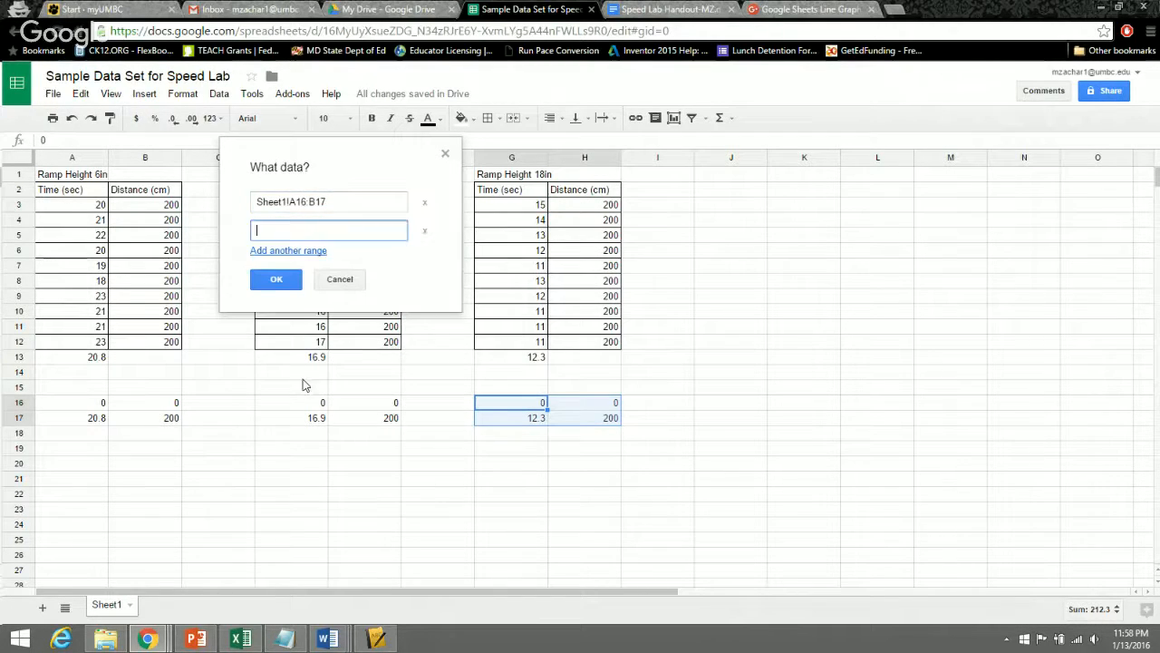
drag(307, 403, 338, 412)
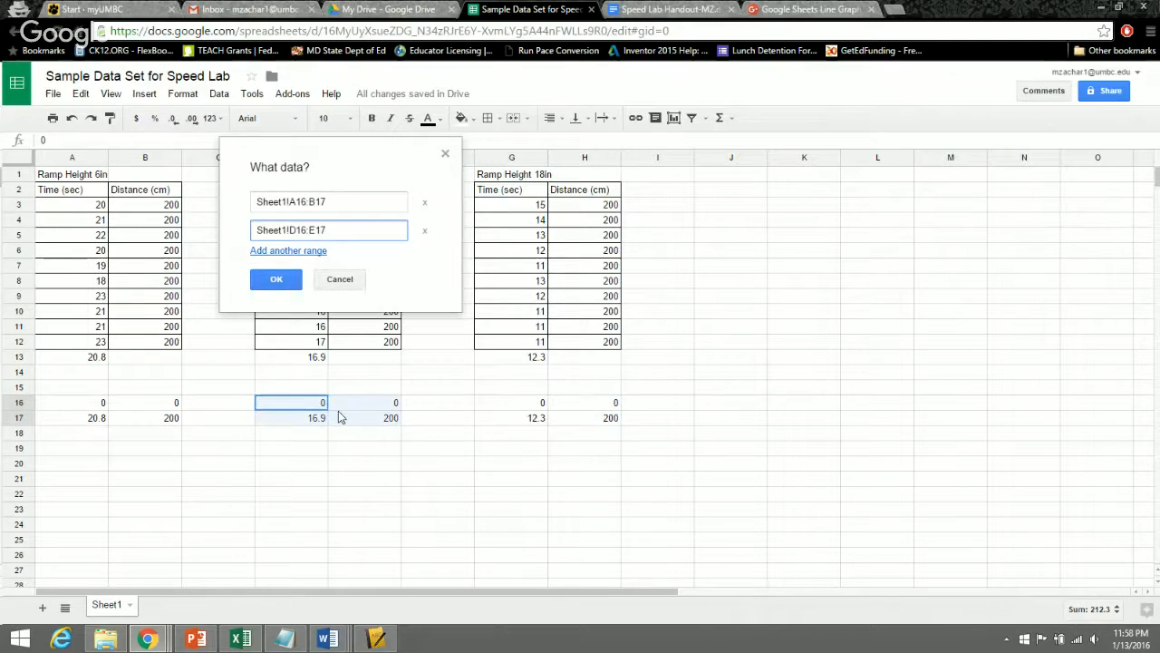
click(284, 251)
drag(521, 403, 568, 422)
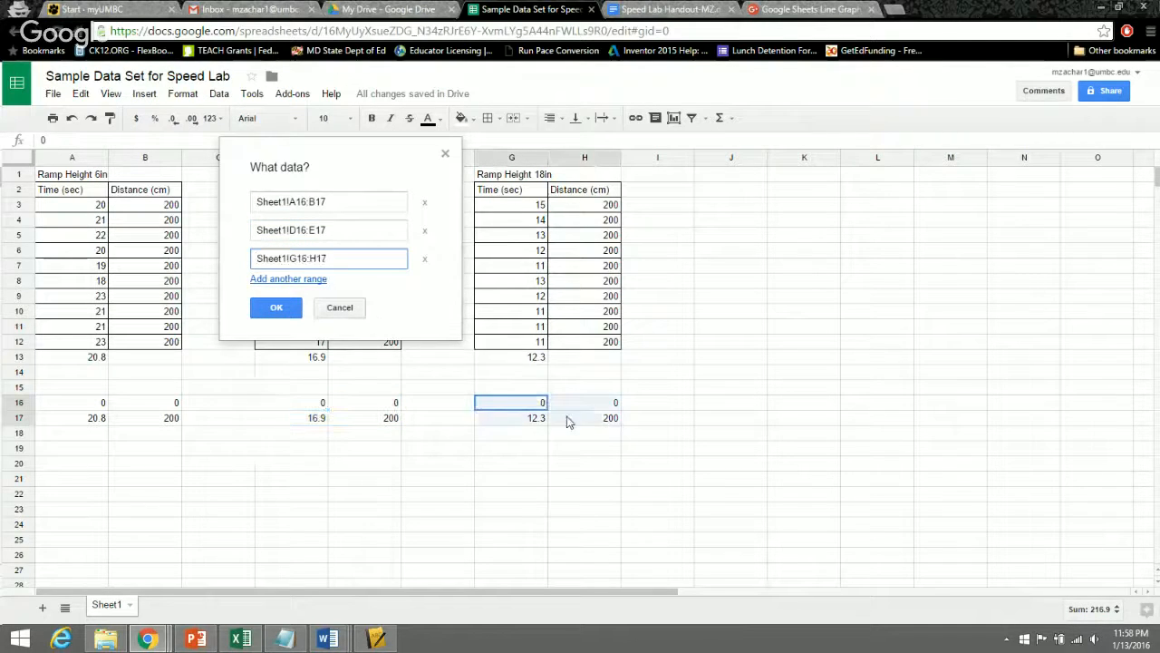
click(276, 308)
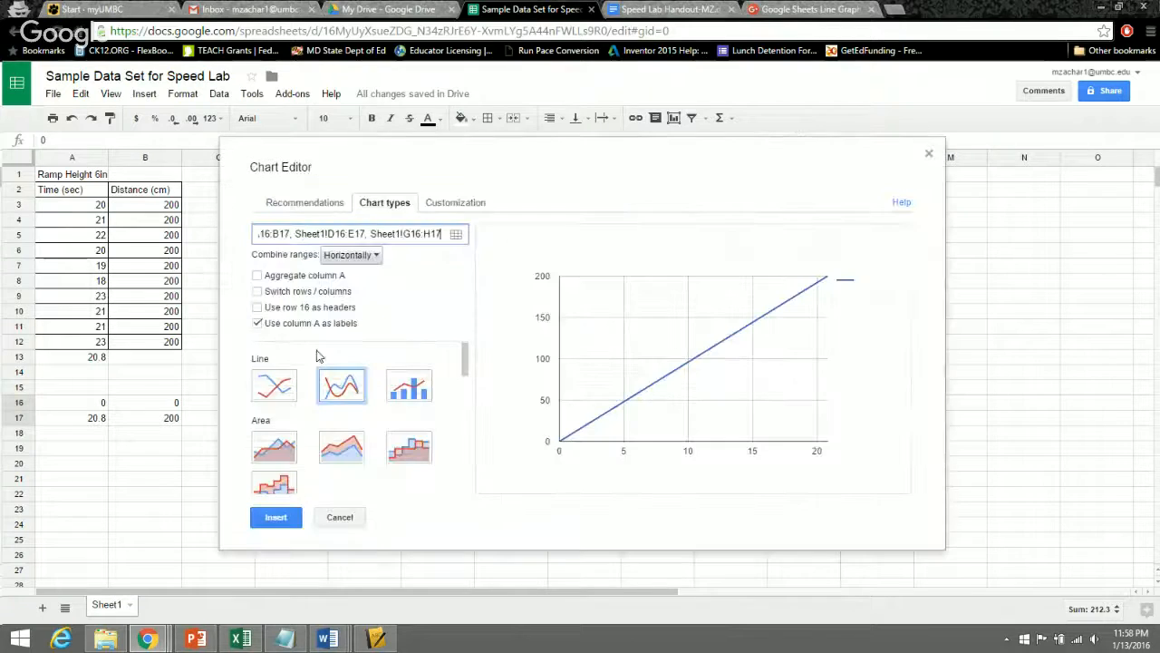
click(345, 388)
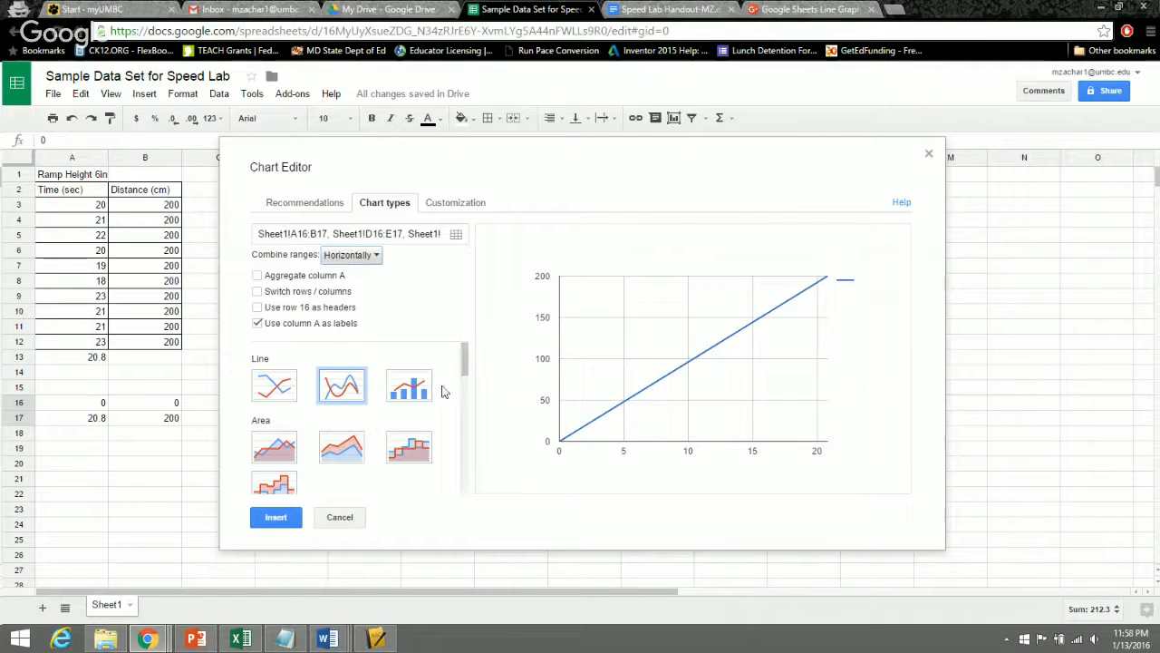
Combine the chart's data ranges vertically and choose the straight line chart type
click(373, 256)
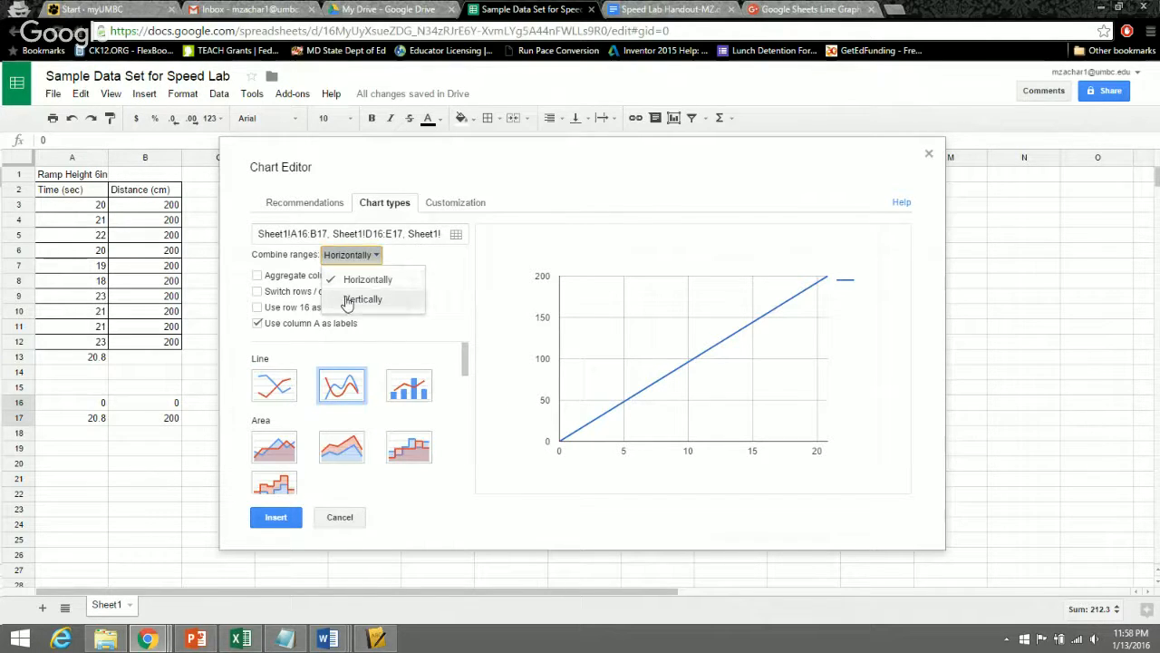
click(350, 300)
click(348, 258)
click(355, 300)
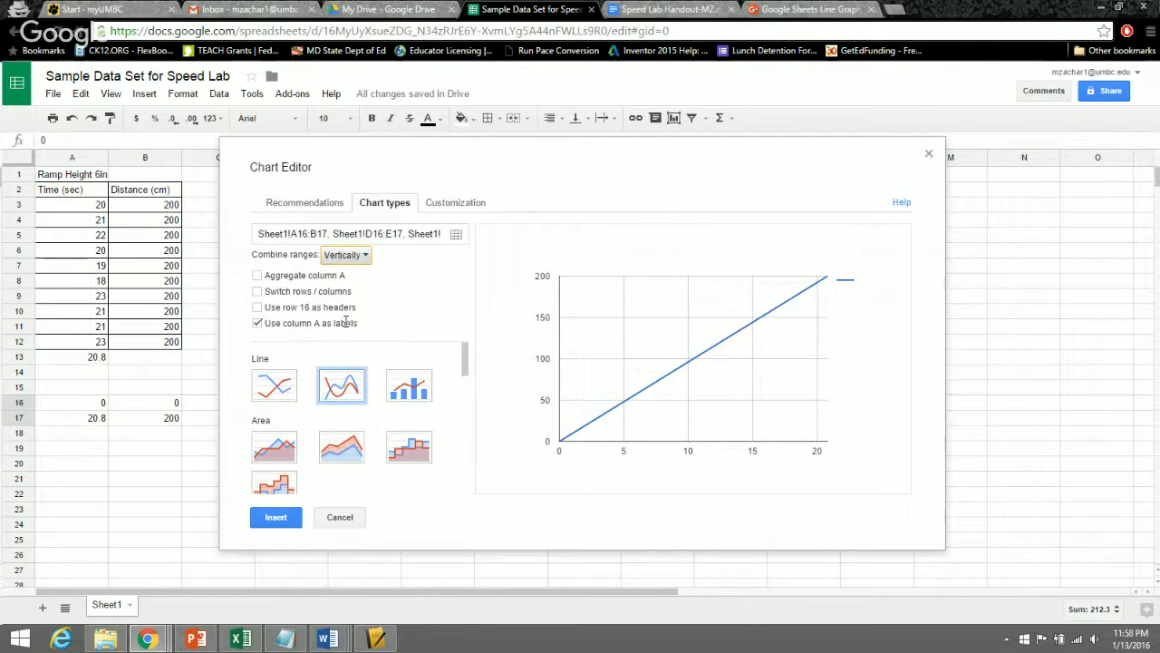
click(281, 390)
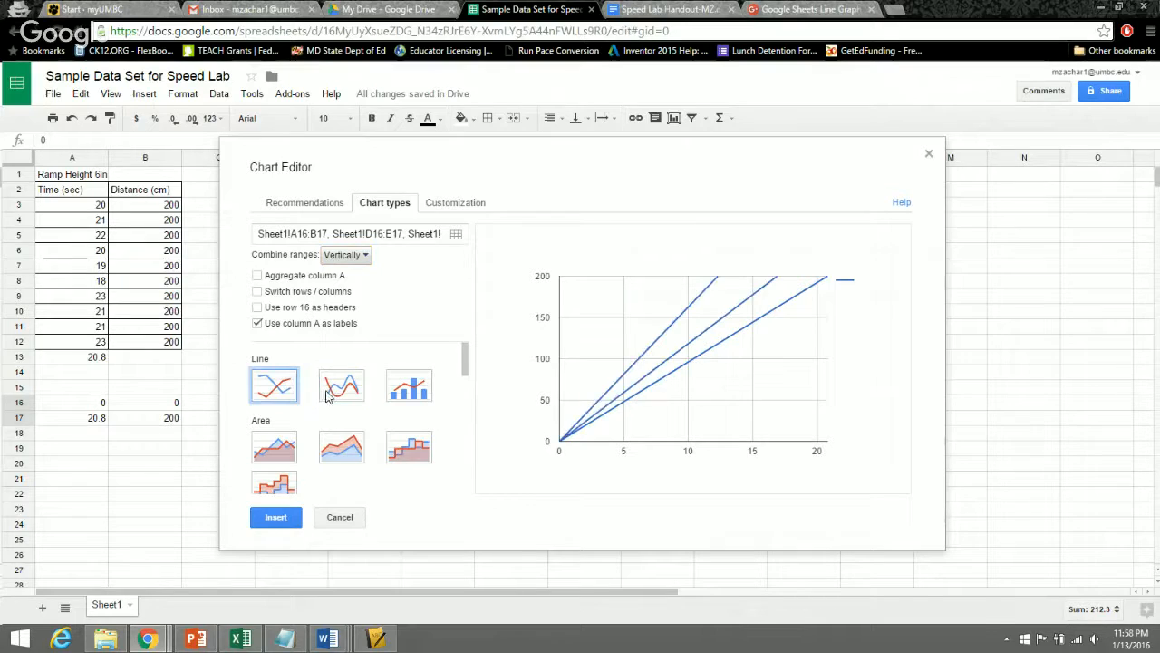
click(330, 396)
click(262, 392)
Title the chart "Speed of a Toy Car on Different Ramp Heights"
click(453, 208)
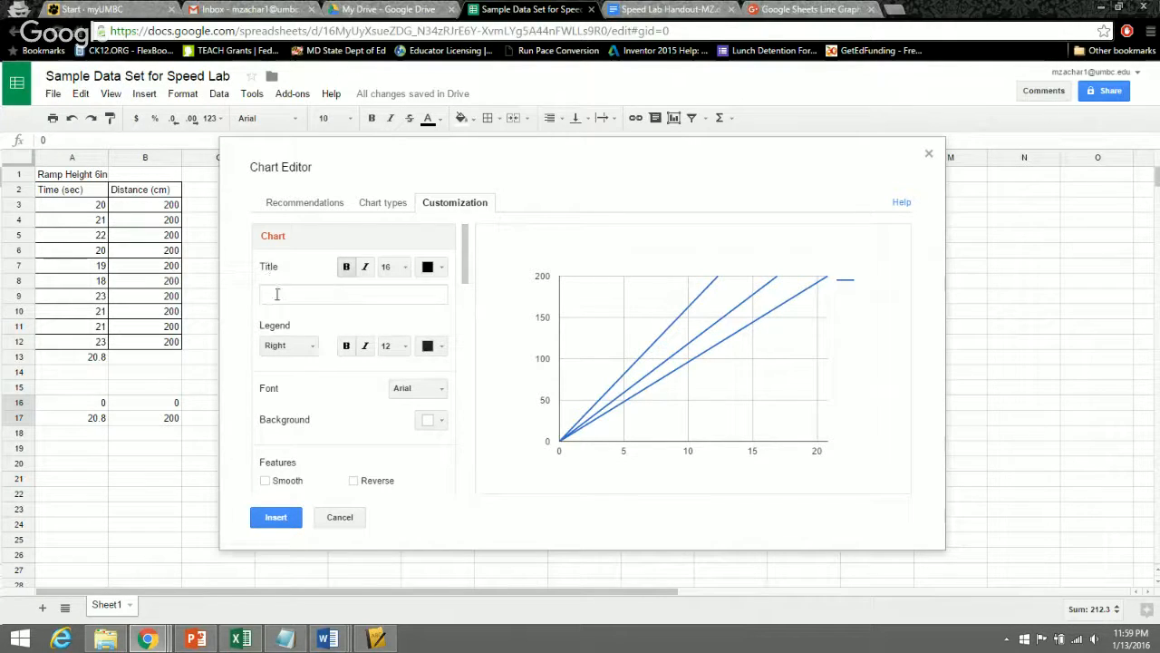
click(277, 294)
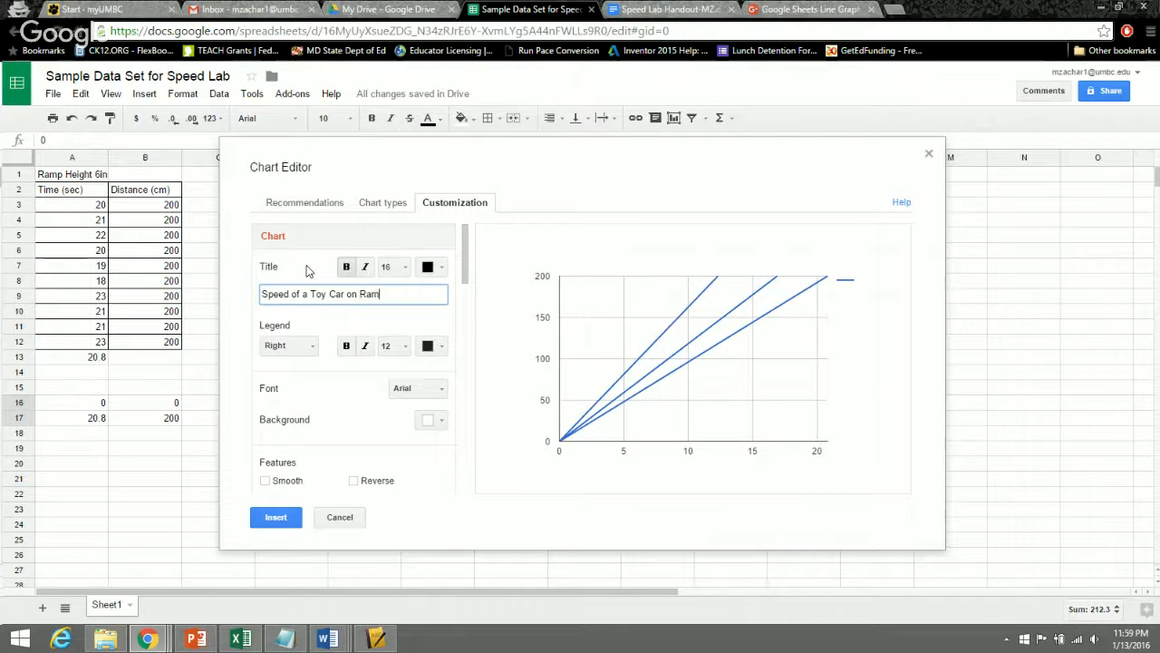
key(BackSpace)
key(BackSpace)
key(BackSpace)
key(BackSpace)
text(Different Ramp Heights)
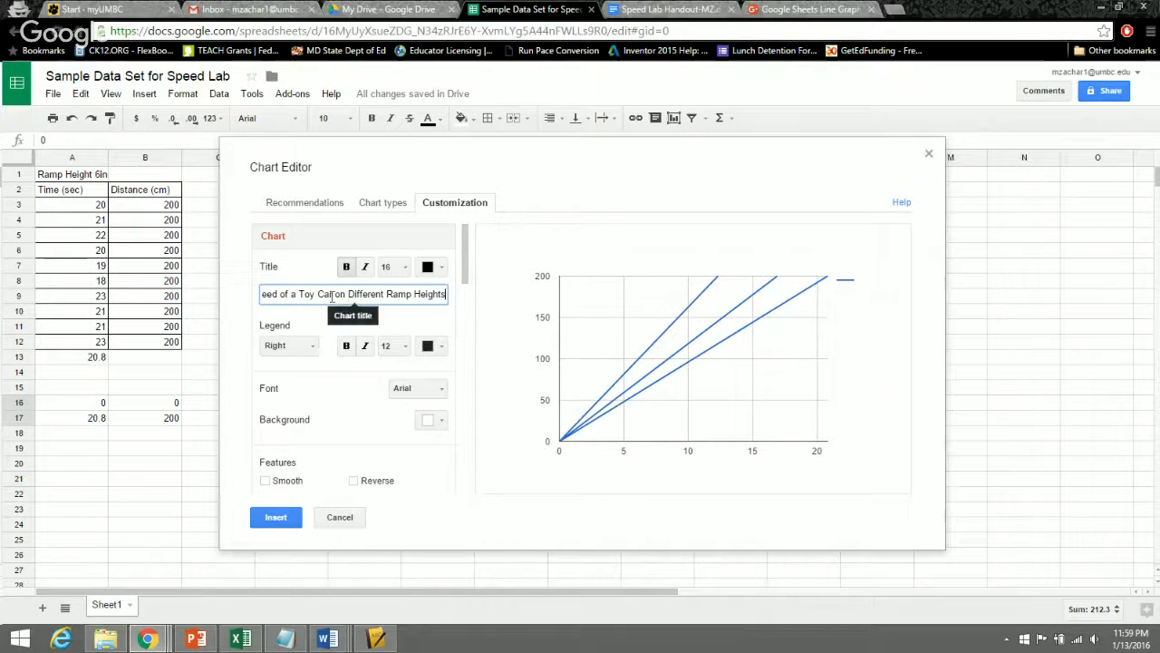
click(319, 294)
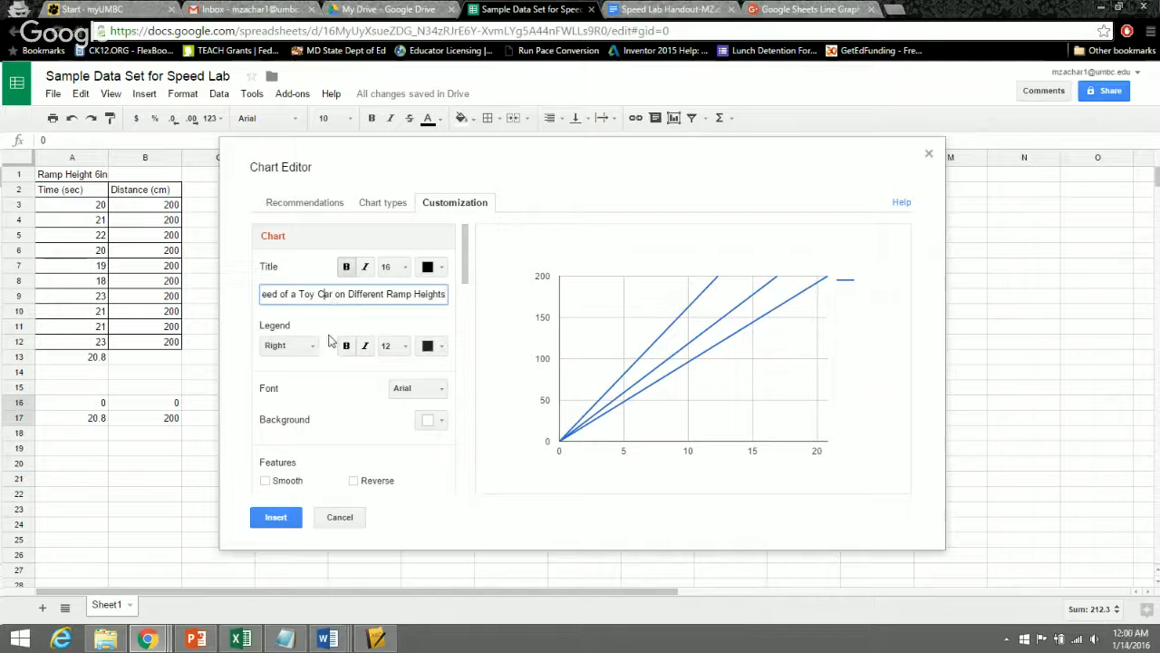
Set the horizontal axis title to "Time (sec)"
scroll(317, 358, down, 1)
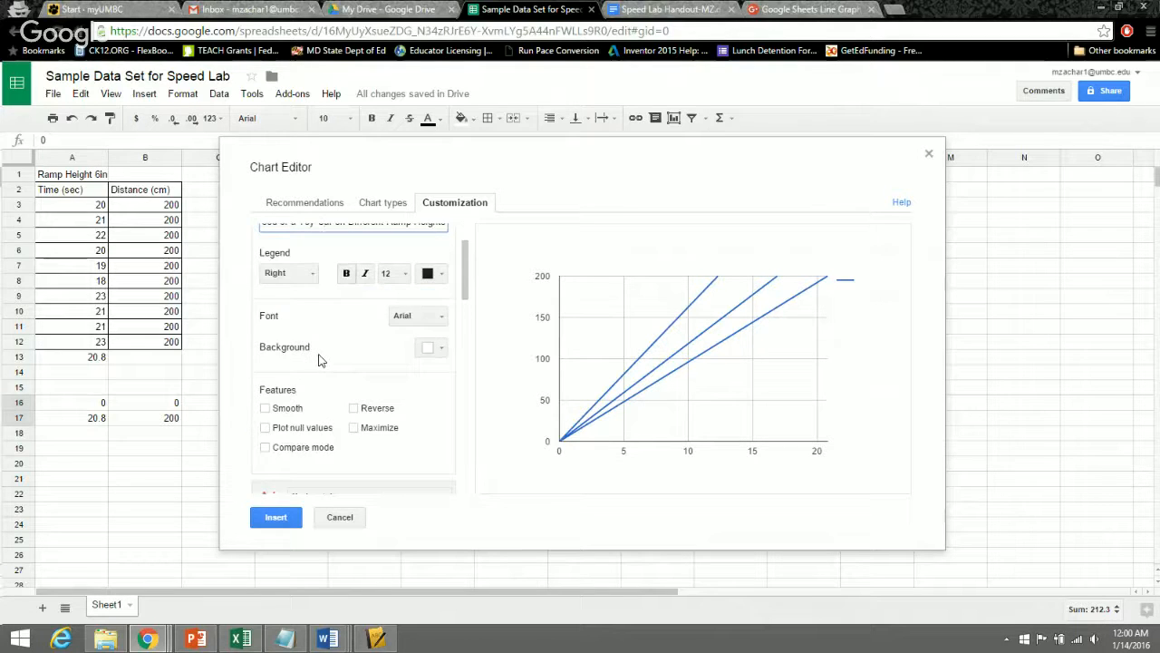
scroll(319, 360, down, 1)
scroll(322, 345, up, 2)
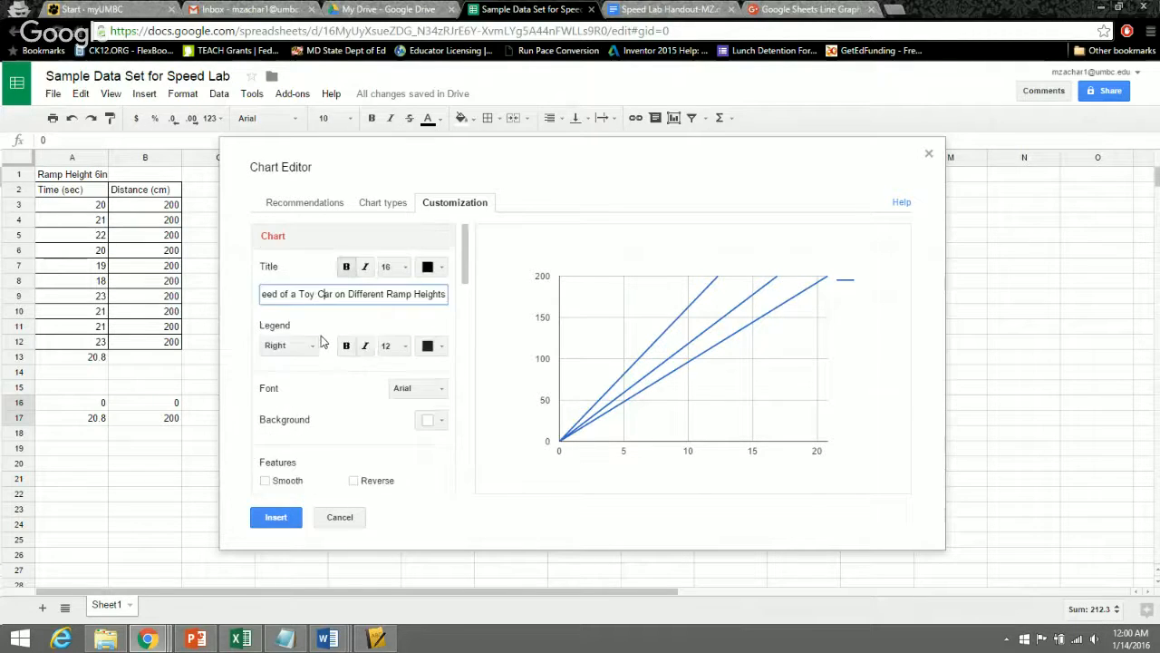
scroll(322, 340, down, 2)
scroll(320, 335, up, 1)
scroll(320, 338, down, 2)
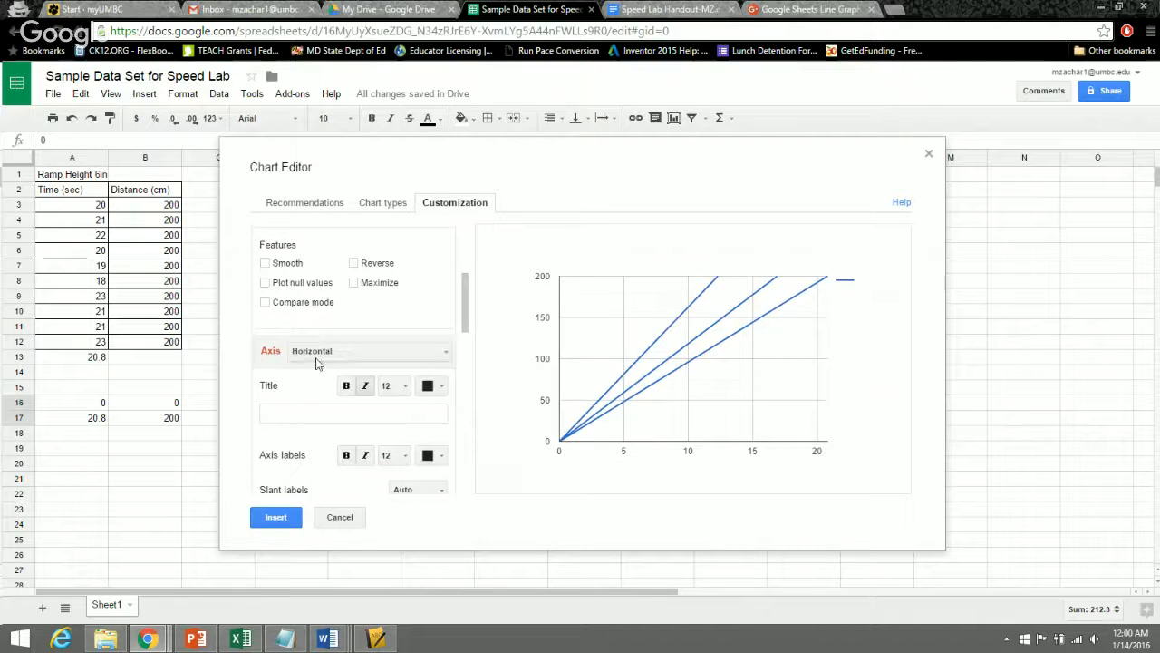
click(318, 363)
click(270, 350)
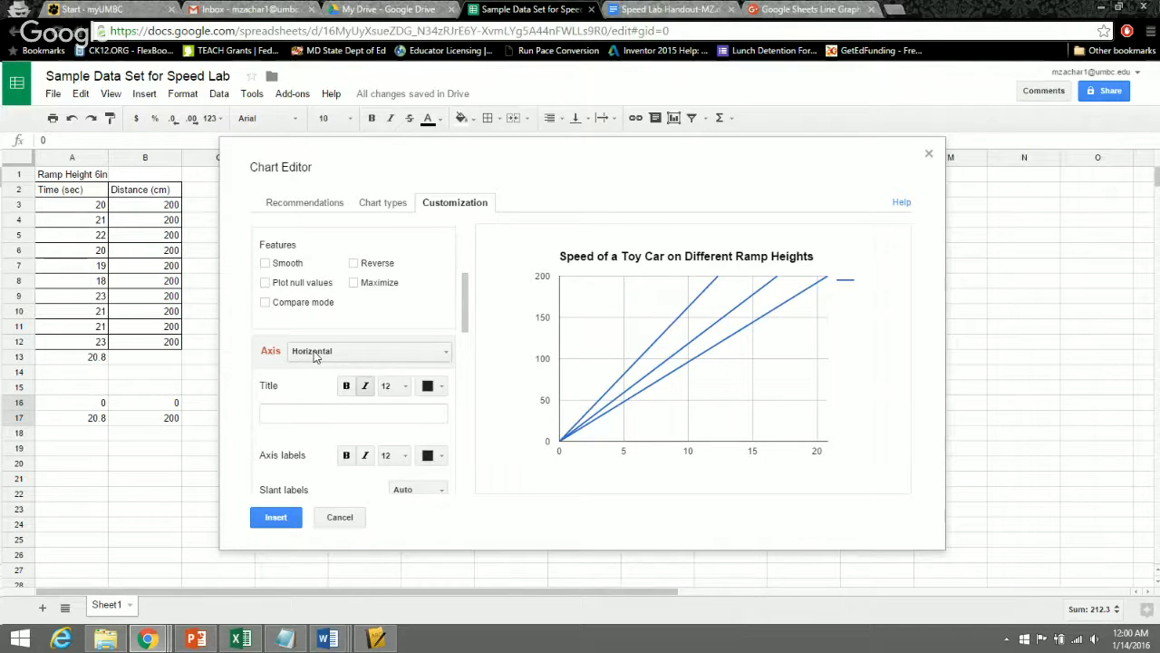
click(315, 356)
click(315, 374)
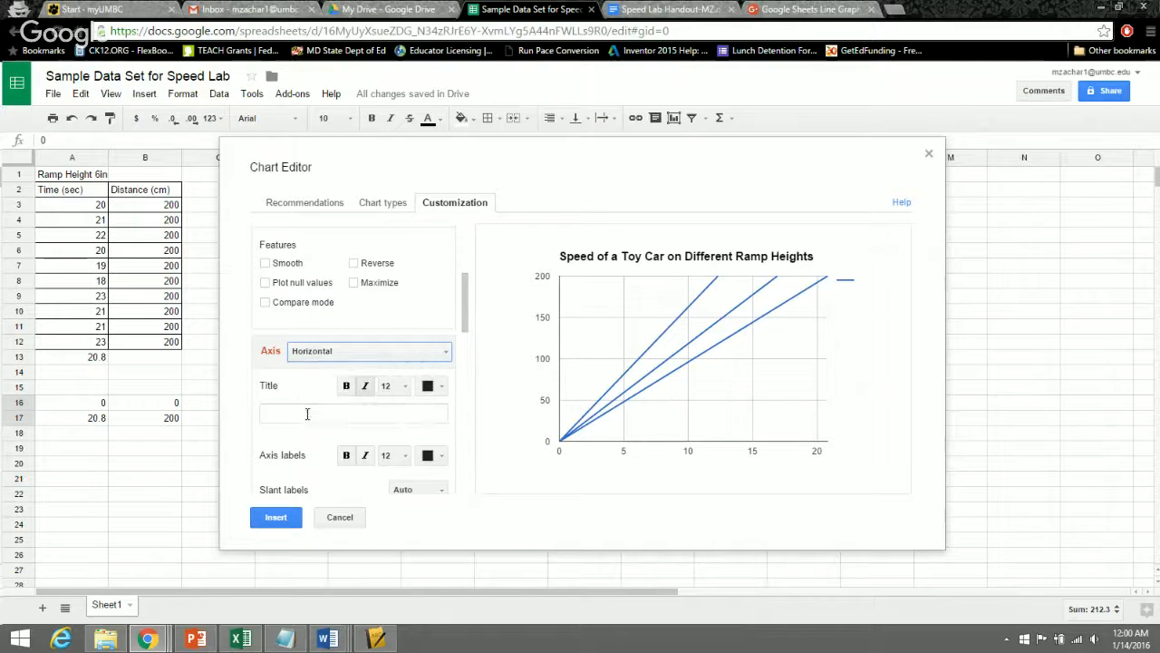
click(307, 414)
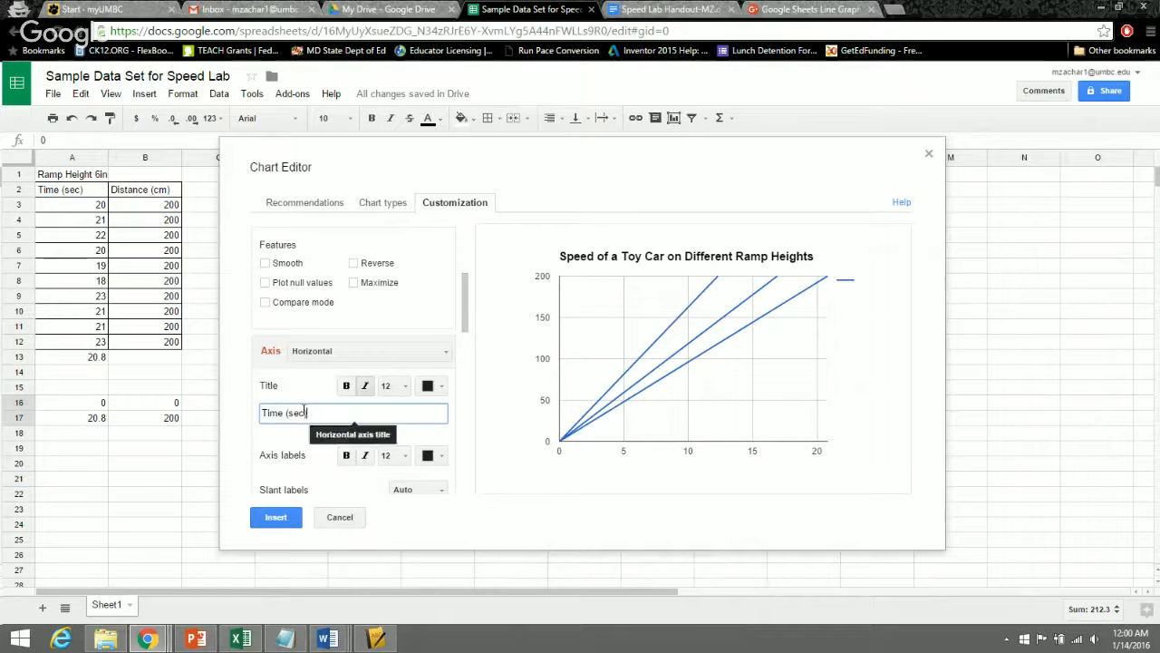
Set the left vertical axis title to "Distance (cm)"
click(326, 352)
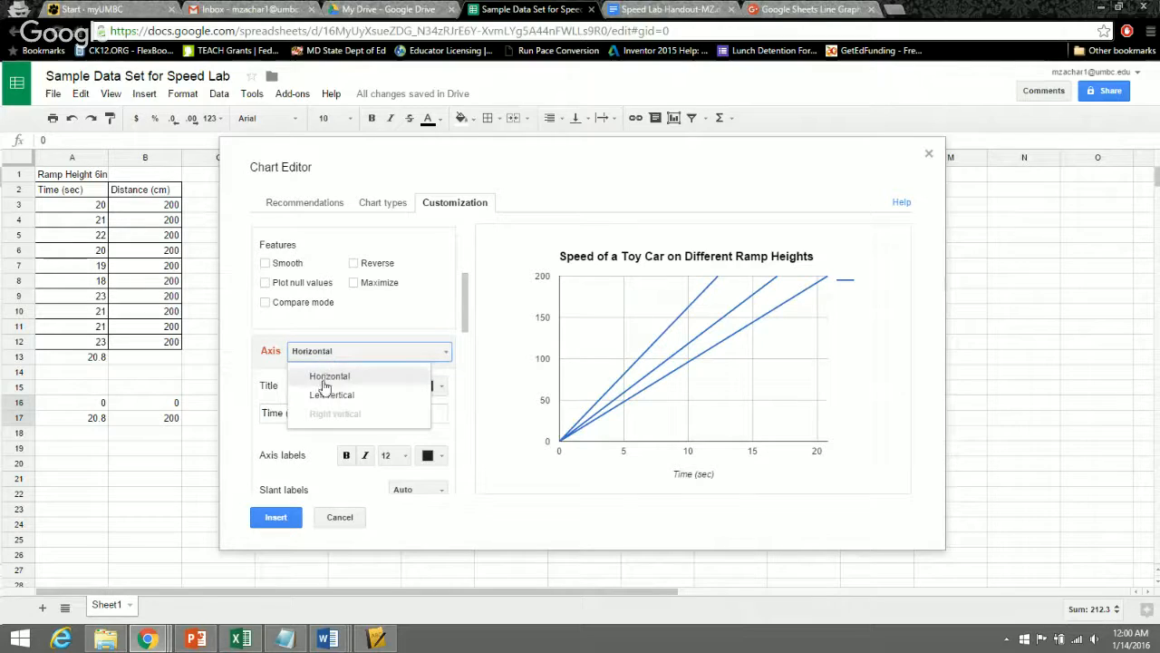
click(323, 397)
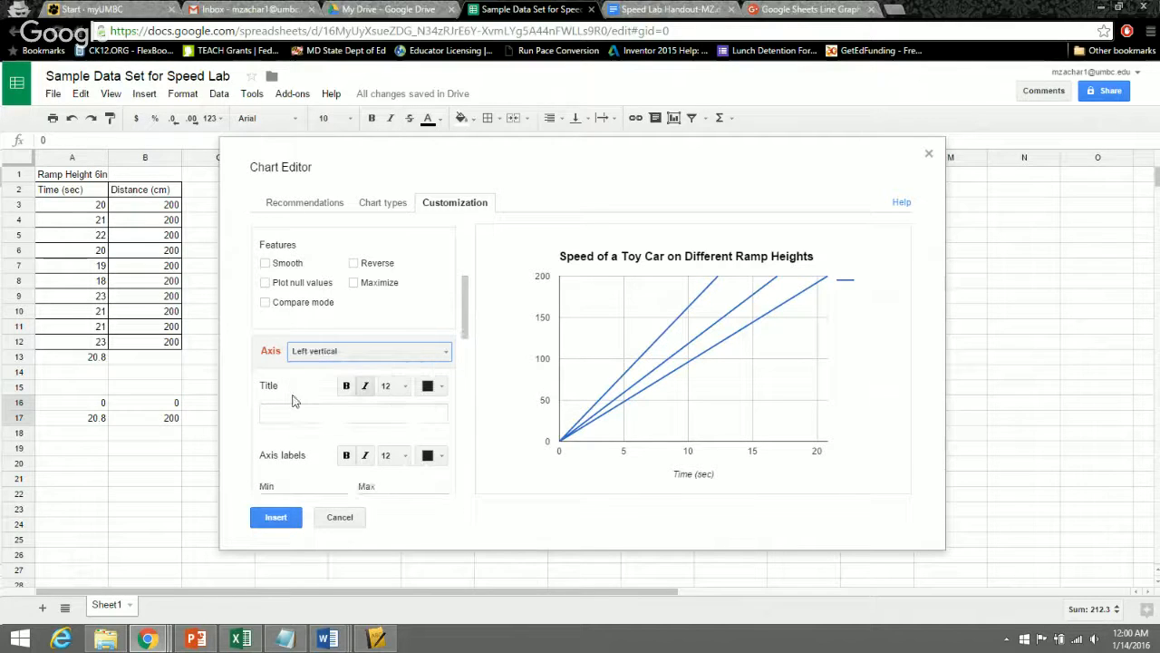
click(293, 415)
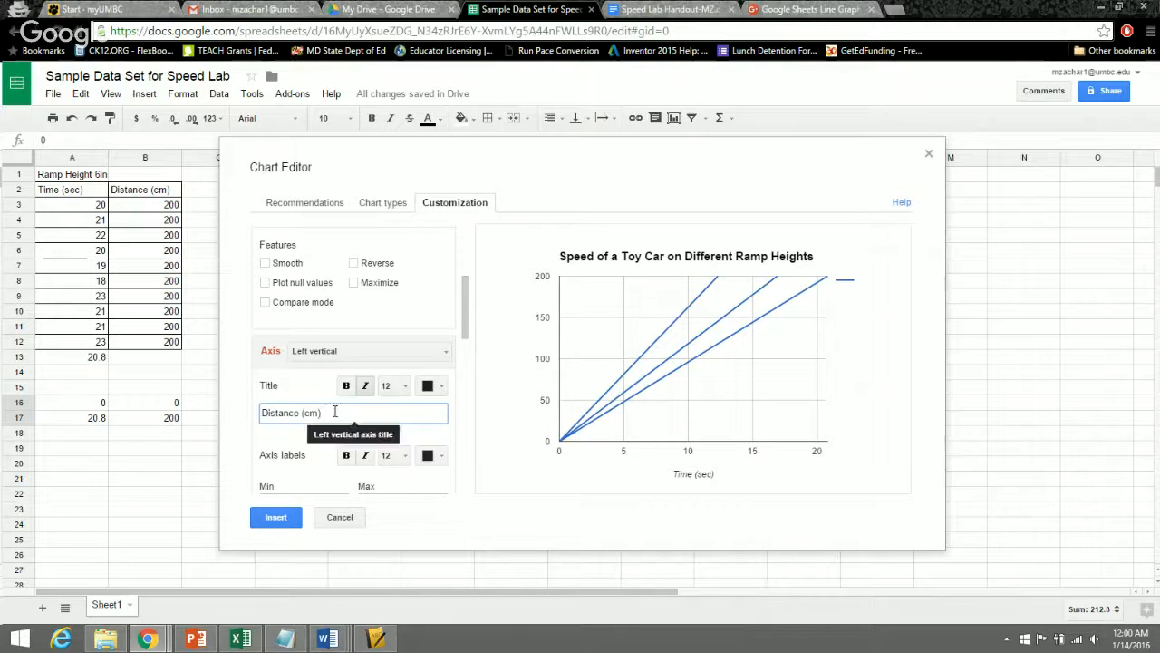
click(308, 388)
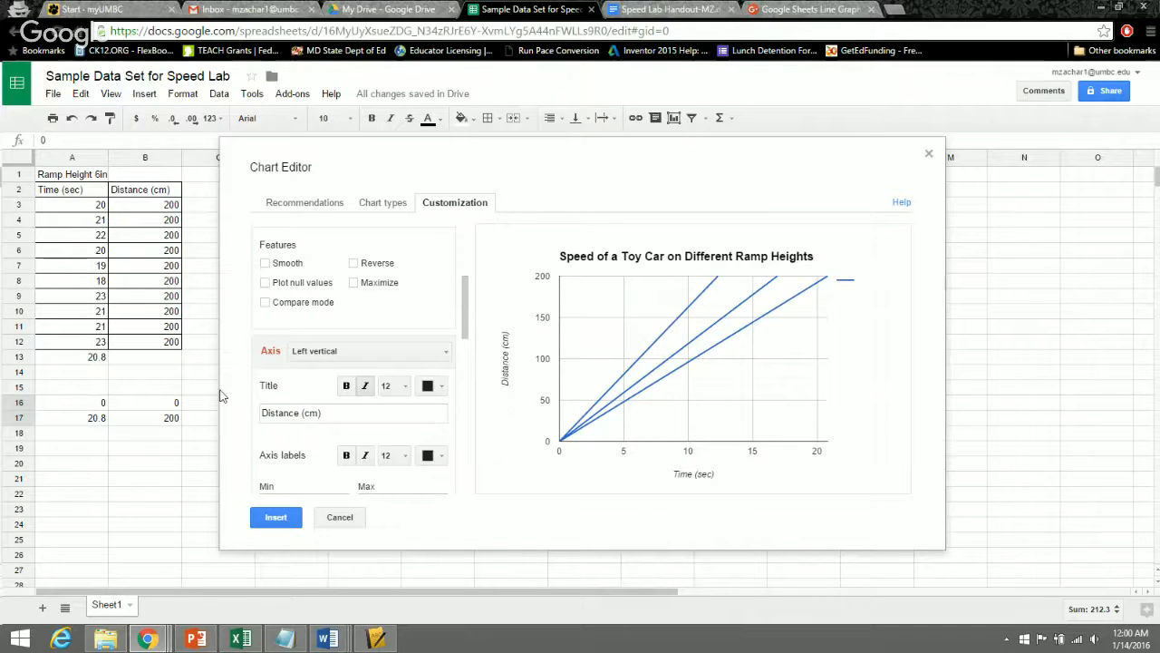
Insert the customized line chart into the sheet, keeping the remaining axis and series options at their defaults
scroll(301, 388, down, 3)
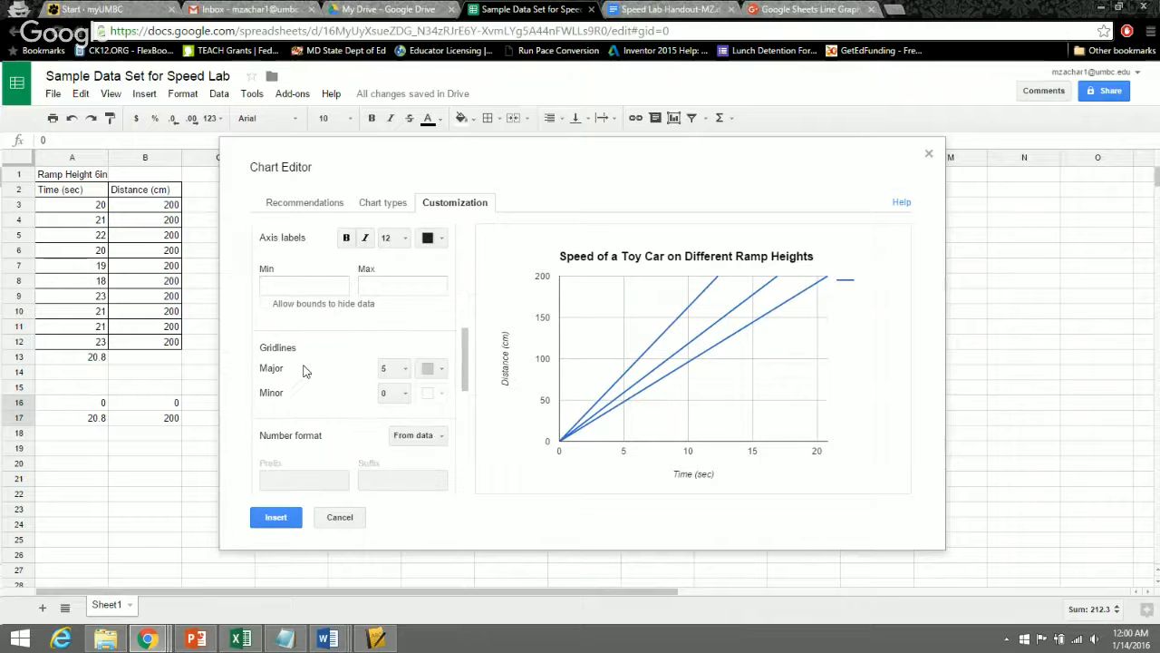
scroll(303, 371, down, 3)
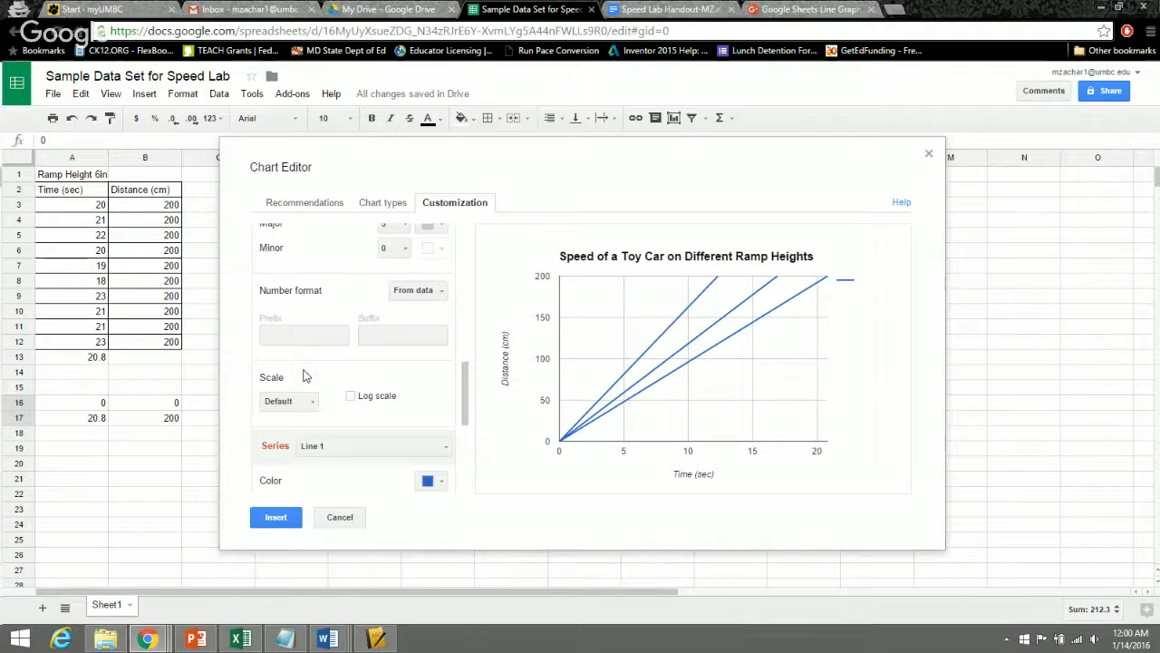
scroll(305, 377, down, 3)
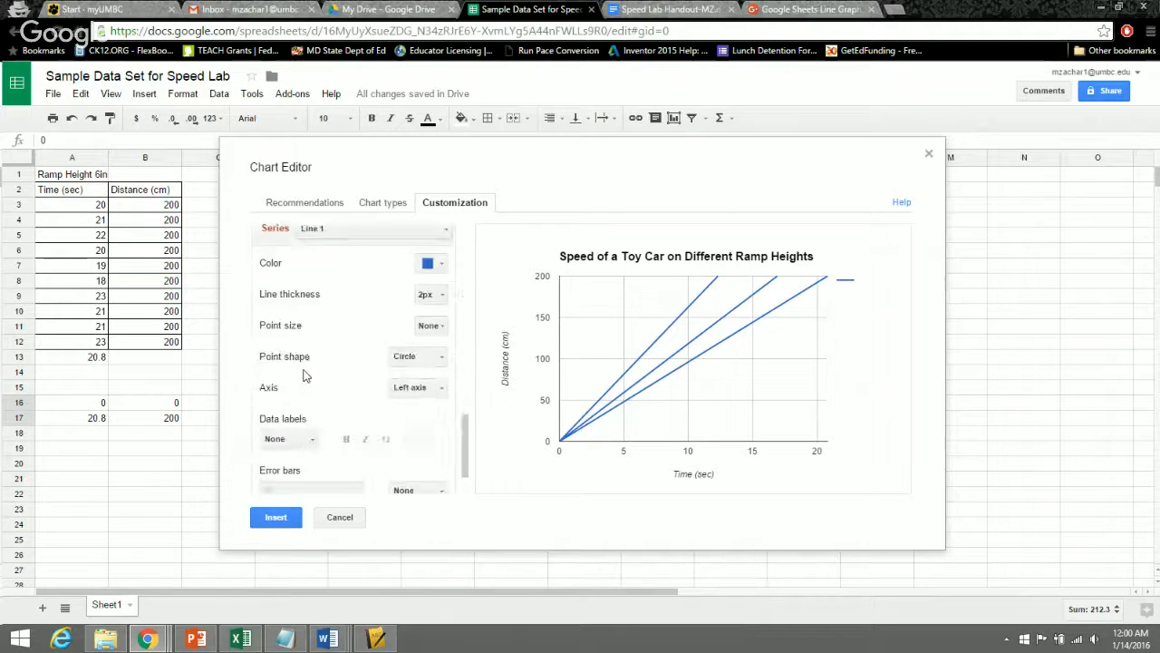
scroll(305, 367, up, 1)
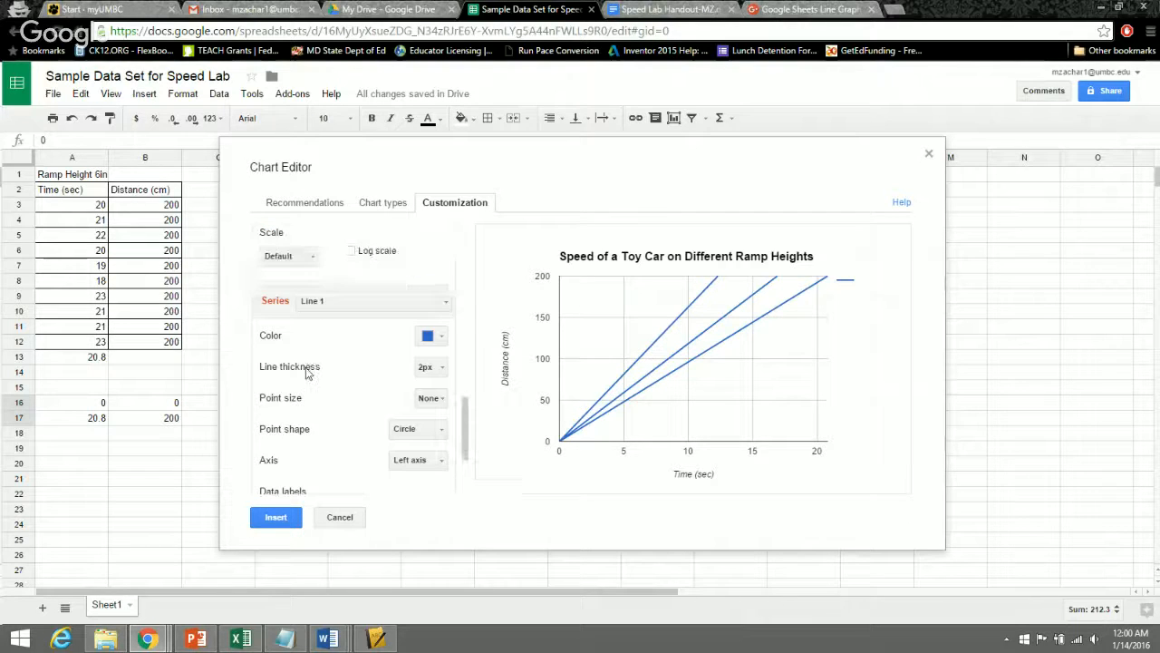
scroll(305, 366, down, 2)
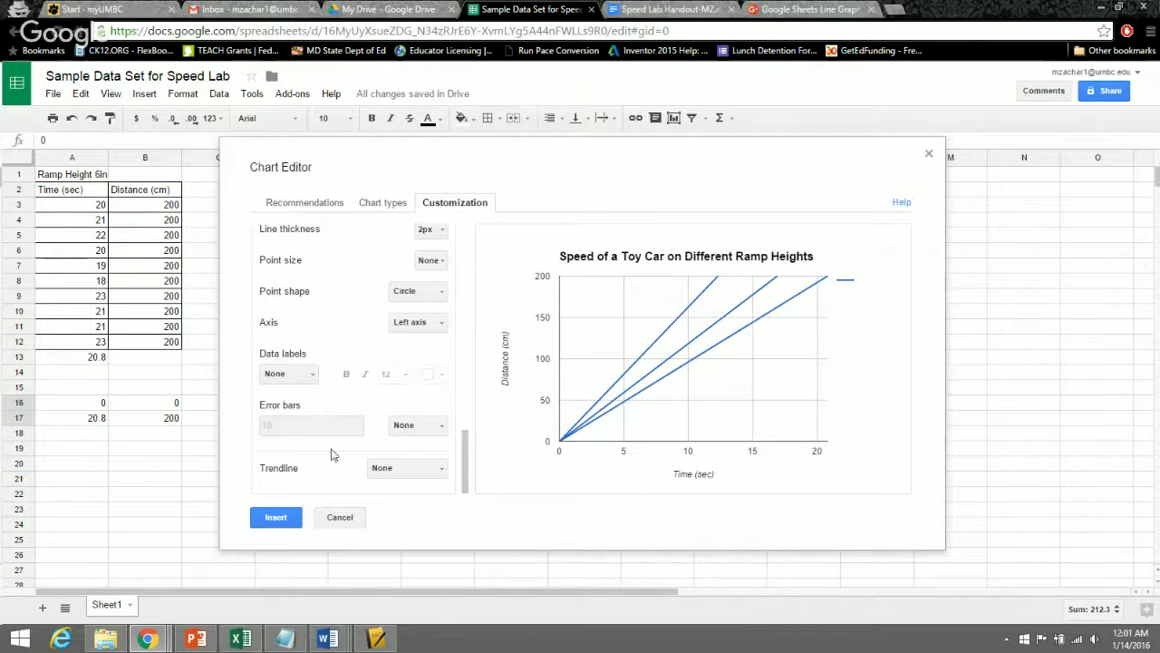
click(283, 514)
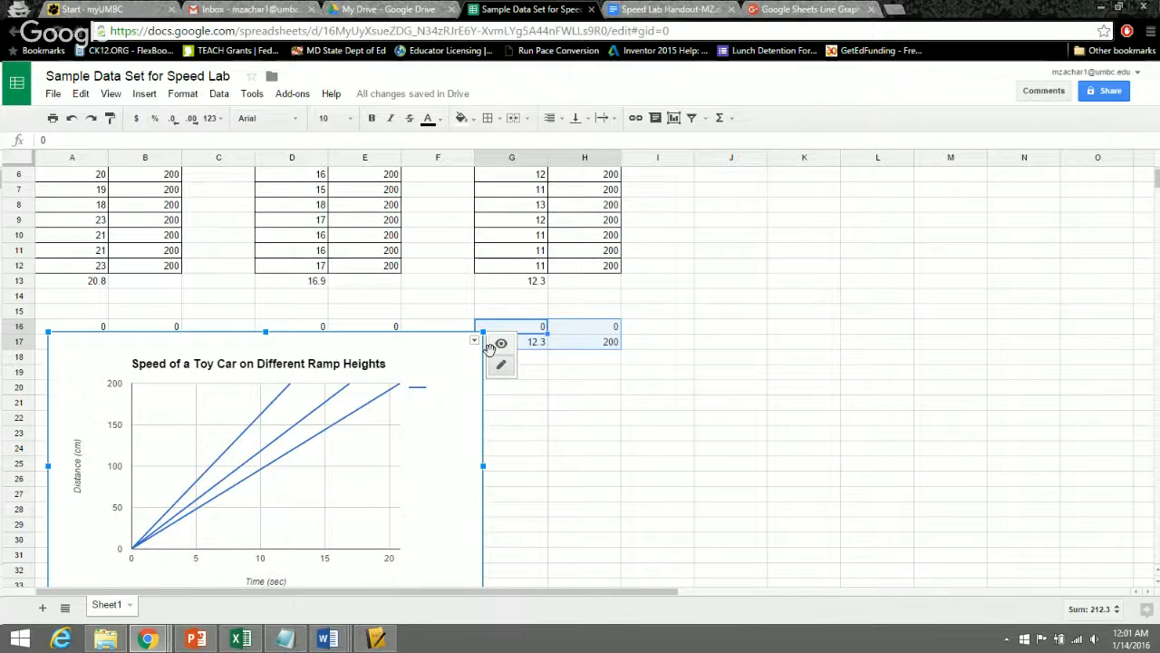
Clear the legend from the inserted toy car speed chart
scroll(472, 335, down, 2)
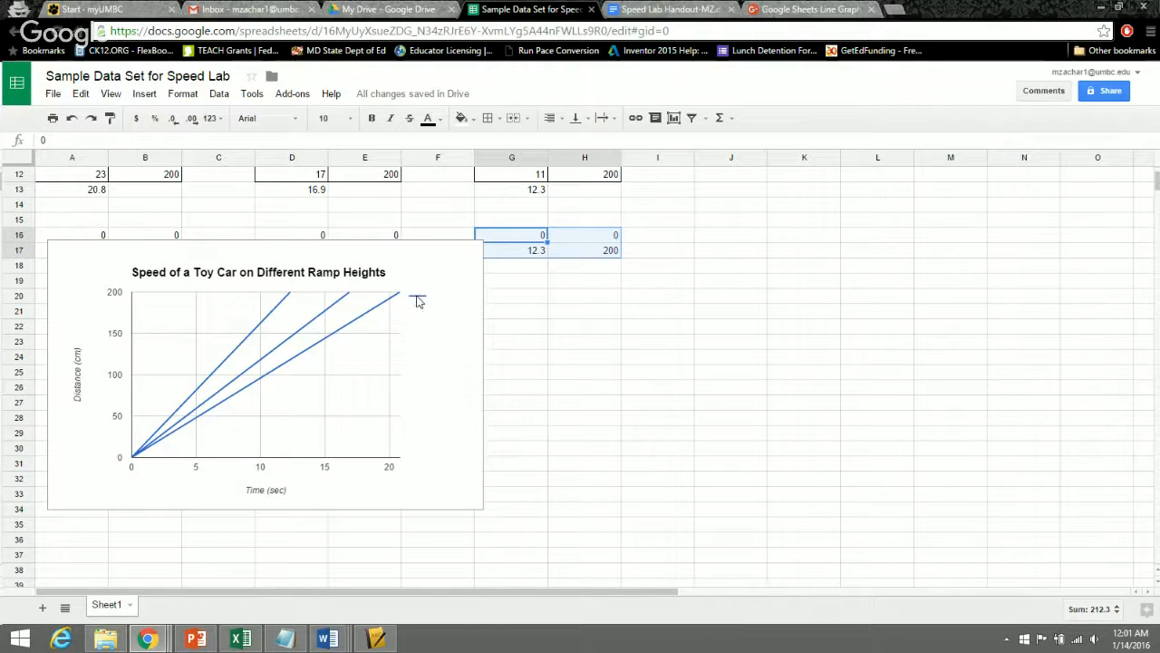
click(417, 299)
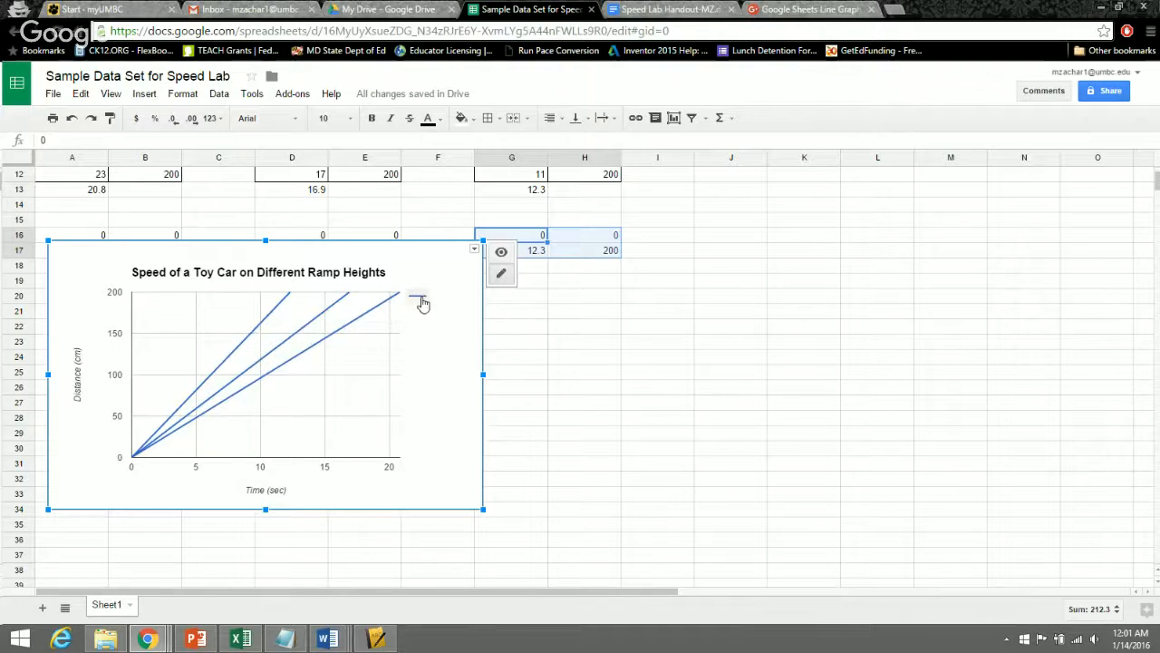
click(420, 302)
right_click(420, 302)
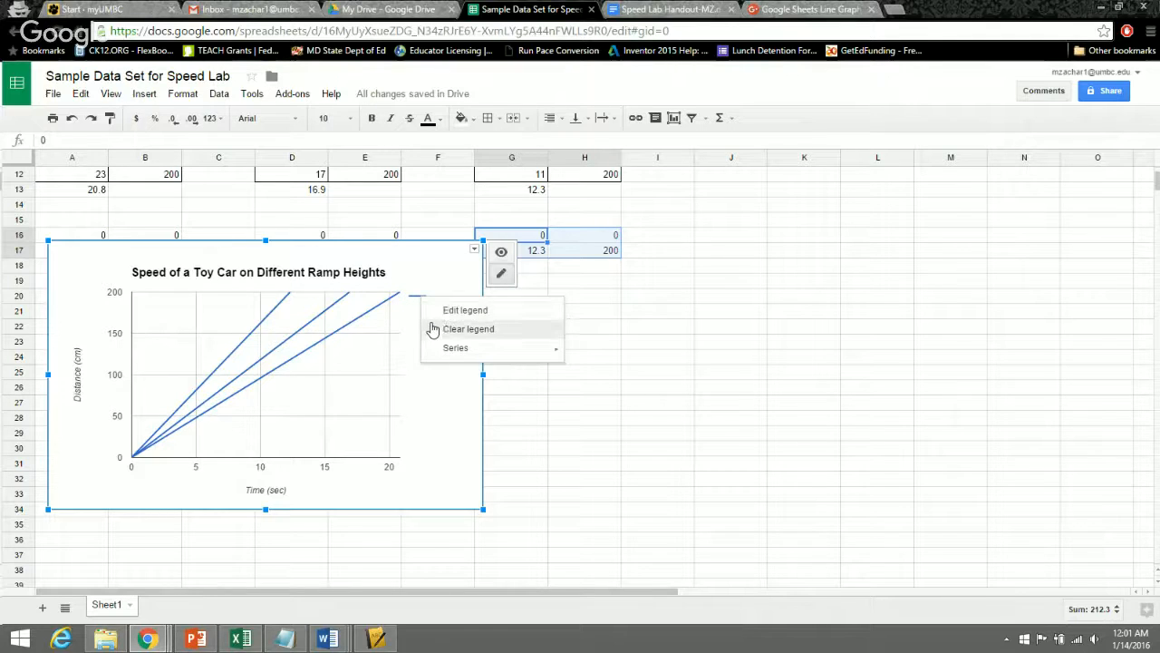
click(415, 302)
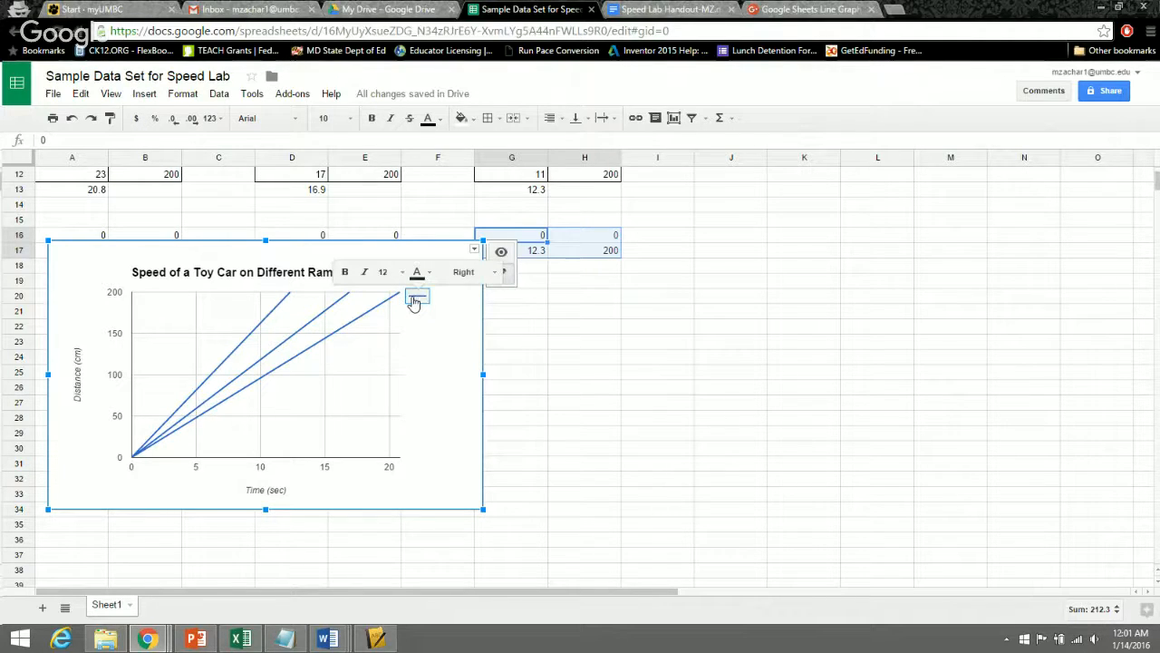
right_click(414, 301)
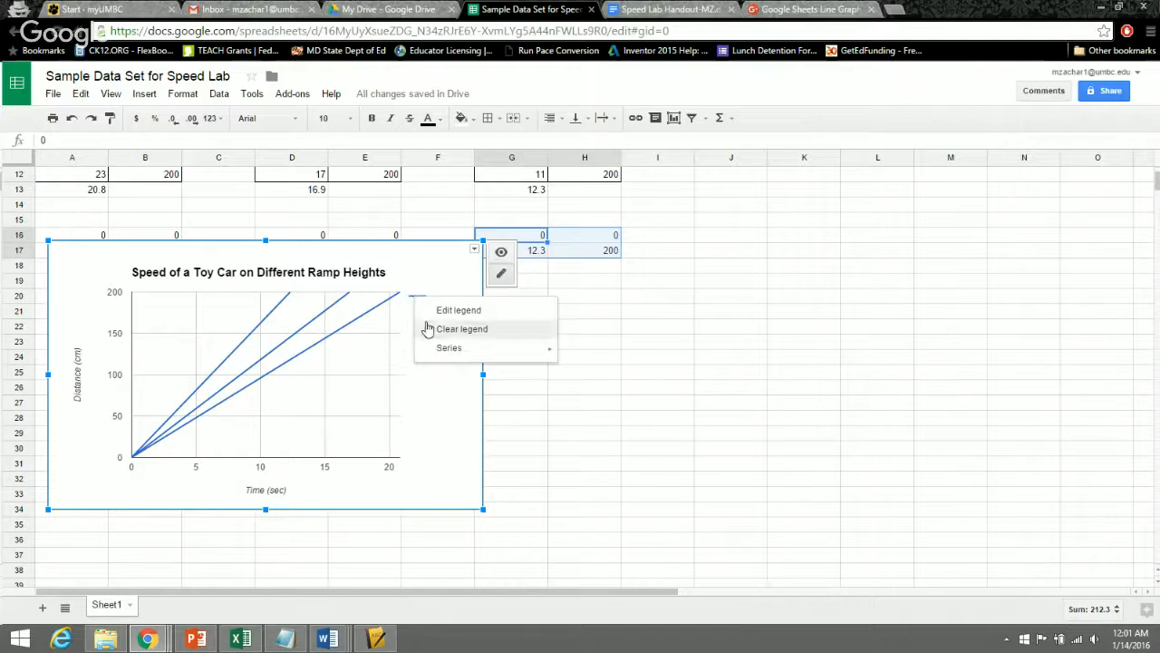
click(428, 329)
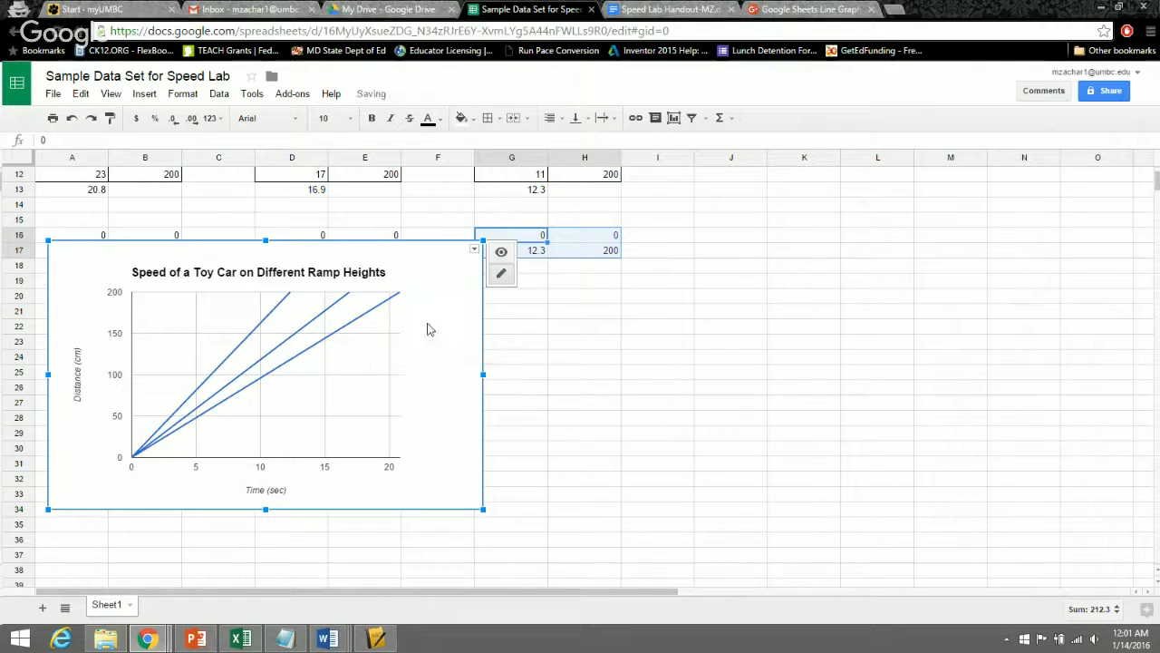
Select the whole chart, enlarge it slightly and copy it to the clipboard
click(396, 366)
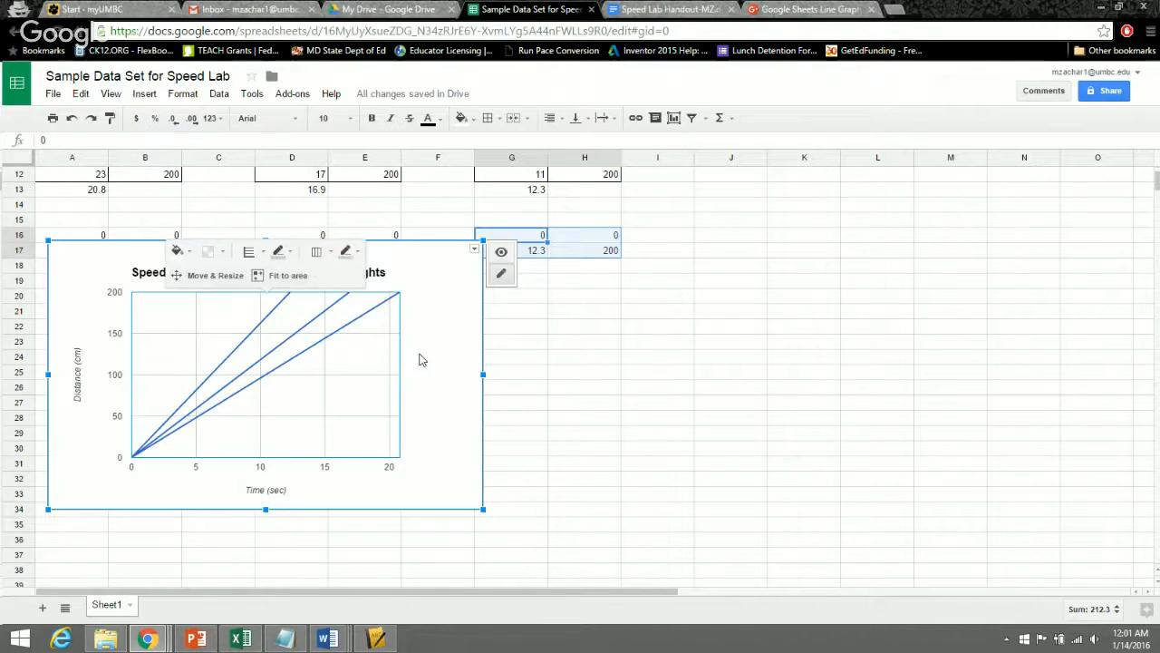
click(419, 358)
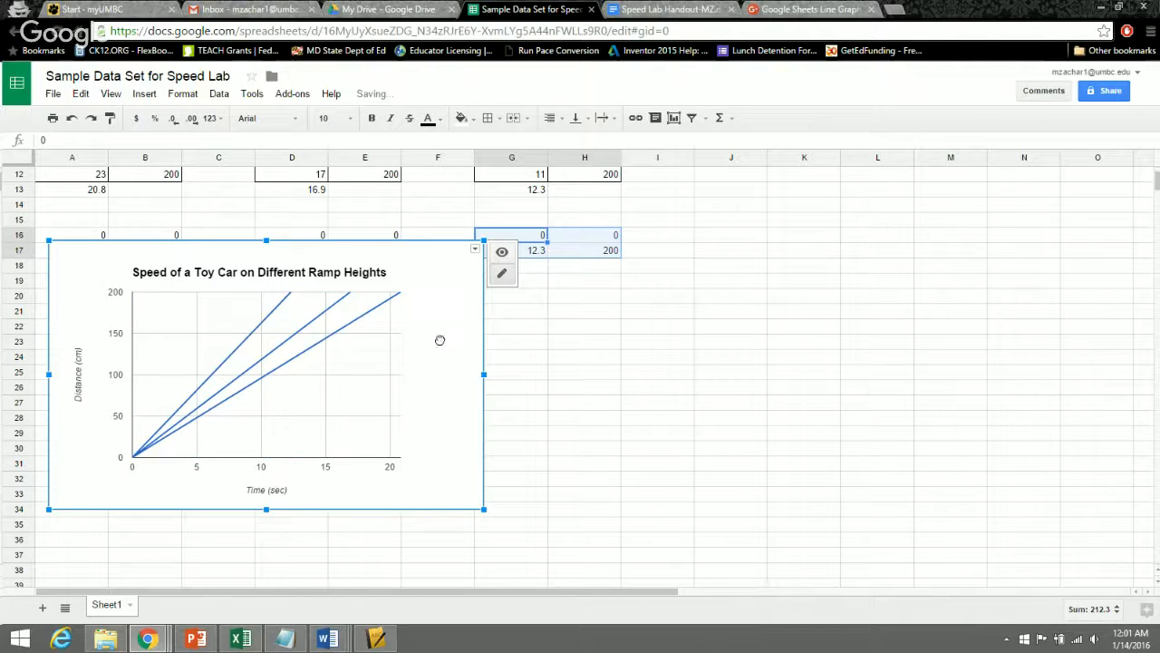
click(441, 338)
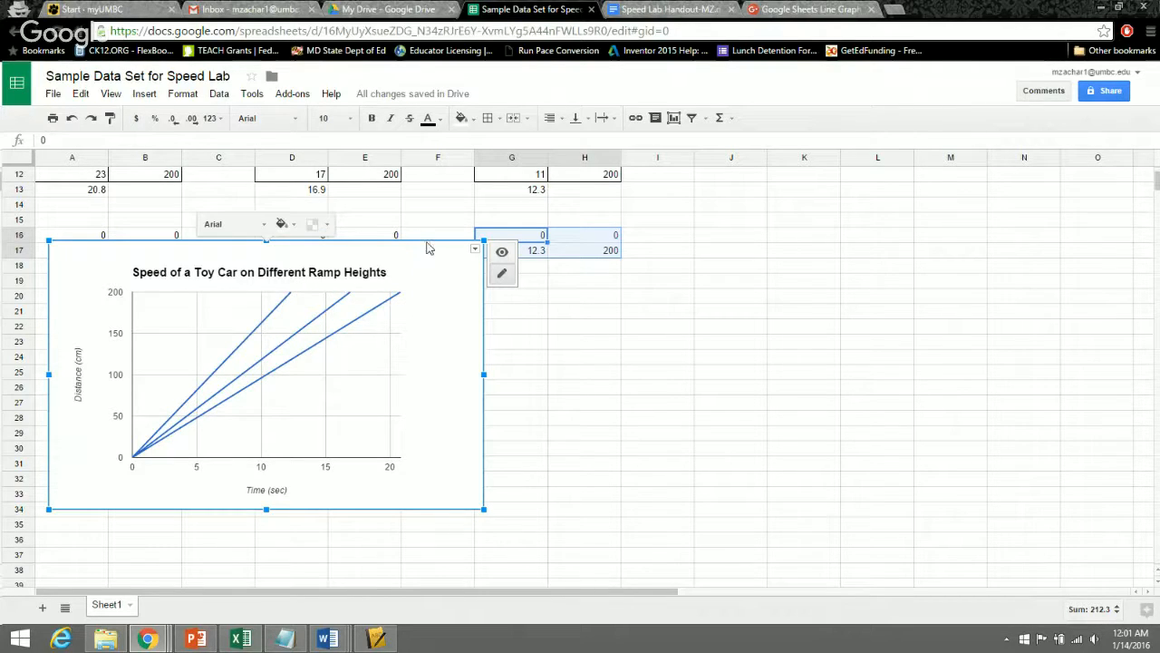
drag(478, 242, 476, 245)
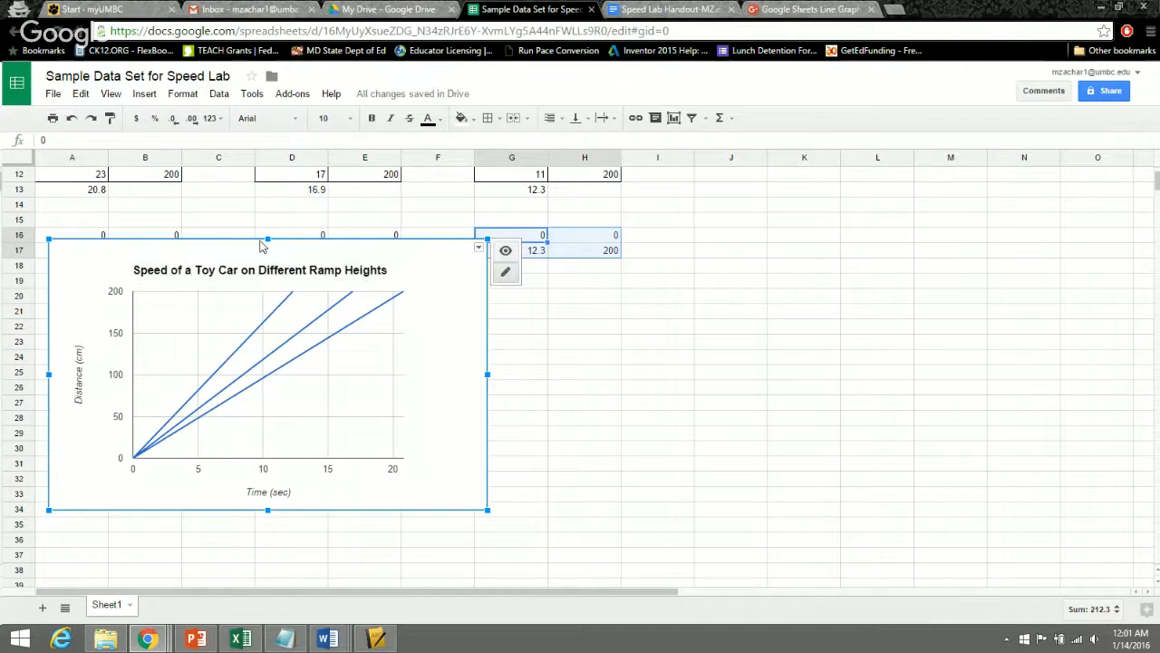
click(80, 93)
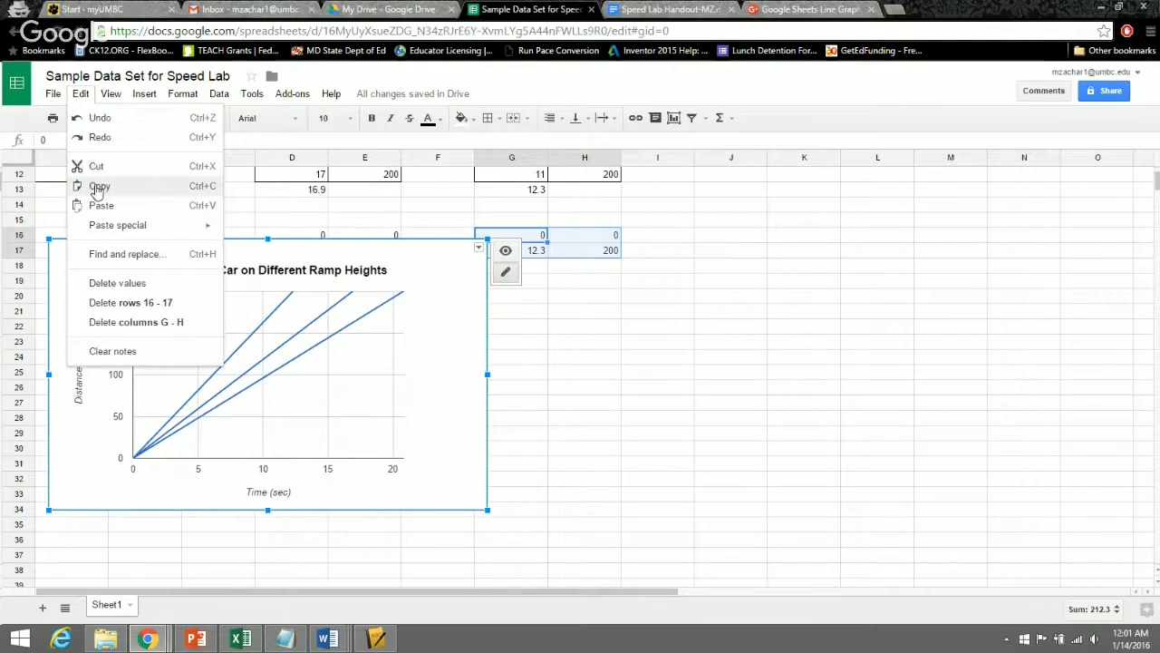
click(102, 189)
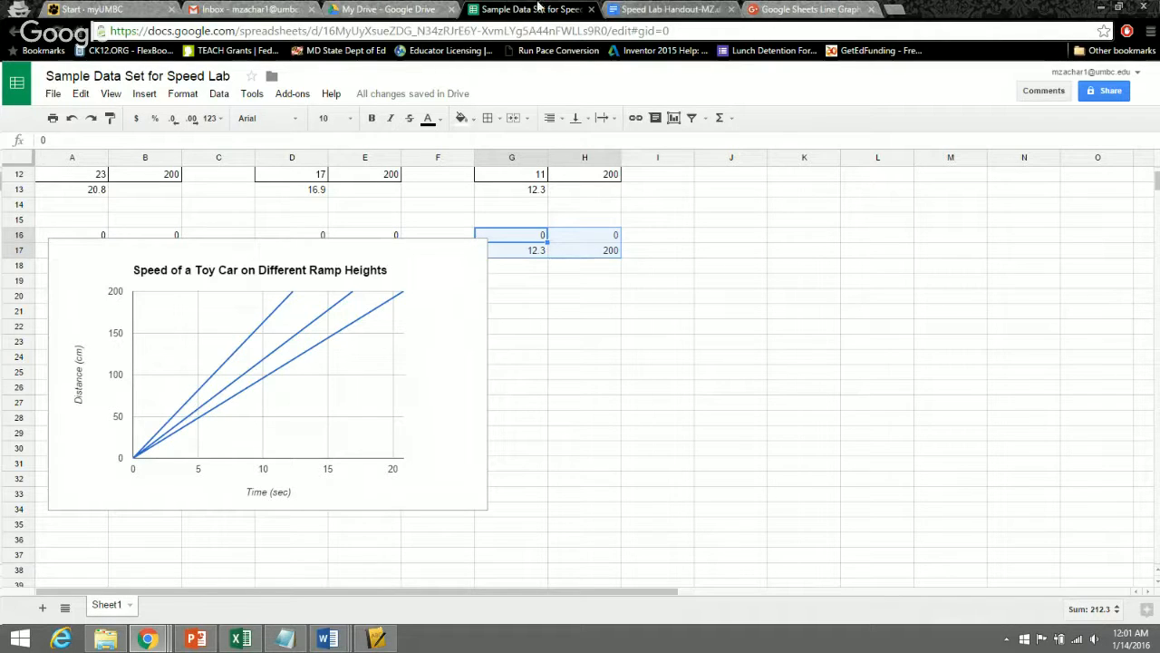
Switch to Speed Lab Handout-MZ.docx and add a blank line below "(graph – on computer or graph paper)" in the Analysis section
click(655, 17)
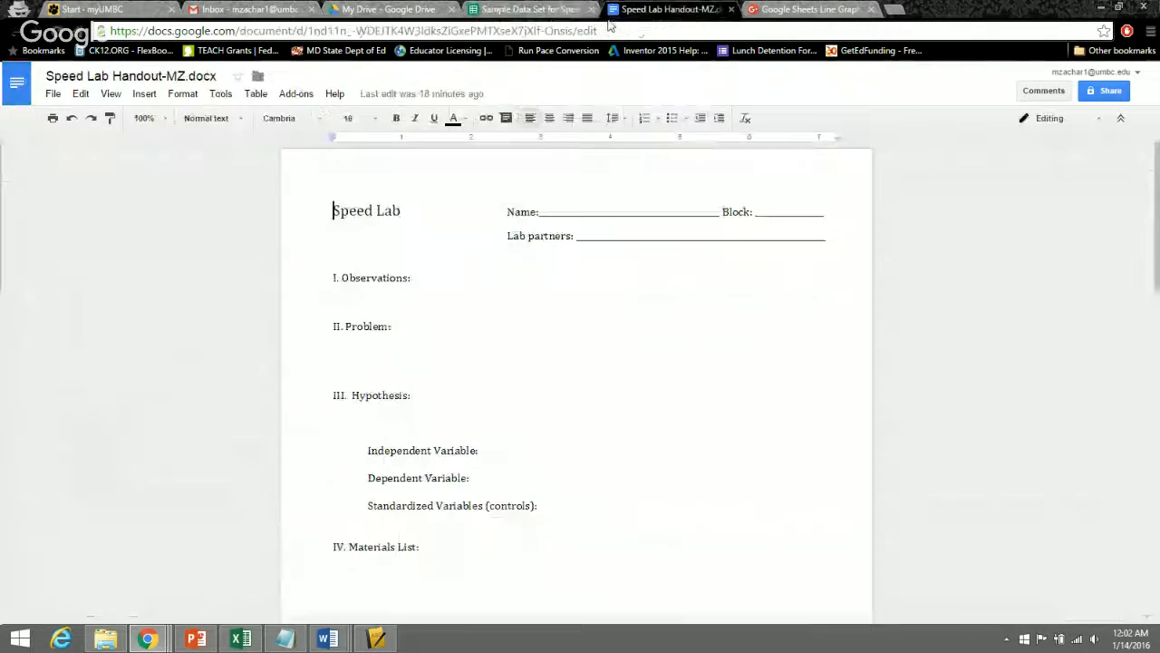
scroll(432, 303, down, 3)
scroll(429, 215, up, 3)
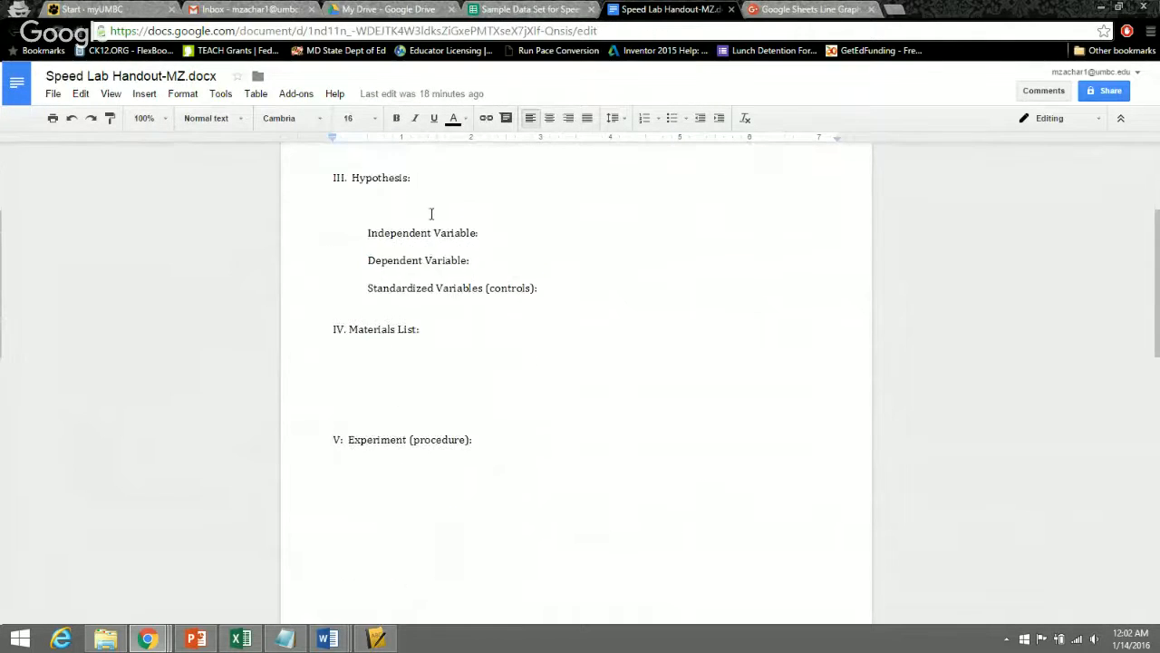
scroll(399, 272, down, 4)
scroll(403, 215, down, 10)
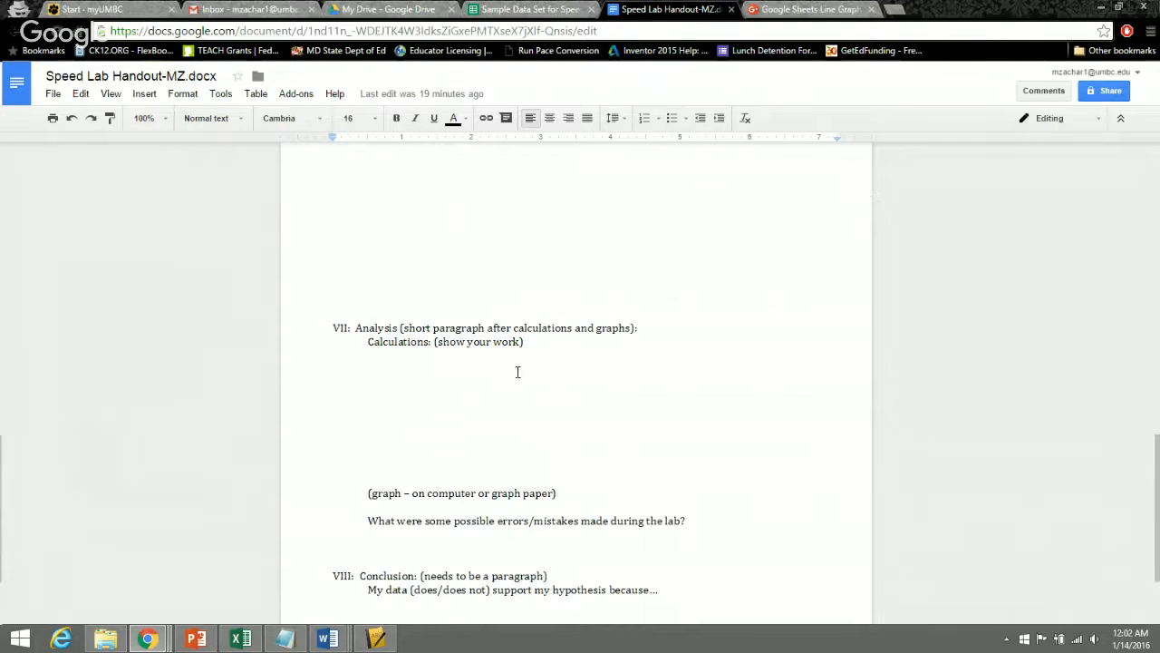
scroll(408, 363, down, 3)
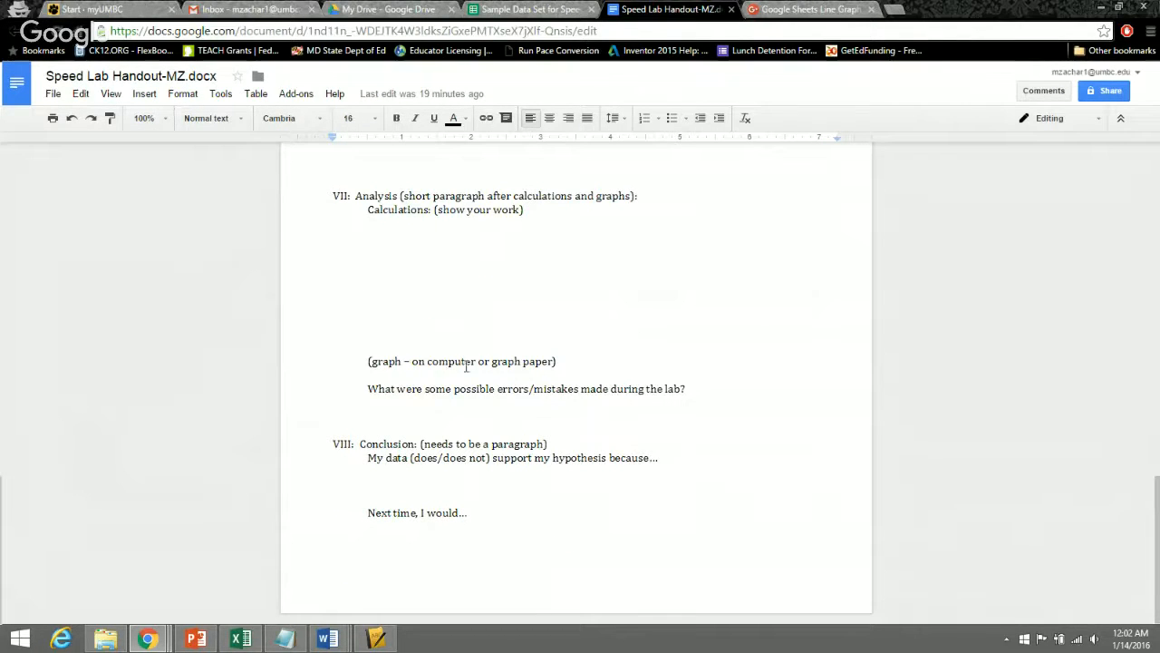
drag(556, 361, 373, 360)
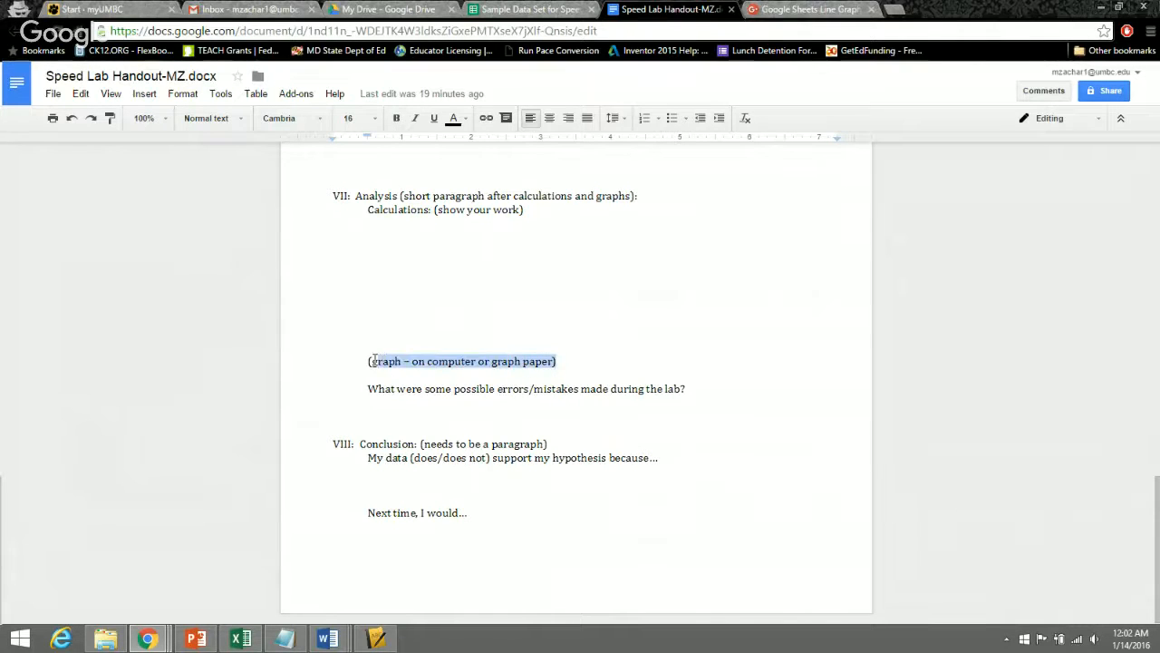
click(385, 375)
key(Return)
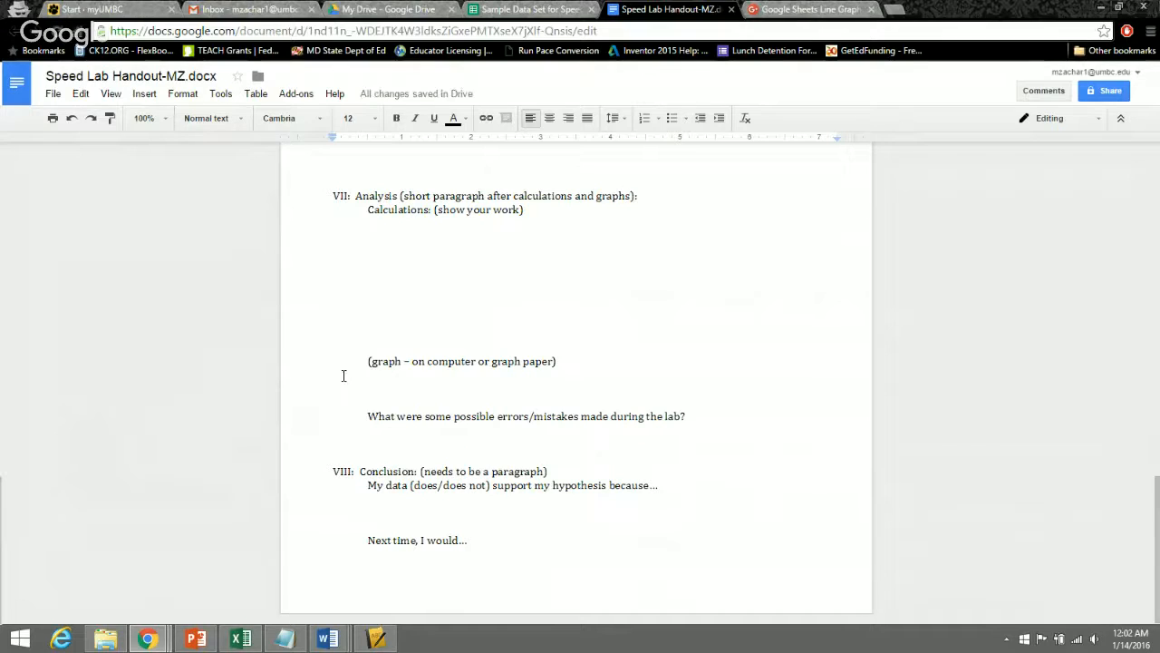
Paste the copied chart below the graph line in the Analysis section and check its placement
click(80, 93)
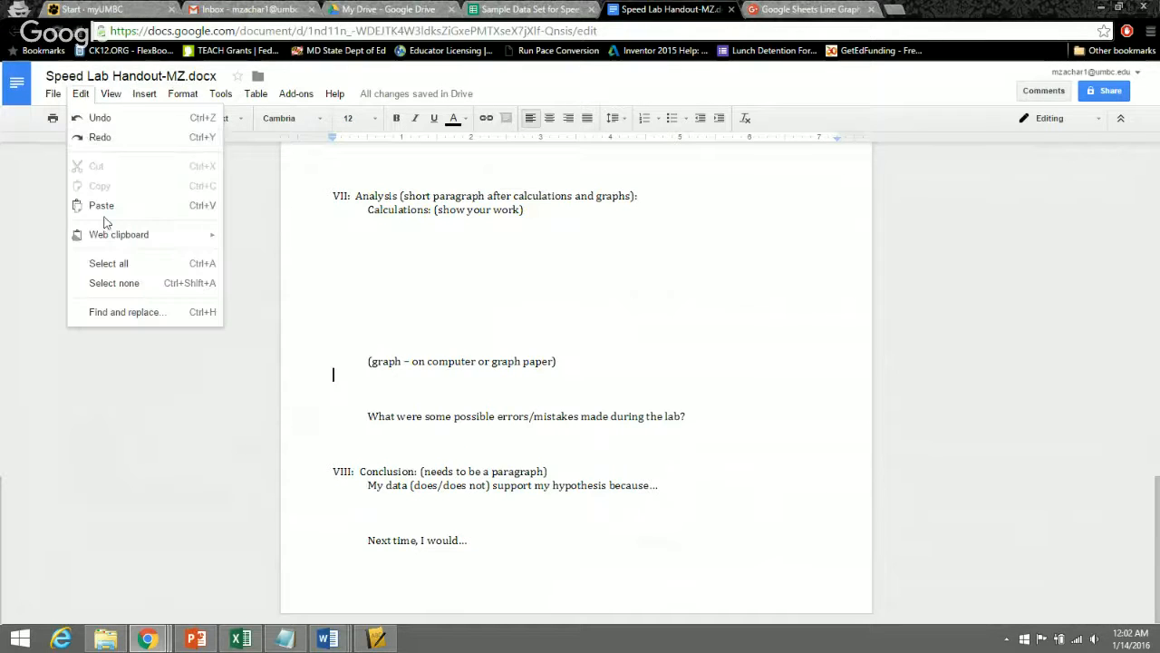
click(105, 205)
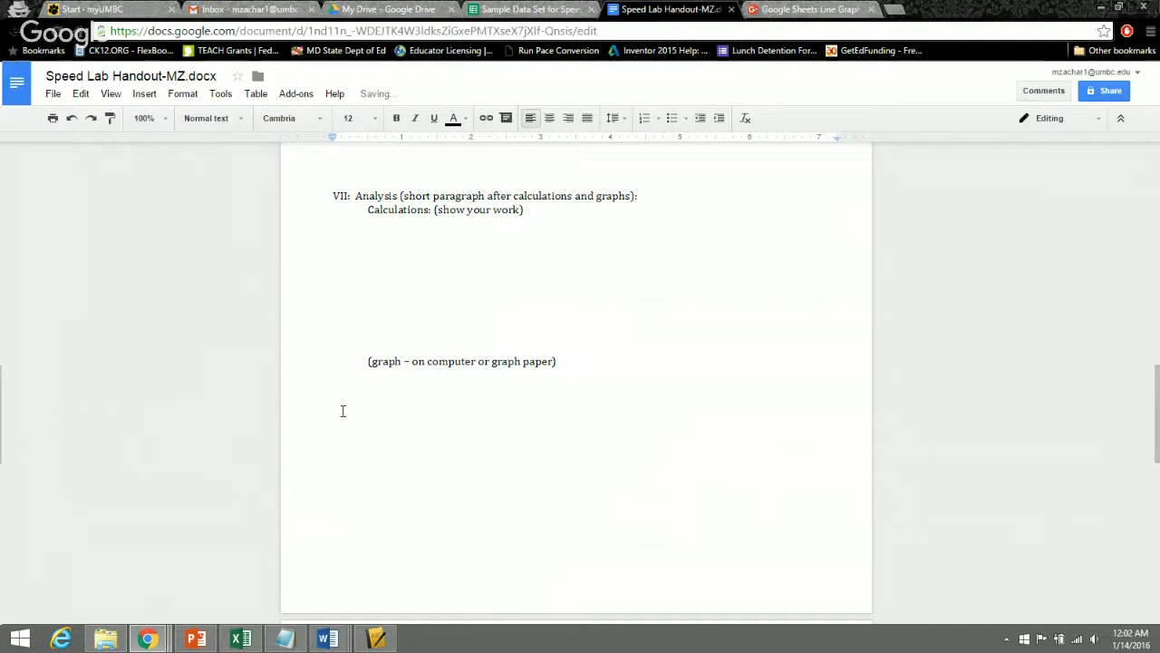
scroll(334, 377, down, 4)
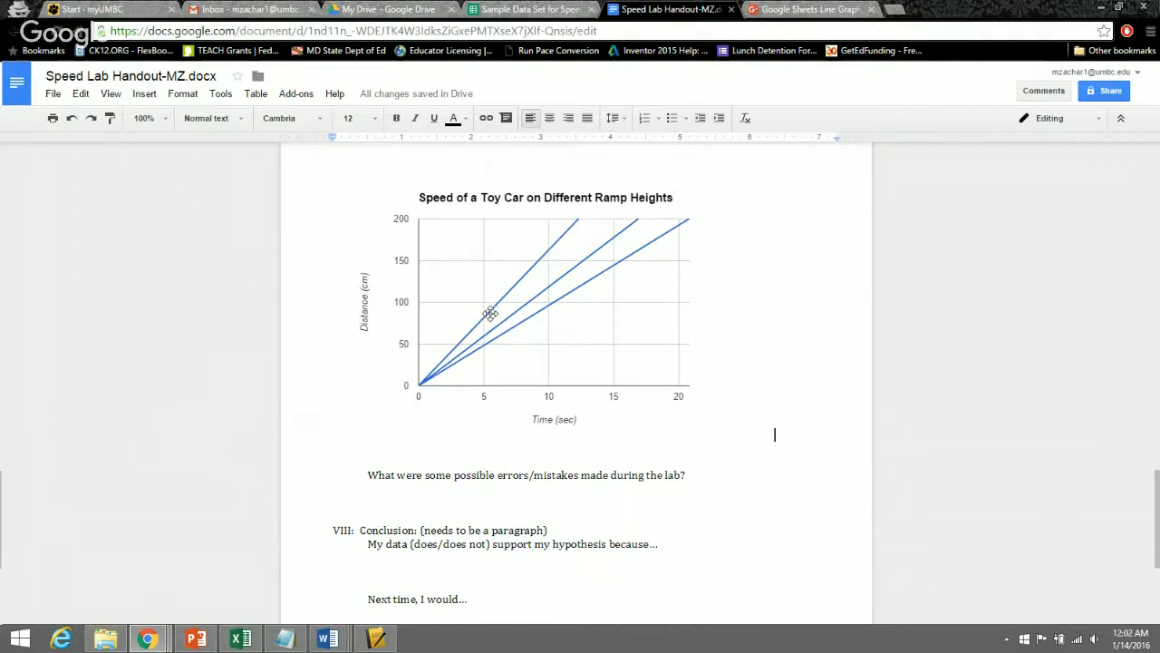
scroll(492, 315, up, 5)
scroll(492, 314, down, 4)
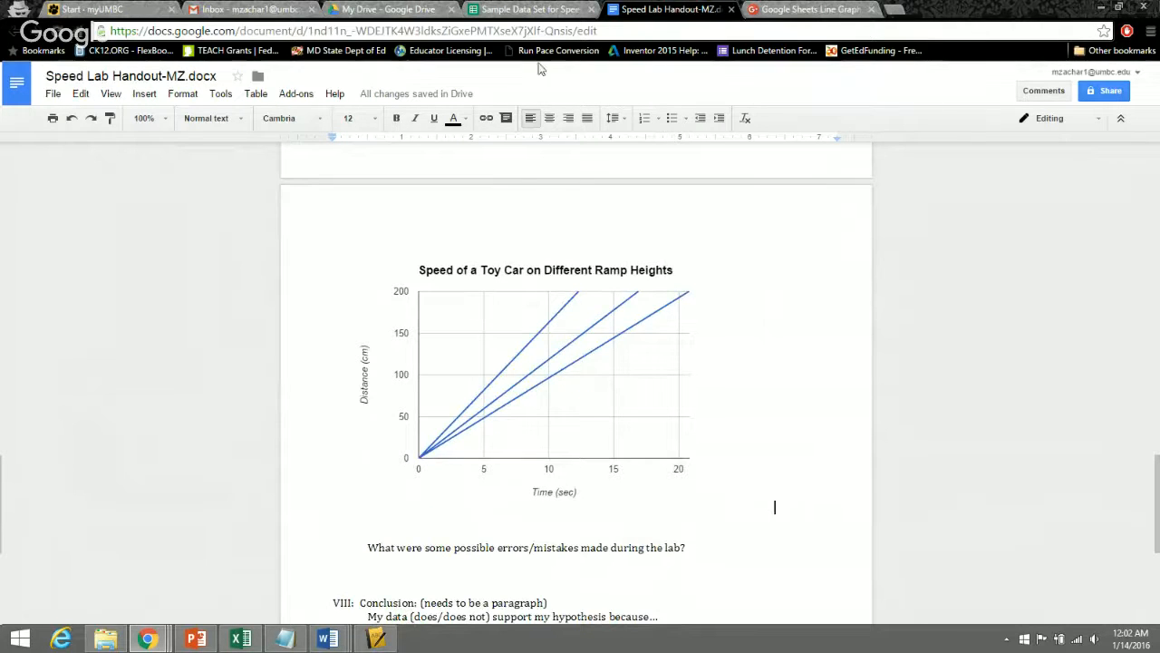
Return to the Sample Data Set for Speed Lab spreadsheet and copy the three ramp height data tables, A1:H12
click(542, 11)
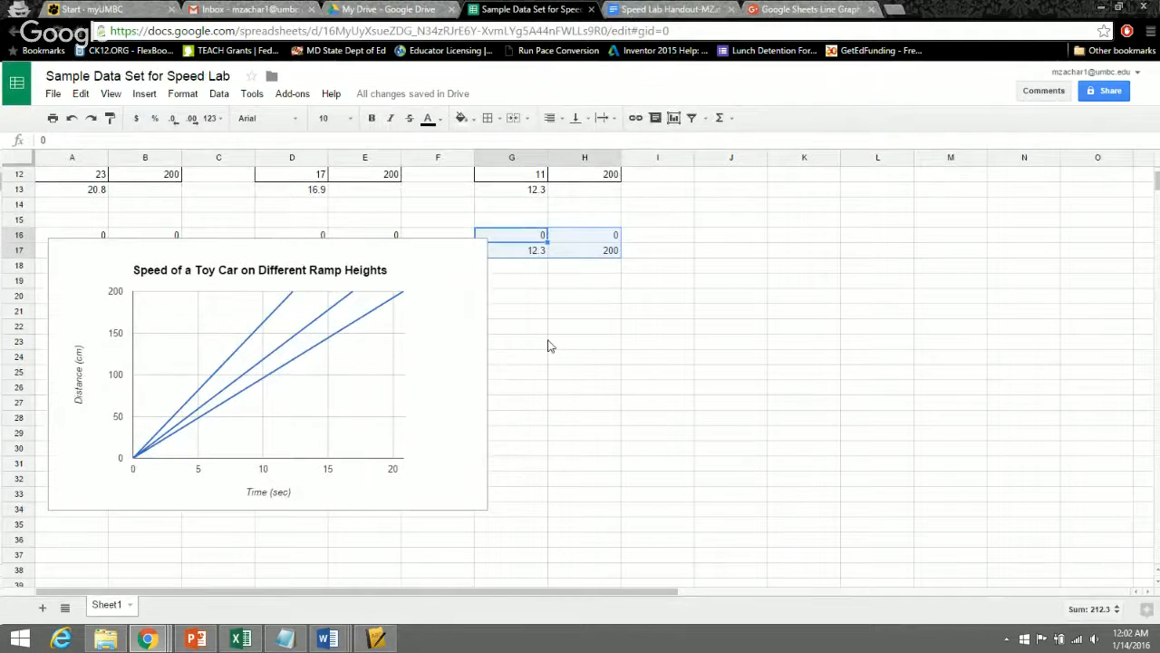
scroll(268, 340, up, 3)
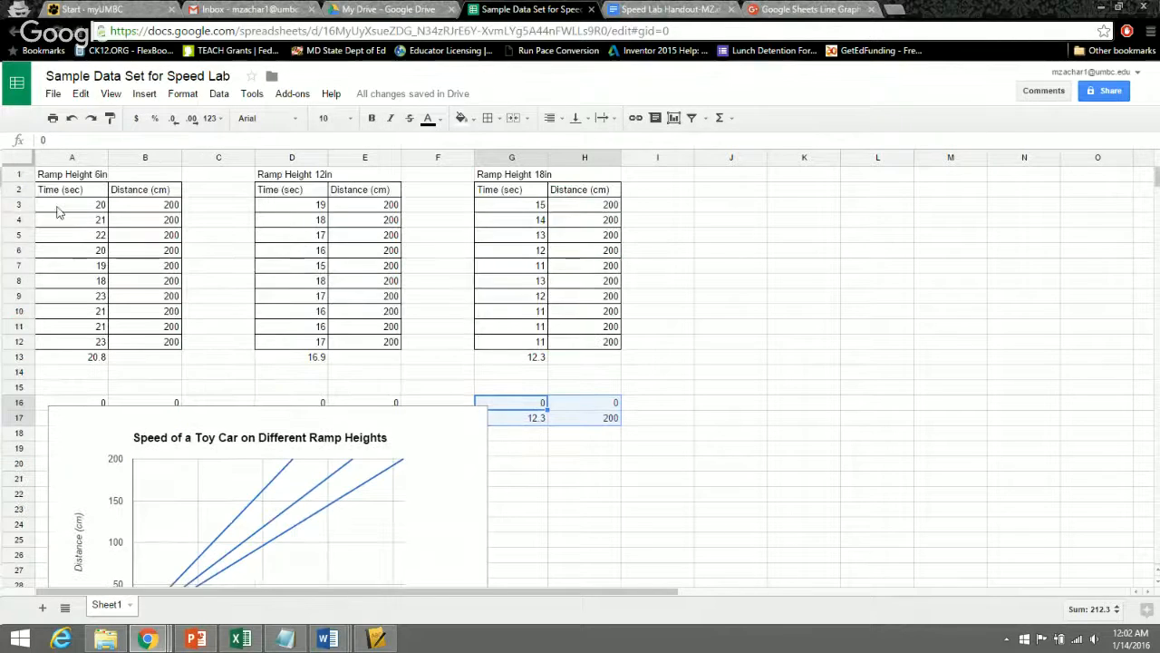
drag(70, 178, 580, 341)
click(81, 93)
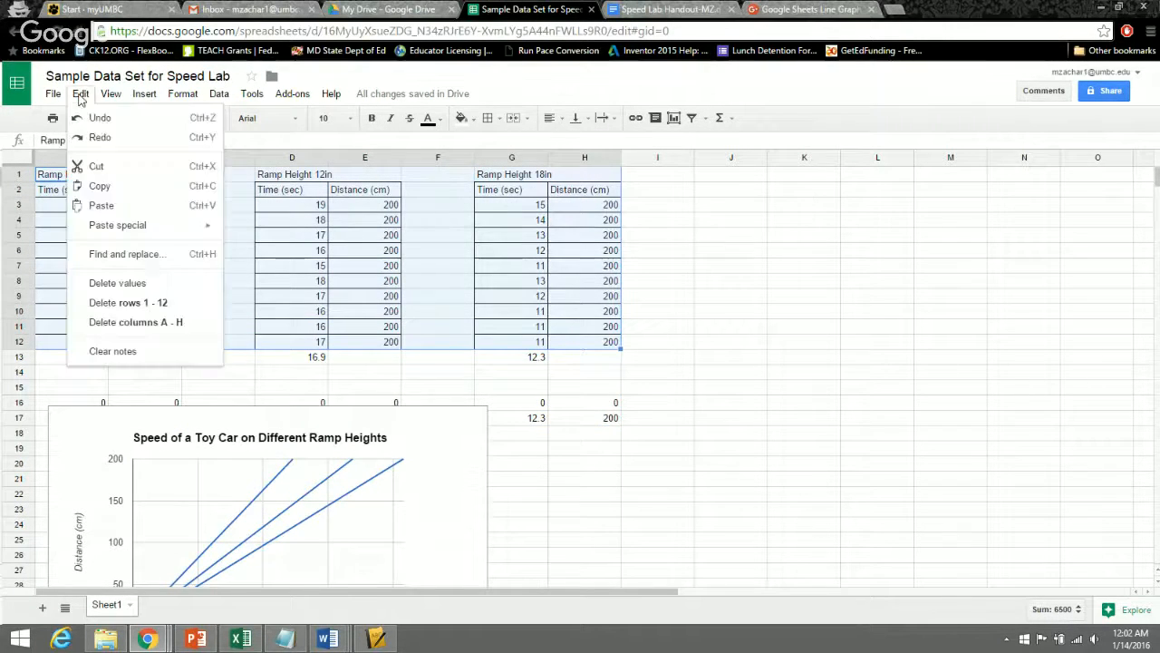
click(96, 186)
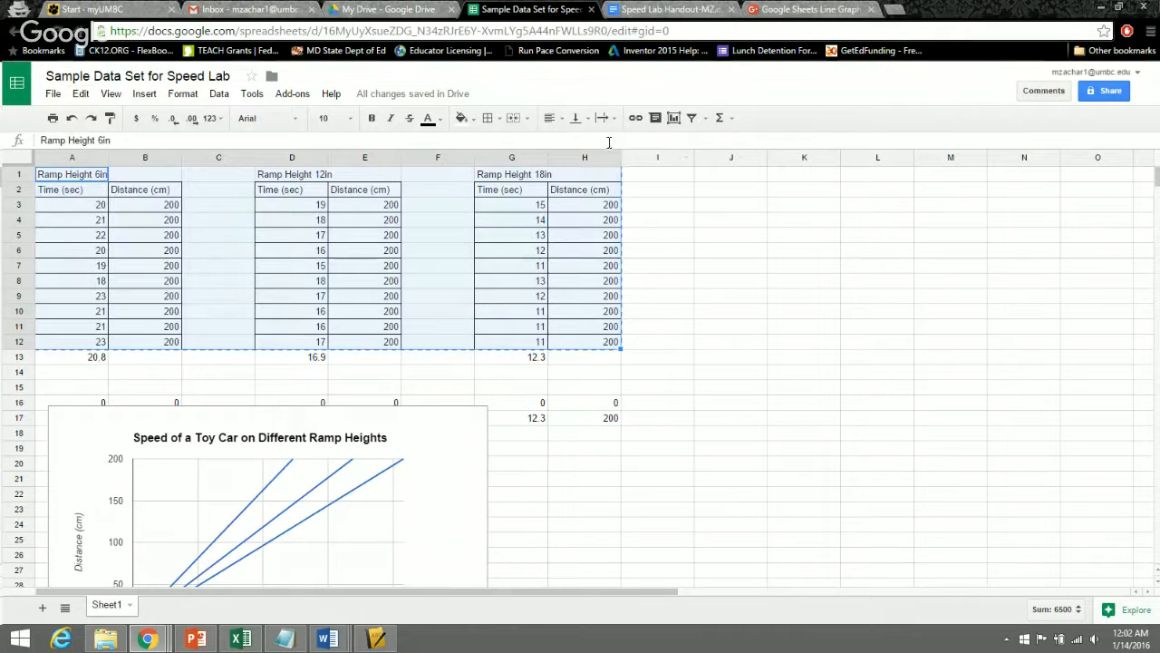
Switch to Speed Lab Handout-MZ.docx and paste the copied ramp height tables on the line below "VI: Results (data table):"
click(625, 9)
scroll(477, 284, down, 10)
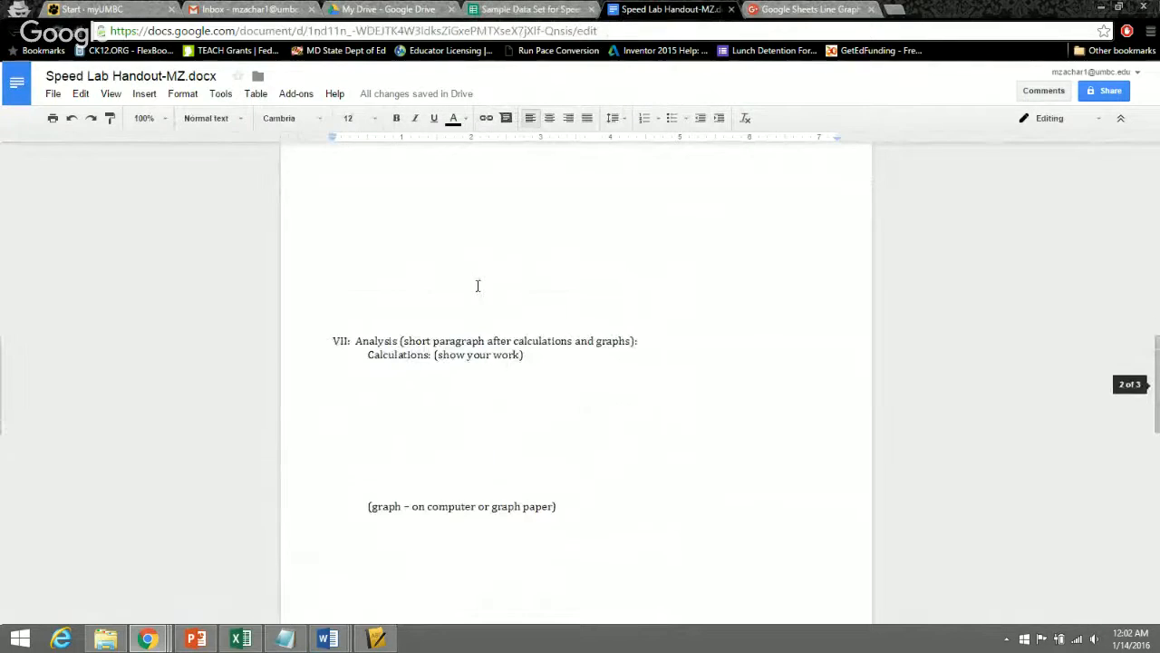
scroll(444, 297, up, 6)
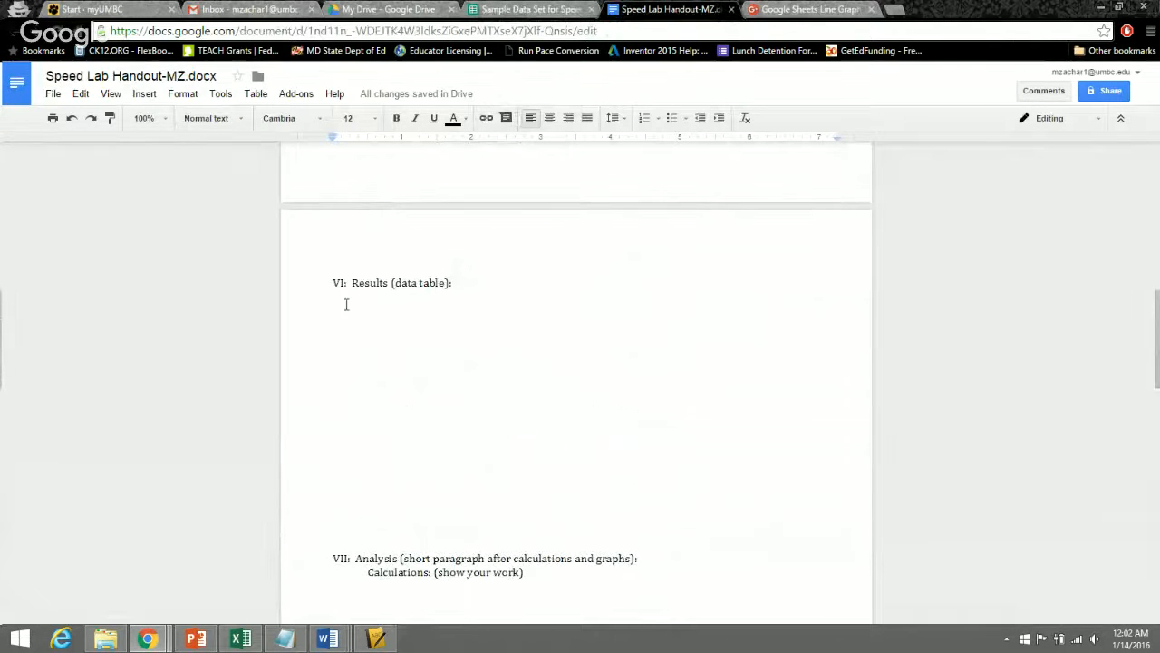
click(346, 303)
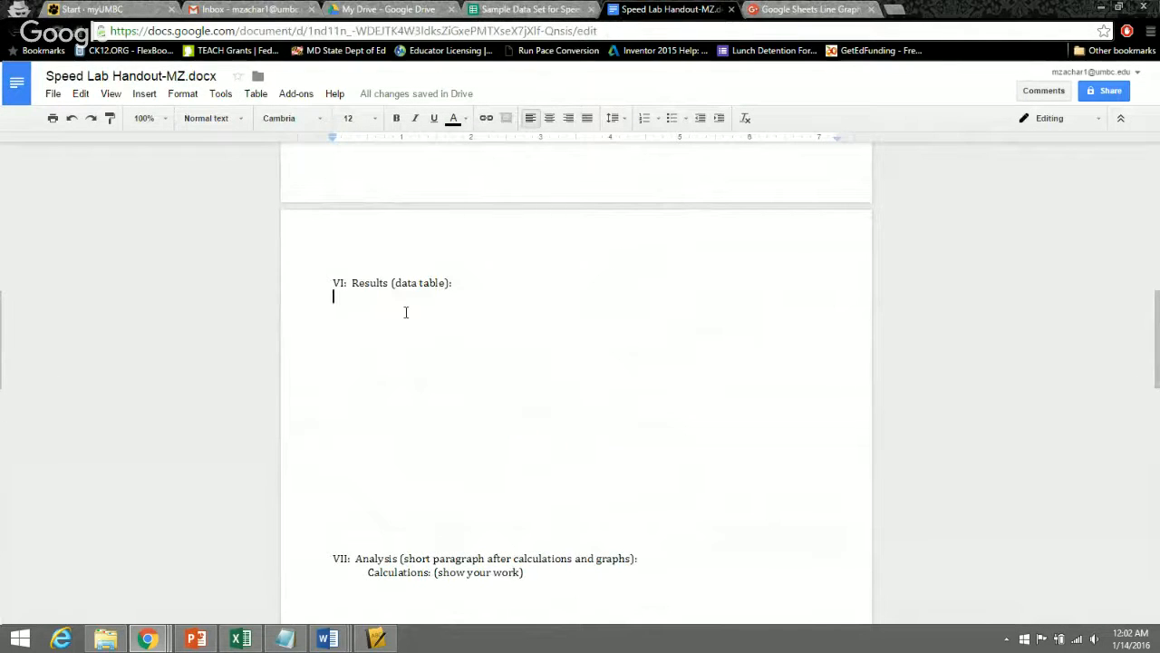
click(87, 98)
click(143, 214)
scroll(368, 346, down, 2)
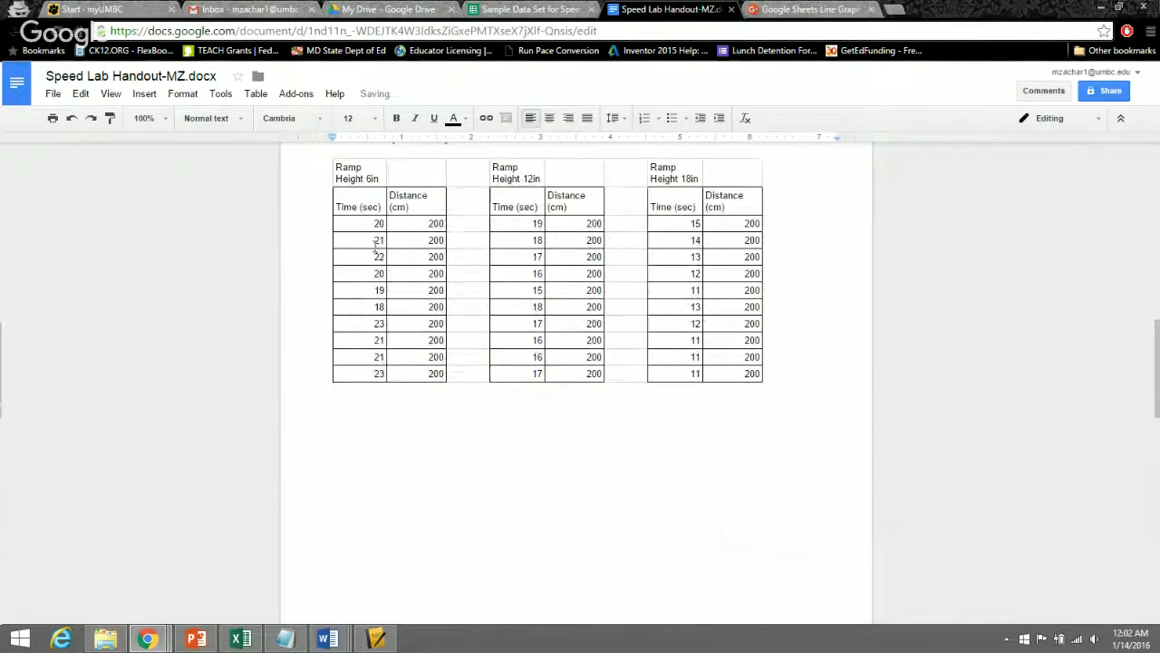
scroll(369, 347, up, 1)
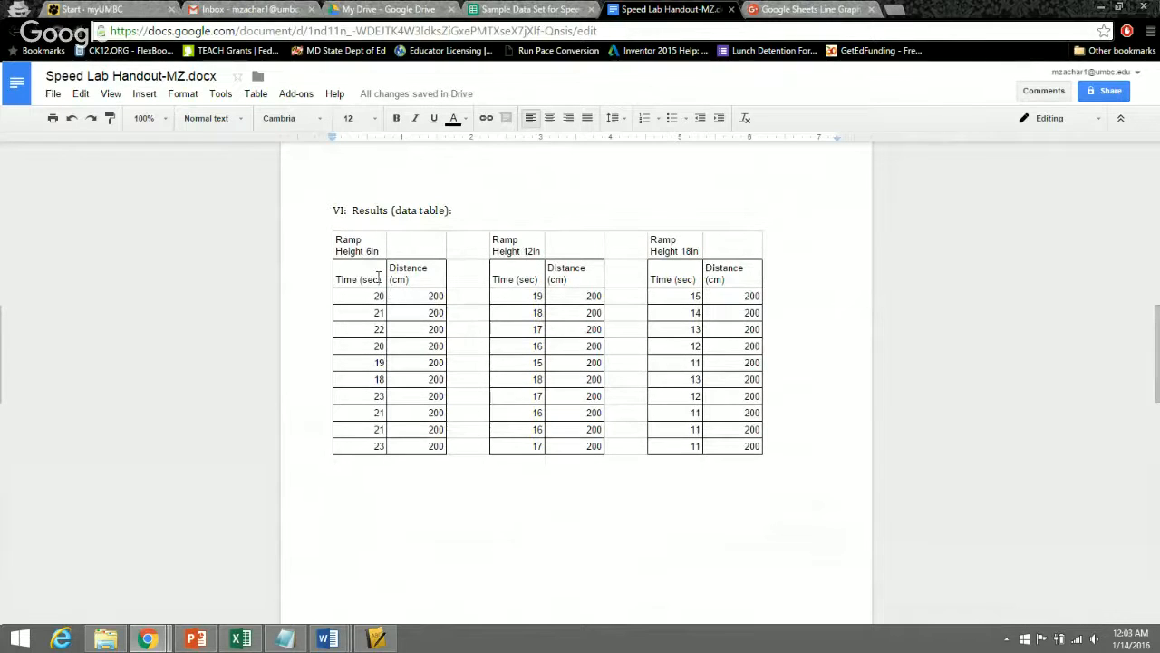
Review the rest of the handout, checking the pasted chart, the possible errors question and the Conclusion section
scroll(388, 339, down, 10)
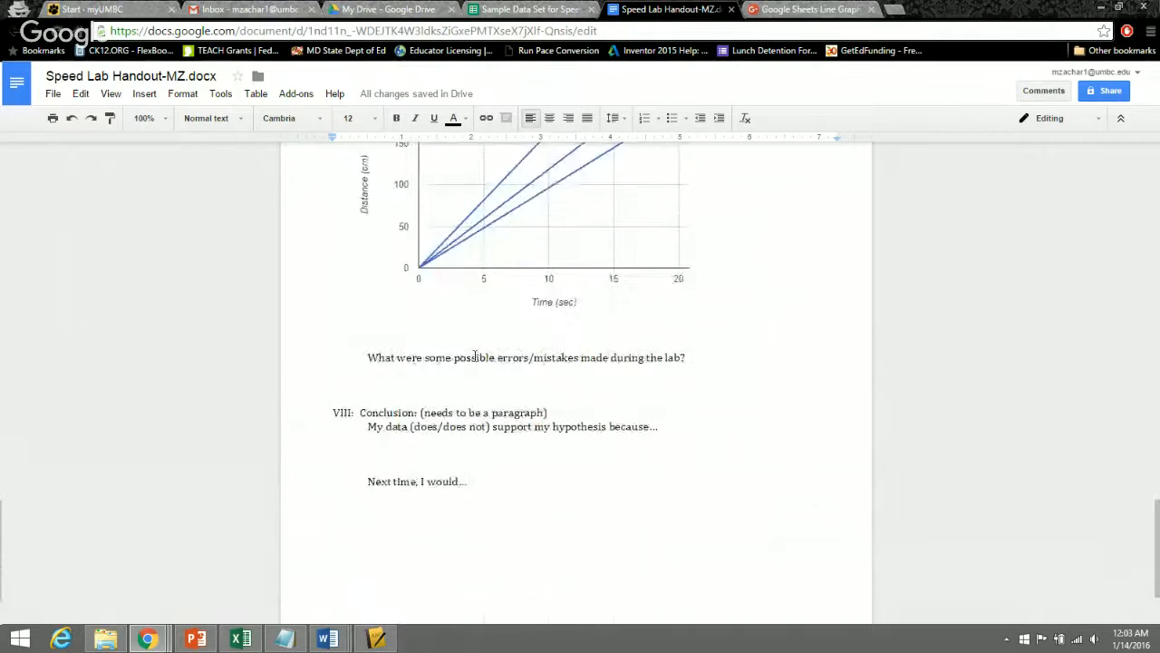
scroll(460, 385, up, 2)
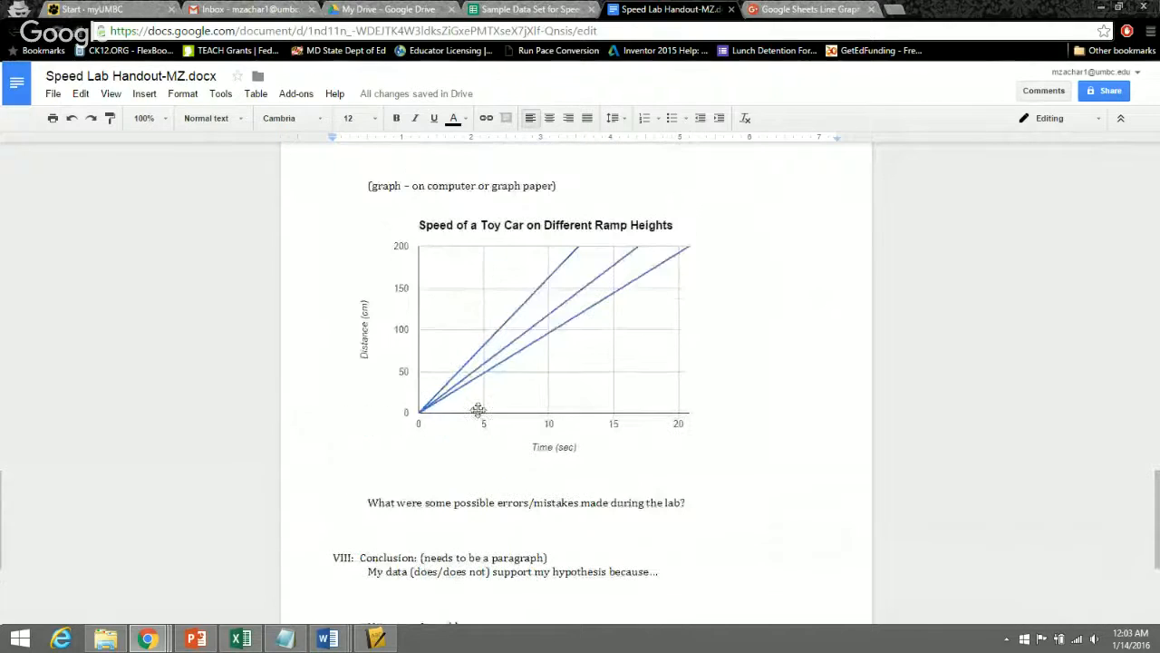
scroll(459, 375, down, 1)
scroll(444, 442, down, 2)
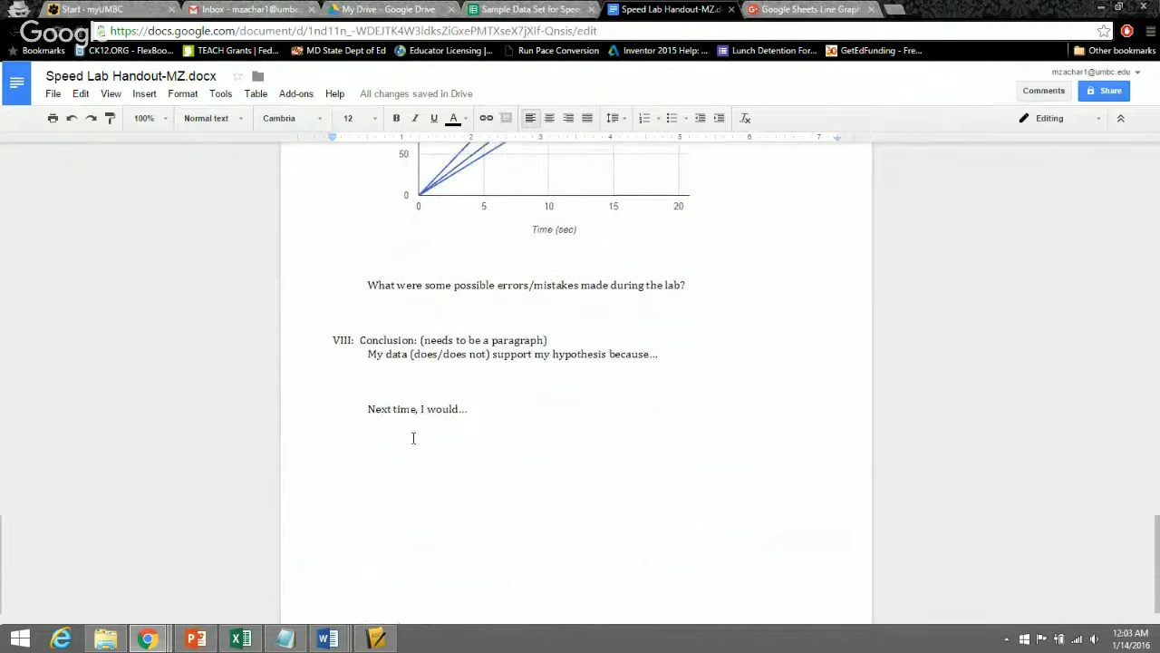
scroll(409, 392, up, 6)
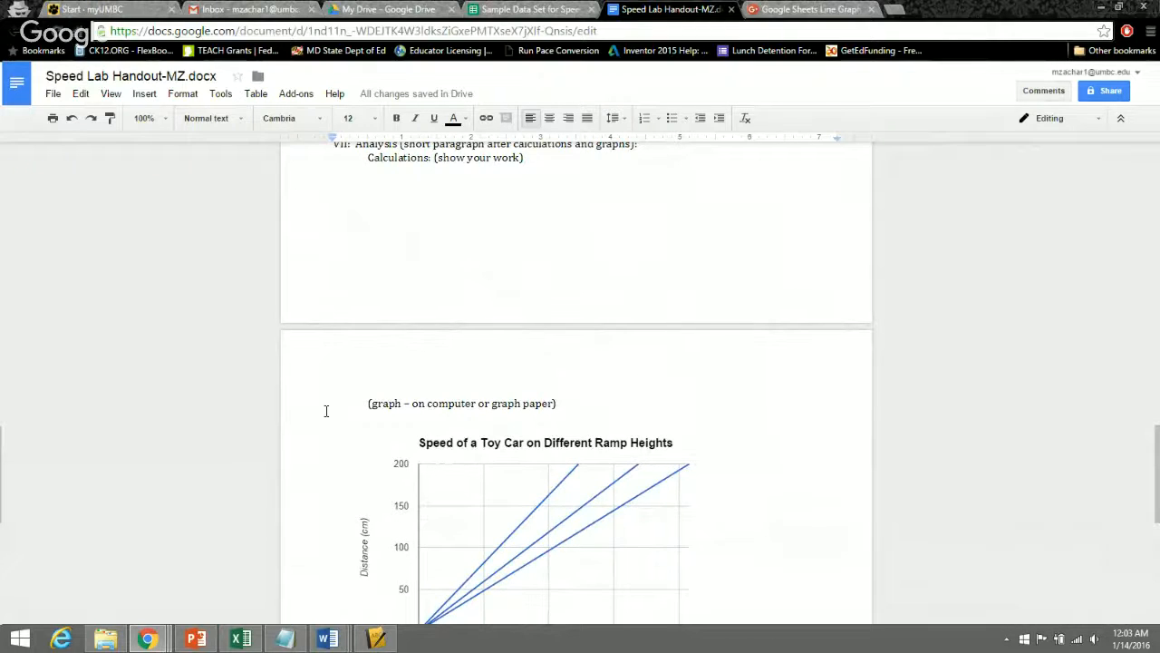
scroll(359, 410, down, 2)
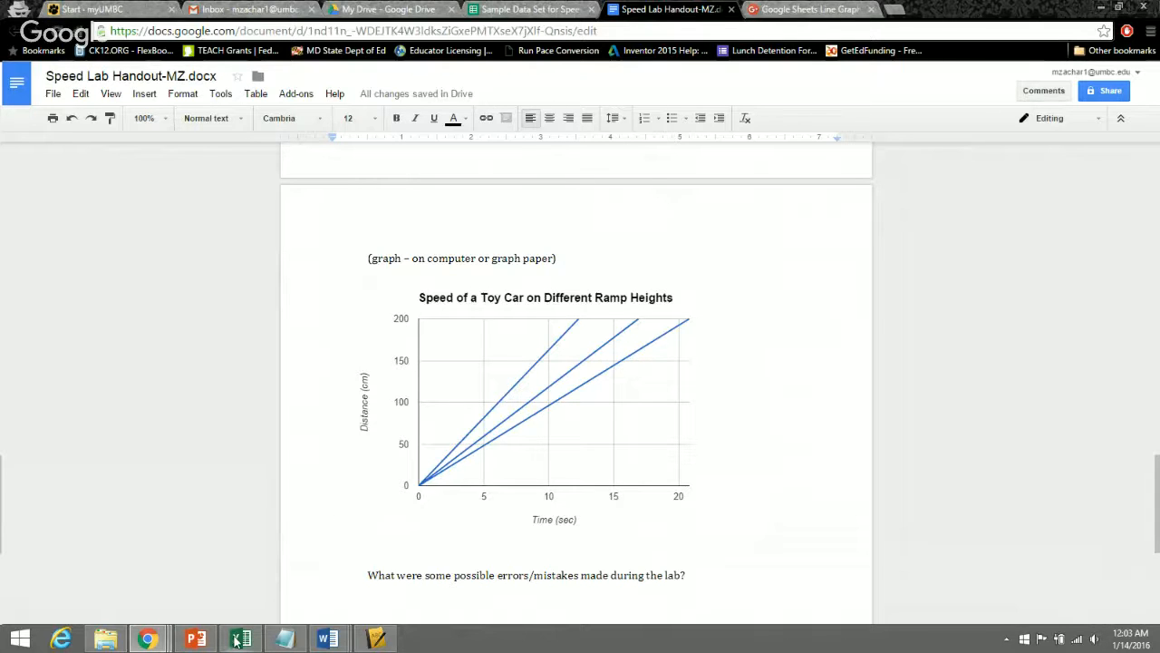
Switch to the Google Hangouts window and stop the live broadcast
mouse_move(147, 639)
click(264, 575)
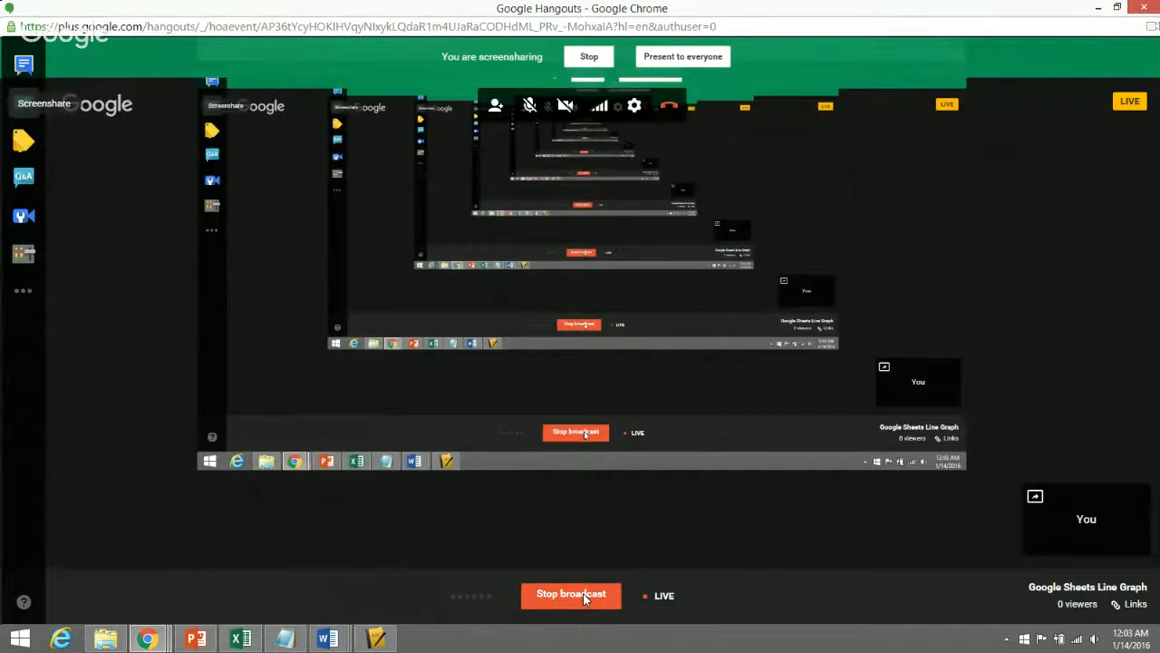
click(584, 598)
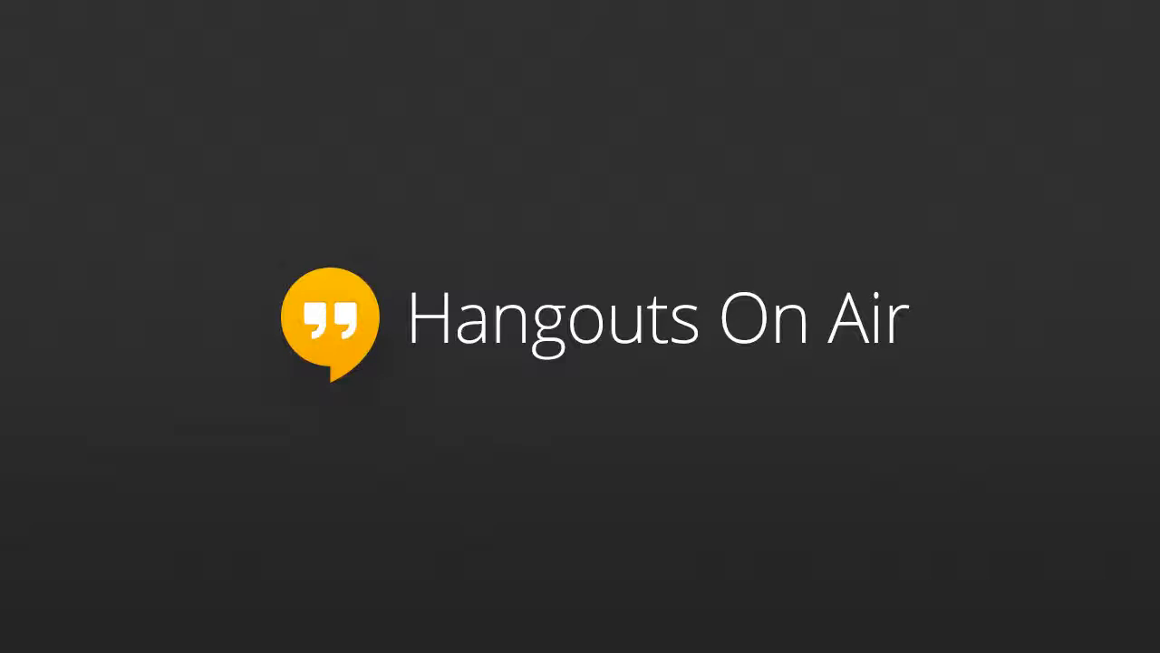